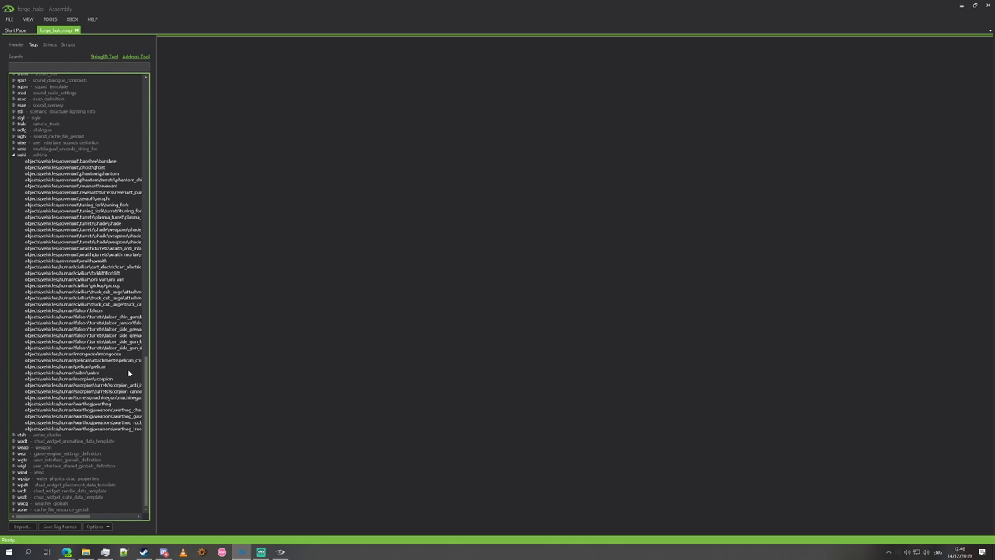
- Duplicate the human warthog_rocket vehicle tag under the name objects\vehicles\umibot\rocketpods
drag(155, 374, 288, 382)
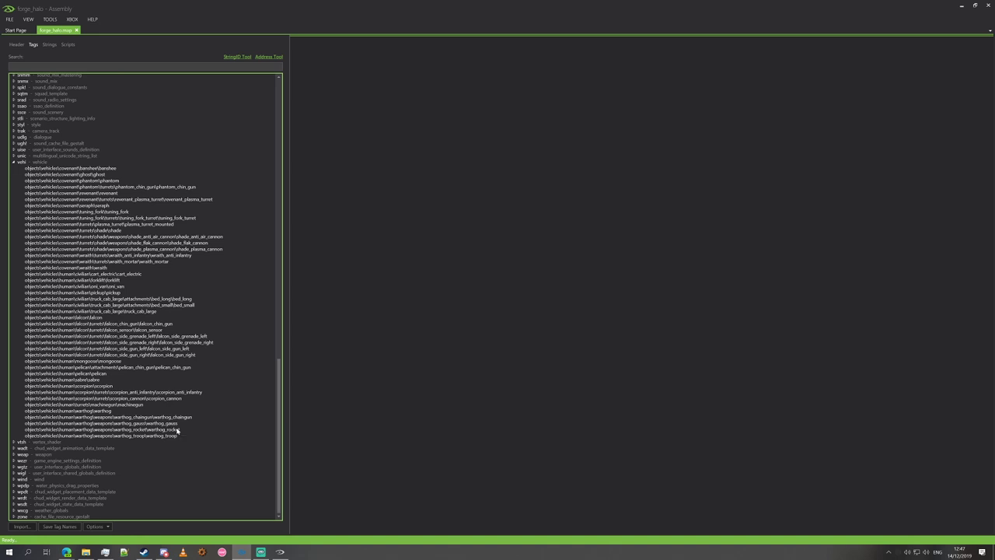
right_click(177, 430)
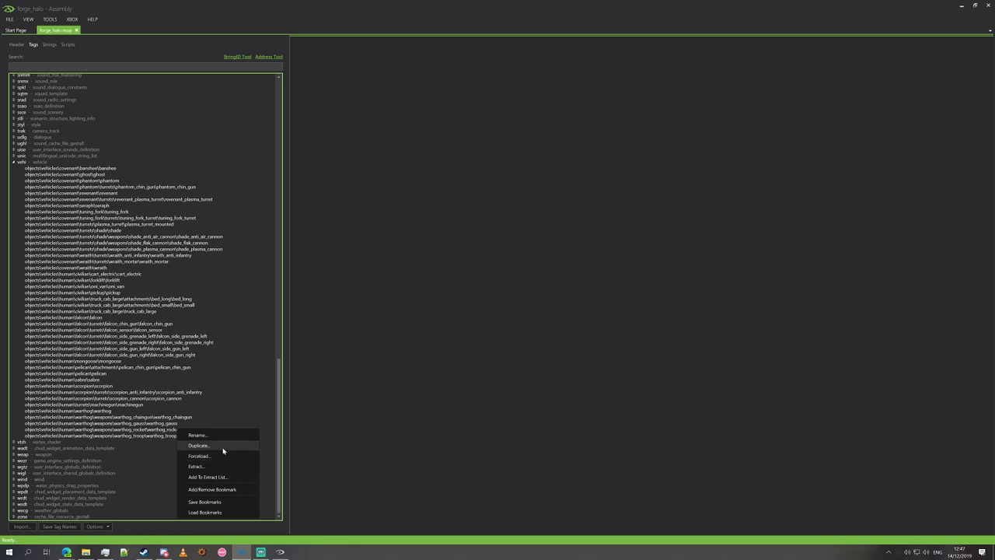
click(199, 445)
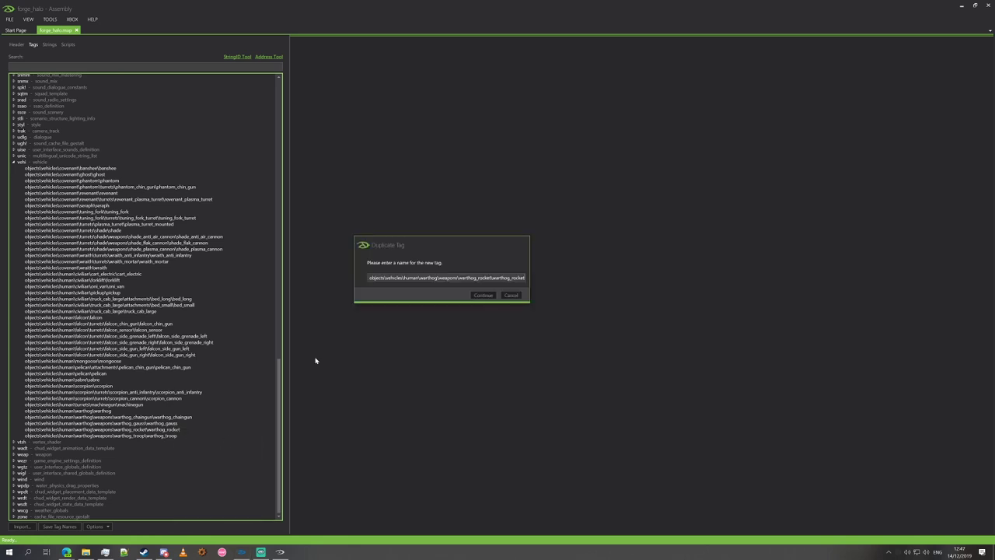
drag(403, 277, 730, 317)
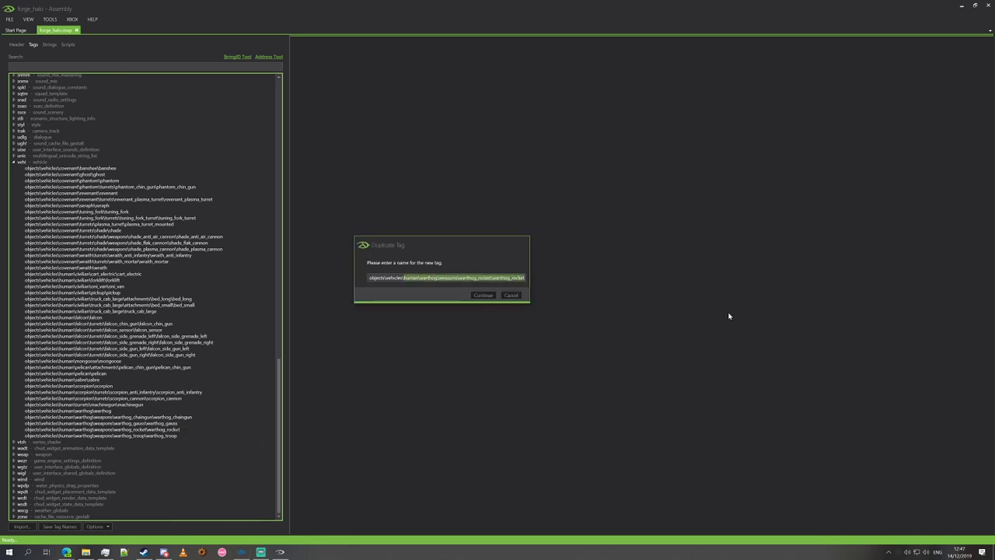
text(urnibot\)
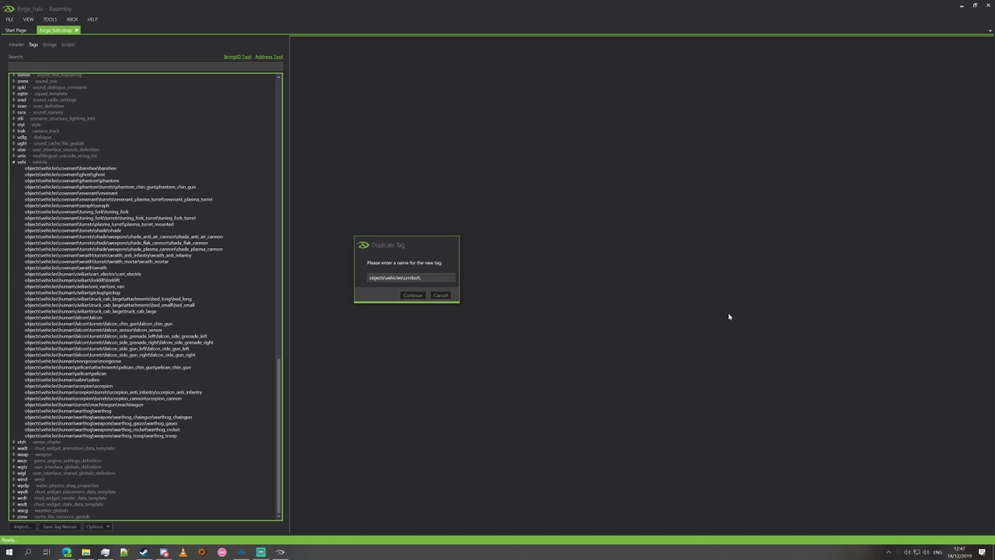
text(ocketpod)
click(414, 294)
click(531, 293)
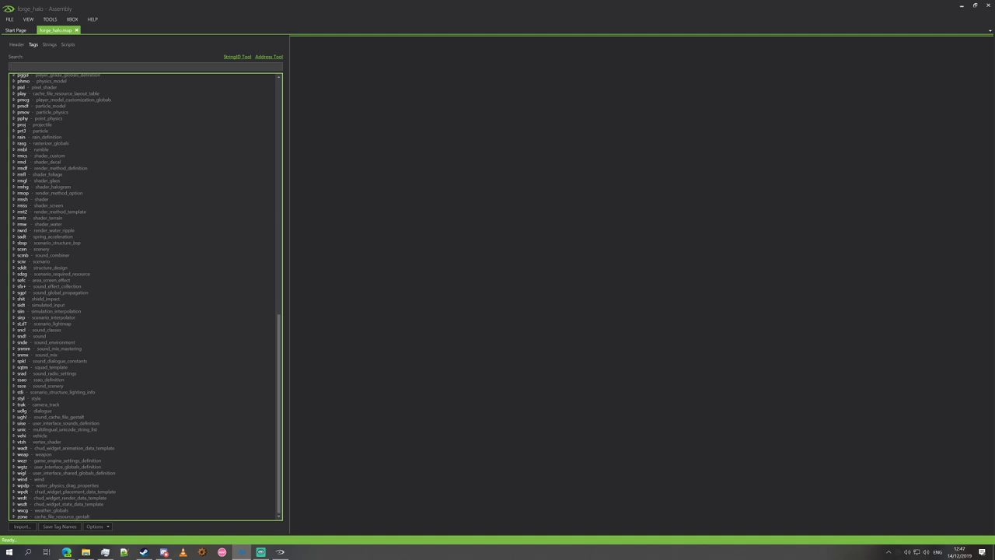
- Filter the tag list by "warthog_" and expand the render_model group
text(warthg)
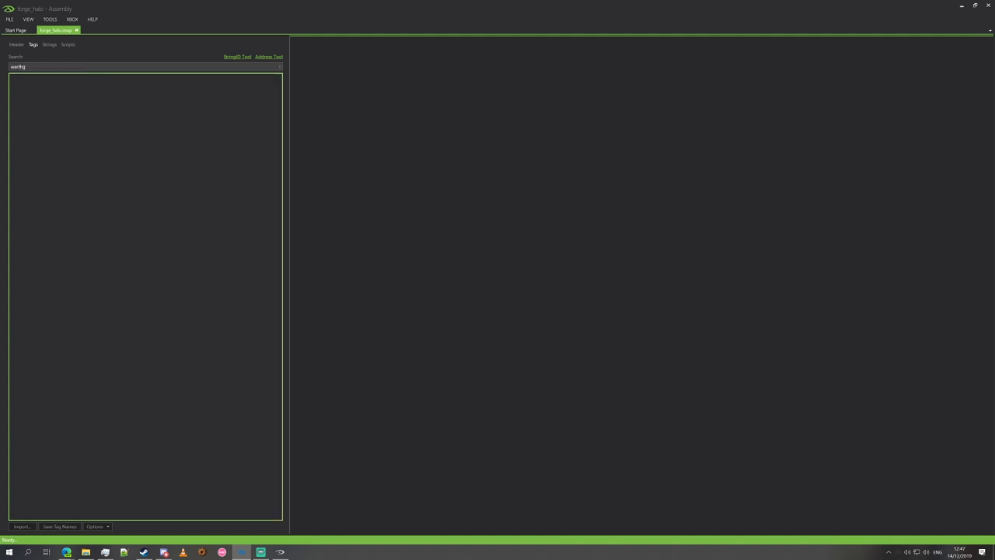
key(BackSpace)
text(og_)
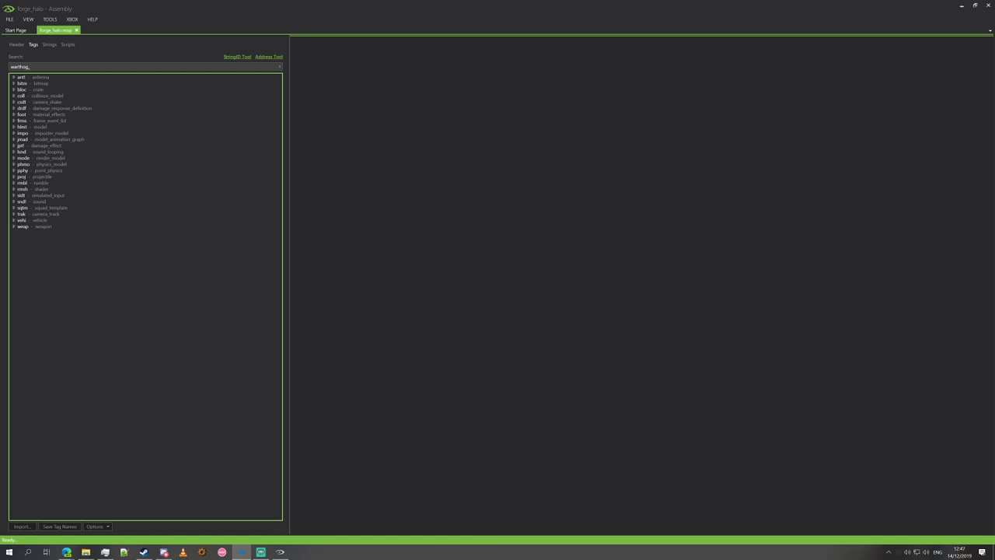
click(13, 158)
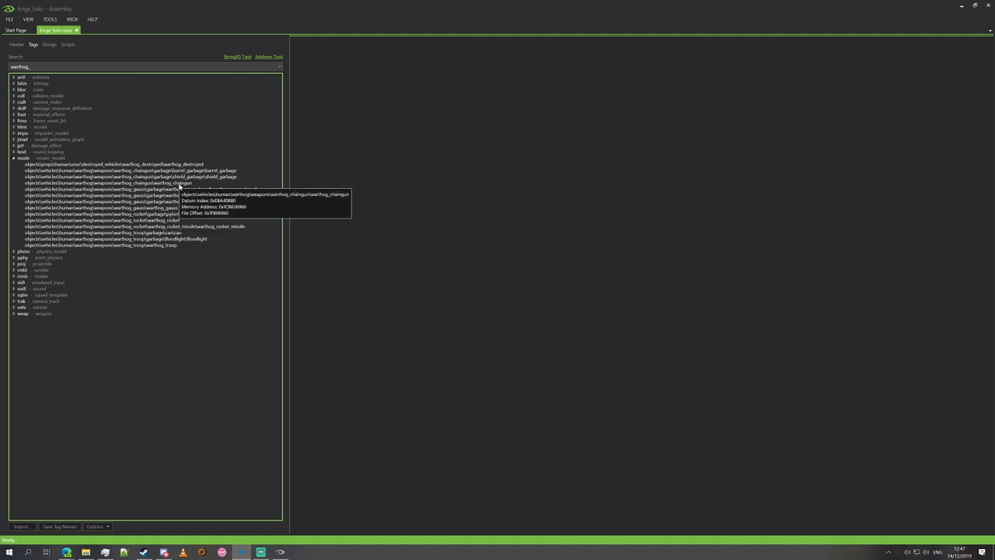
- Filter the tags by "rocket" and duplicate the warthog_rocket render_model tag as objects\vehicles\umibot\rocketpods
drag(32, 67, 2, 68)
text(rocket)
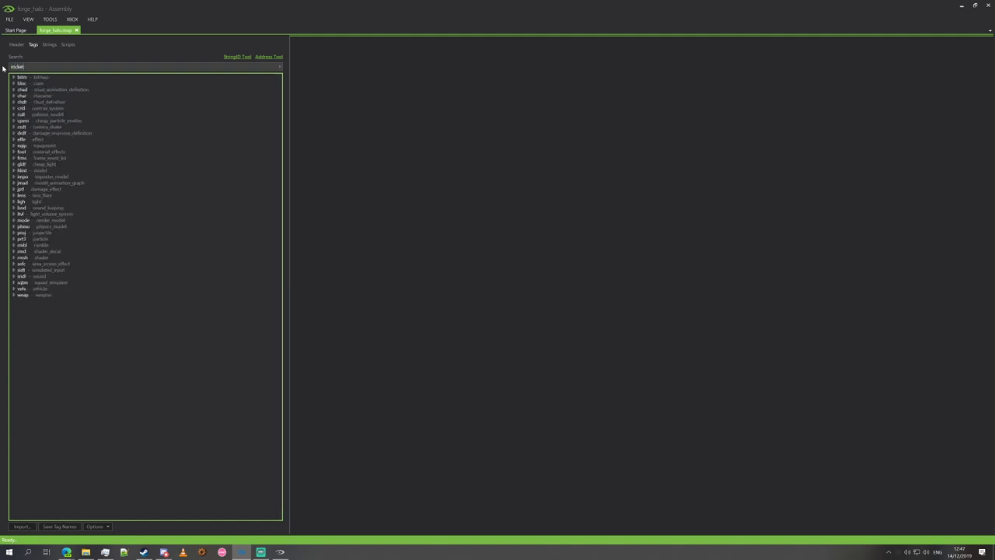
click(13, 220)
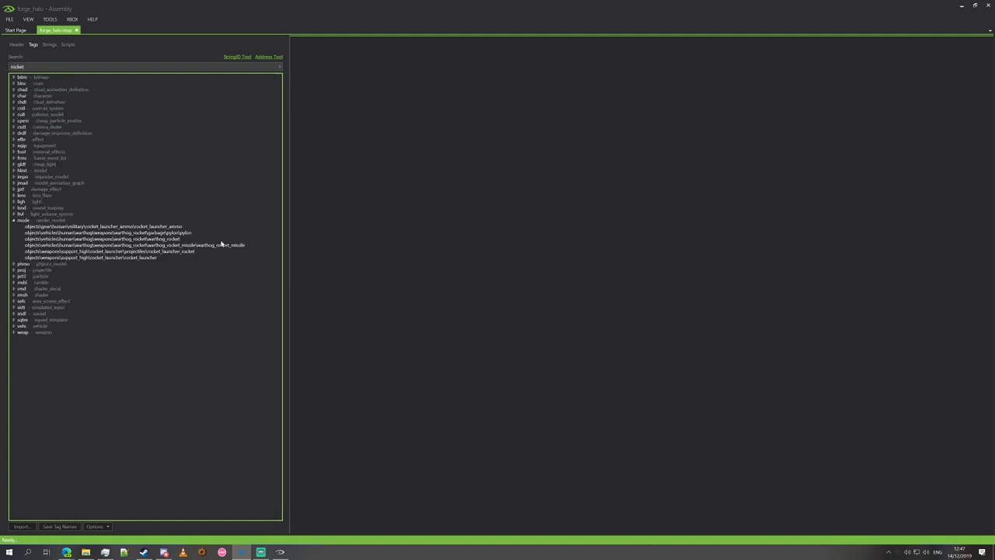
click(165, 239)
right_click(177, 242)
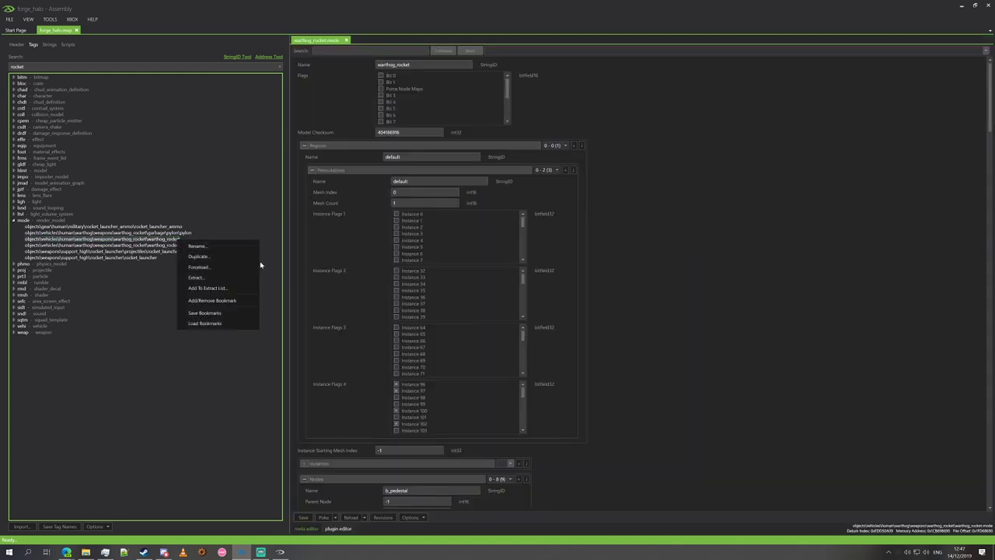
click(233, 258)
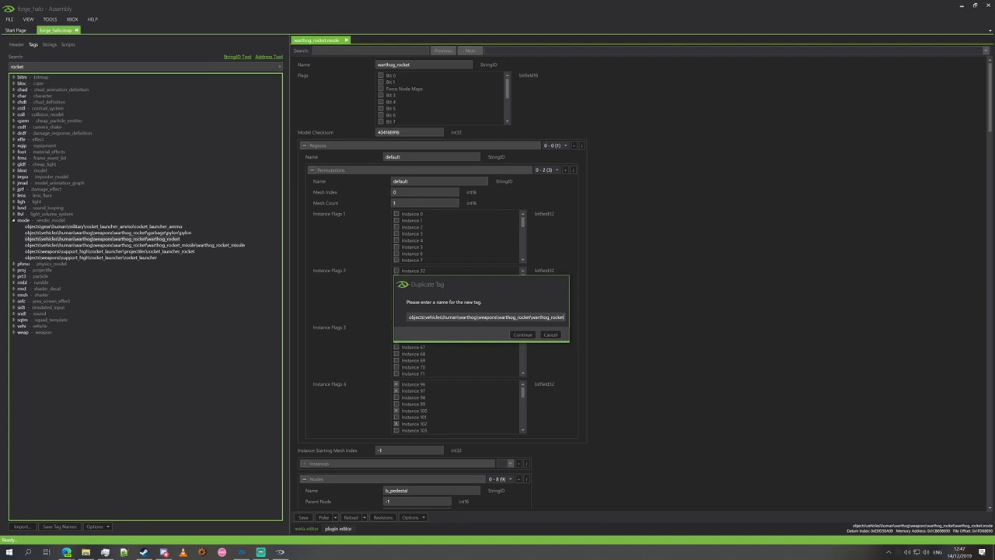
drag(443, 317, 693, 325)
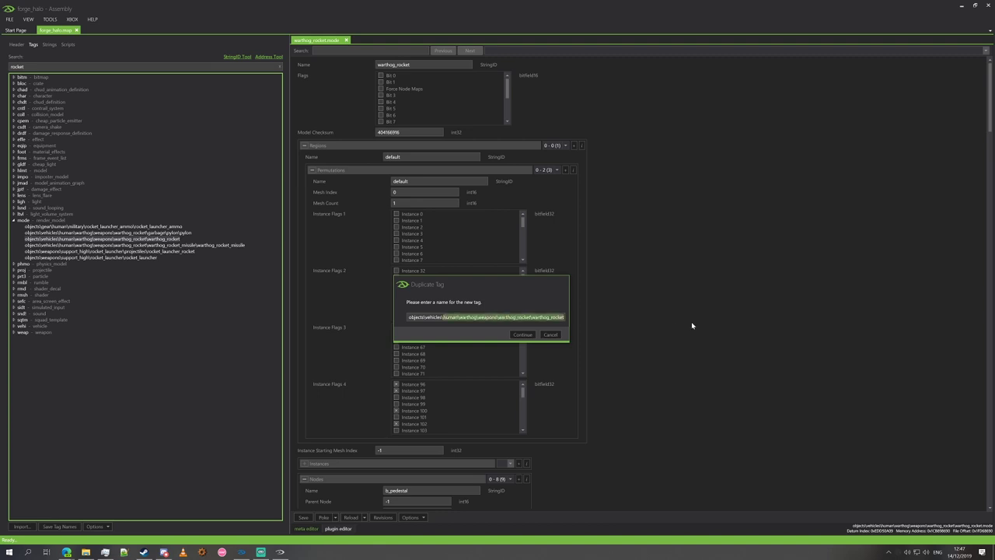
text(umi)
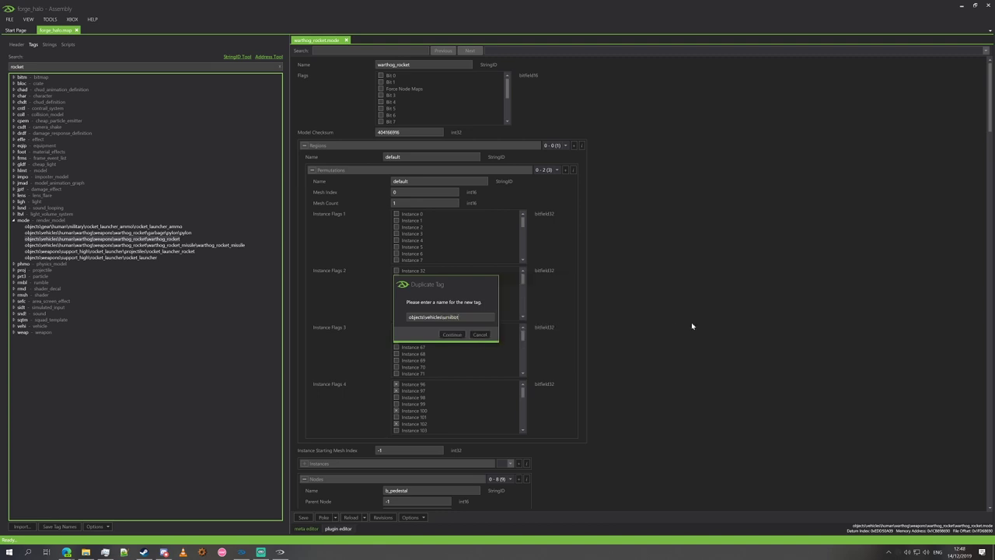
text(bot\rocketpods)
click(464, 334)
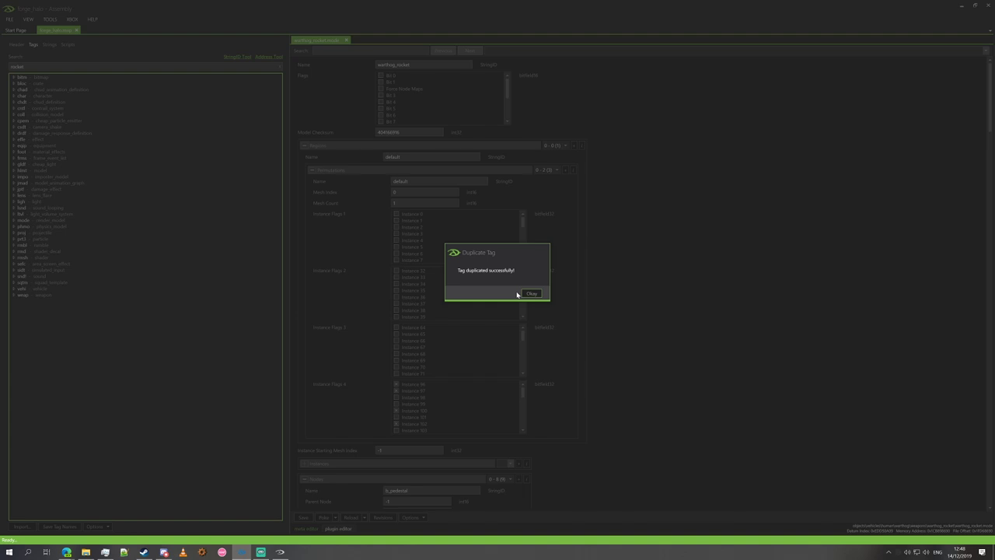
click(530, 293)
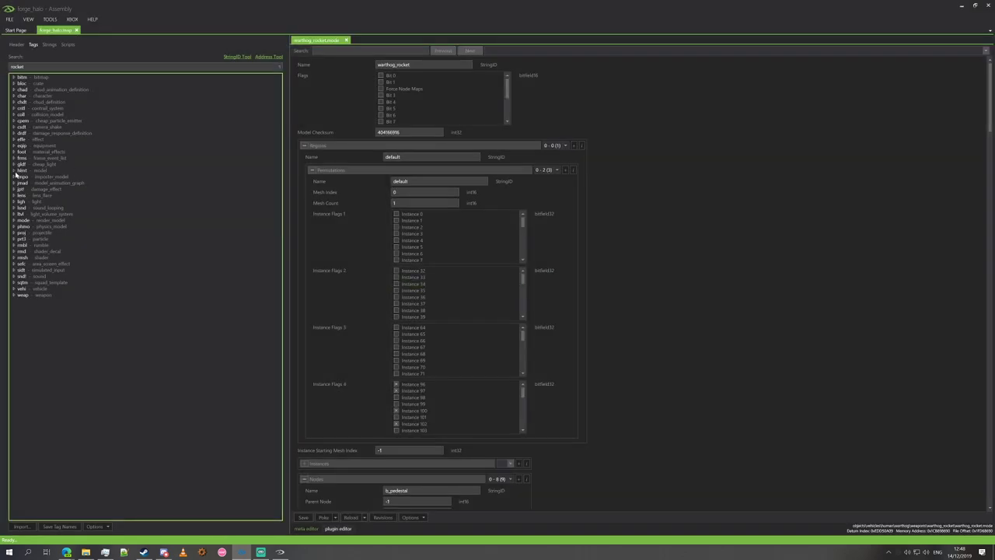
- Duplicate the warthog_rocket hlmt model tag under the name objects\vehicles\umibot\rocketpods
click(15, 173)
right_click(147, 192)
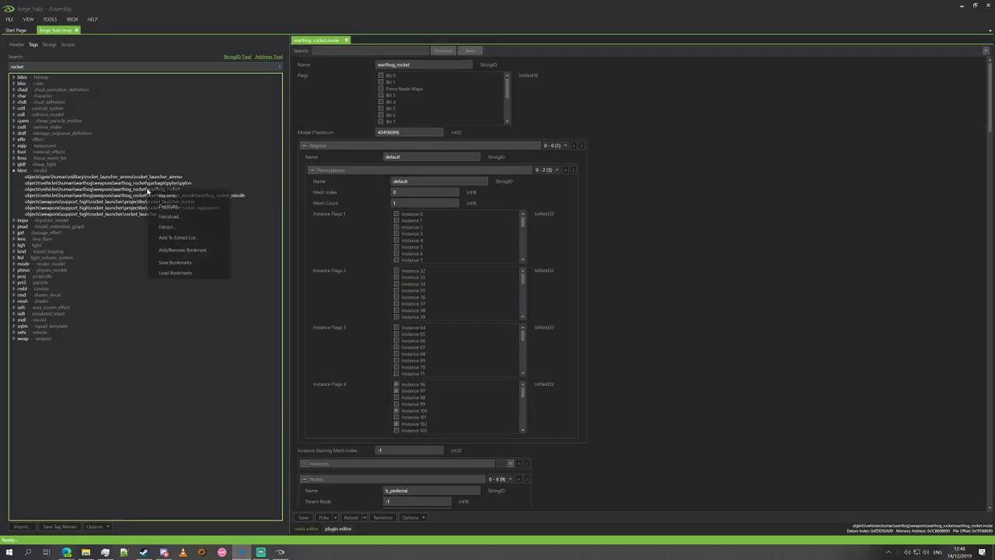
click(185, 206)
drag(344, 218, 673, 259)
key(BackSpace)
text(umbot\rocketpods)
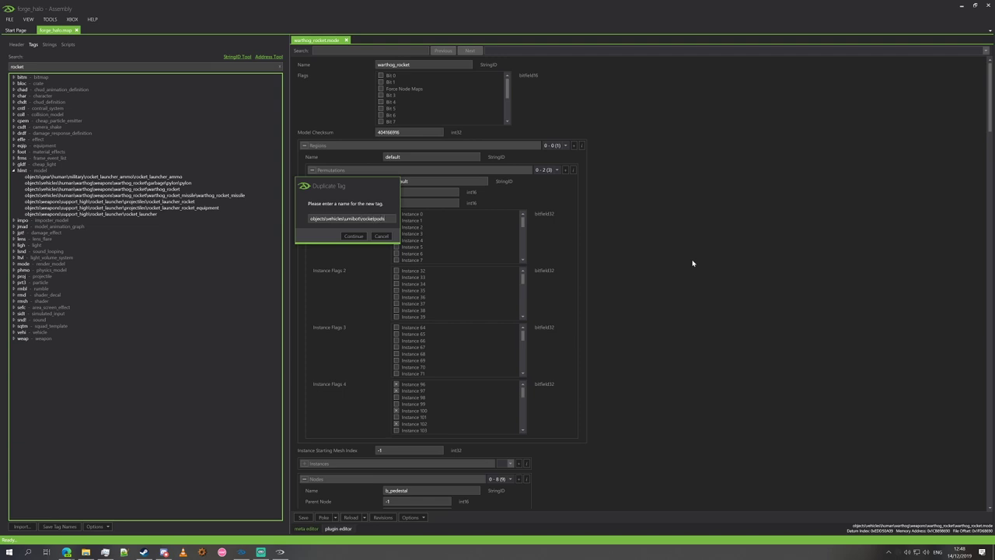
click(351, 237)
click(532, 294)
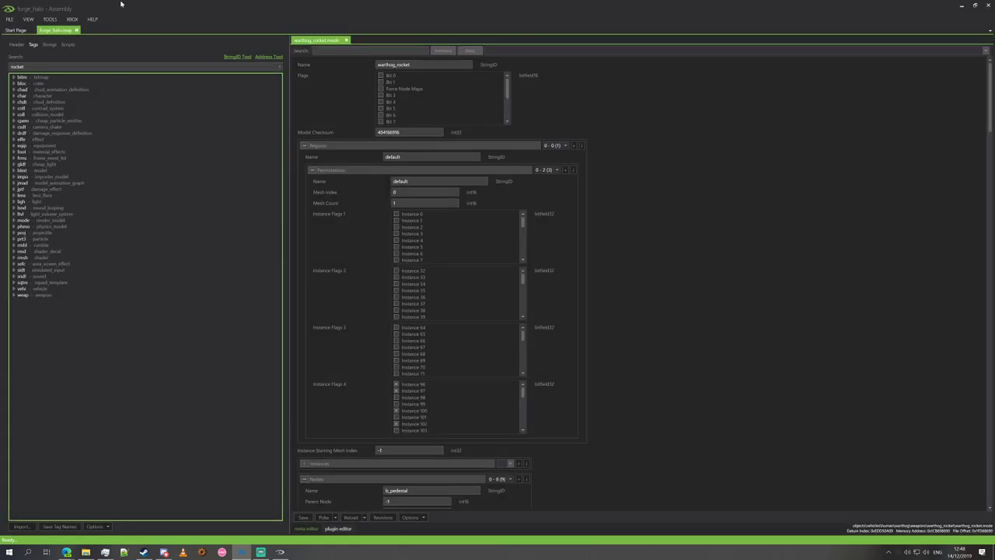
- Close forge_halo.map and reopen it from the Halo Reach maps folder
click(77, 29)
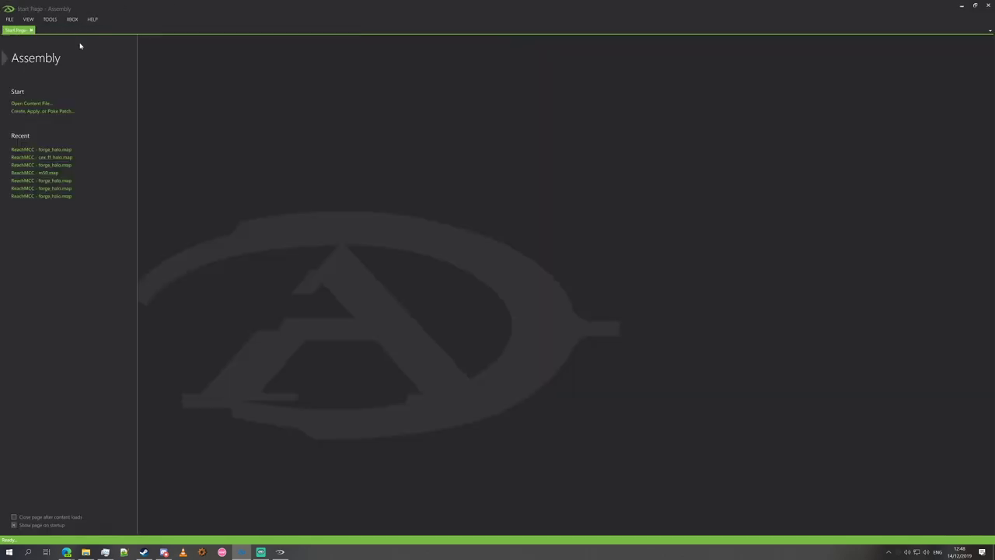
click(38, 103)
click(331, 18)
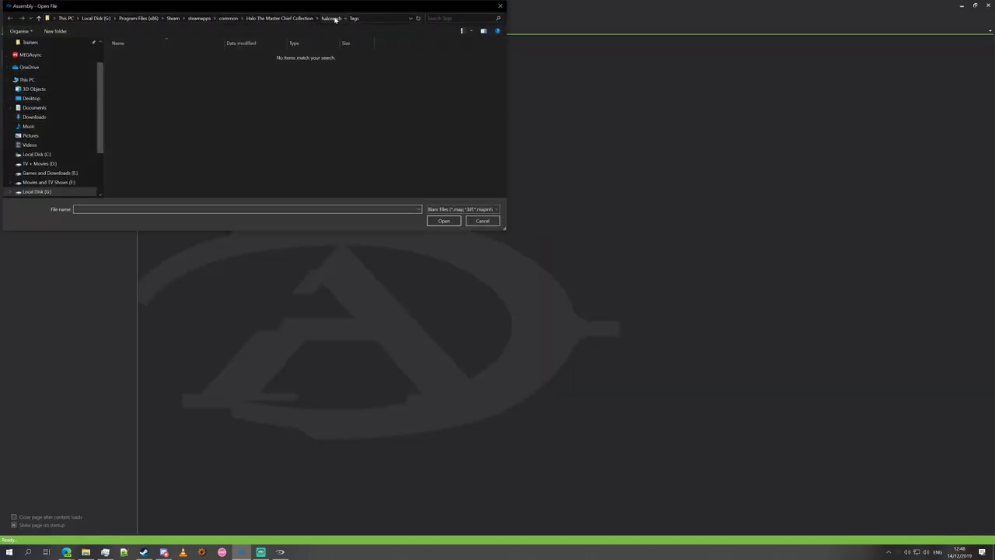
double_click(131, 98)
scroll(137, 153, down, 5)
double_click(159, 80)
- Open the umibot\rocketpods vehicle tag and set its Model reference to objects\vehicles\umibot\rocketpods
click(33, 44)
scroll(75, 222, down, 15)
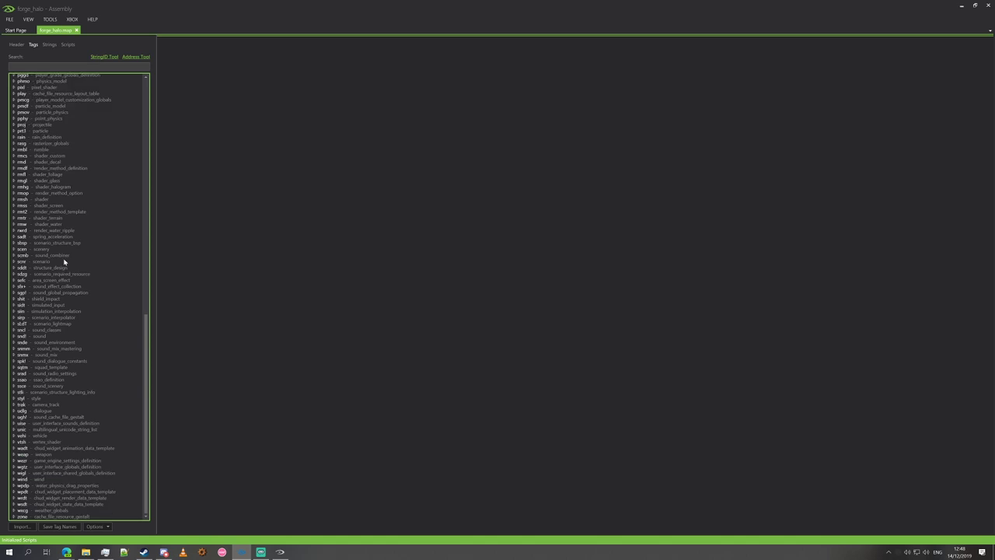
click(13, 436)
scroll(34, 430, down, 6)
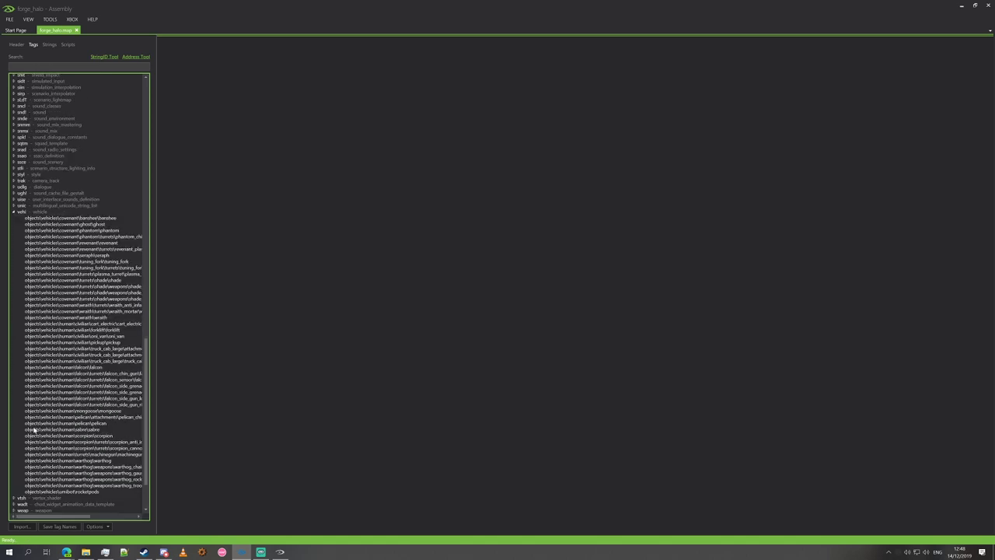
double_click(86, 493)
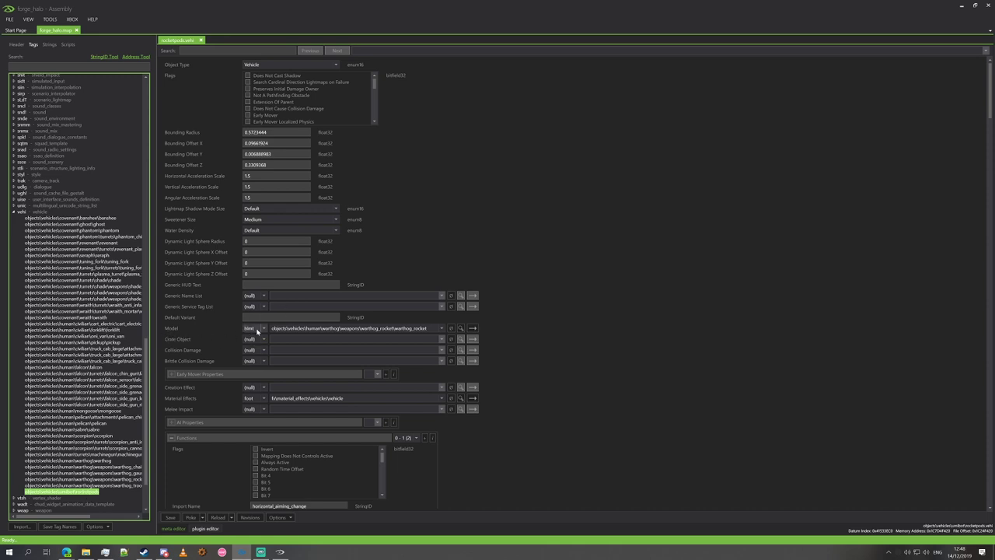
click(409, 330)
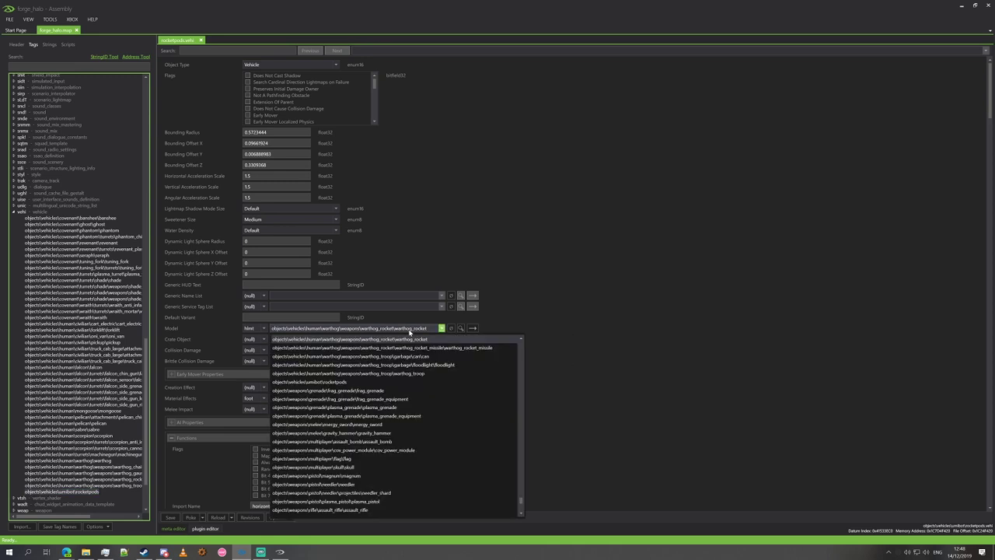
click(329, 383)
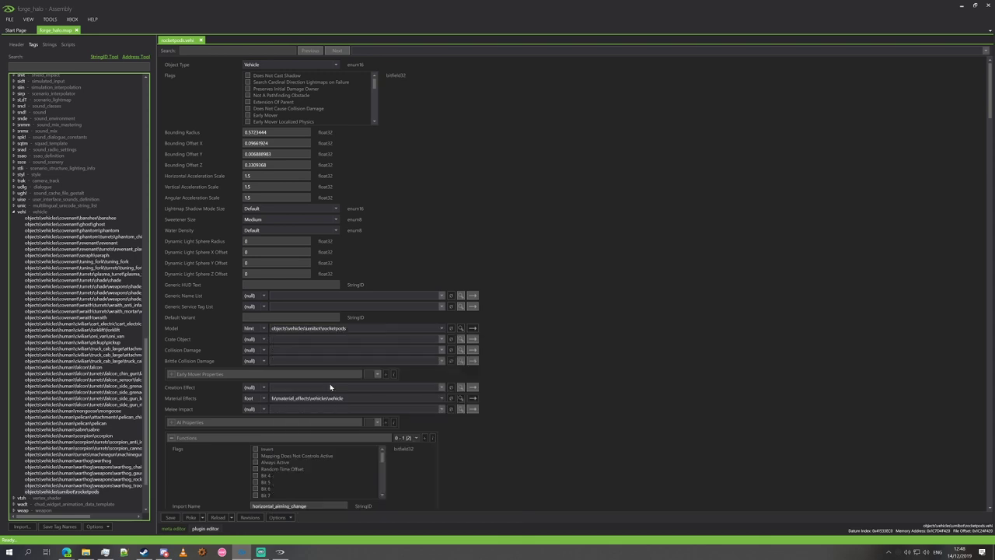
- Open the referenced rocketpods model tag, set its render model to objects\vehicles\umibot\rocketpods, and save the tag
click(473, 330)
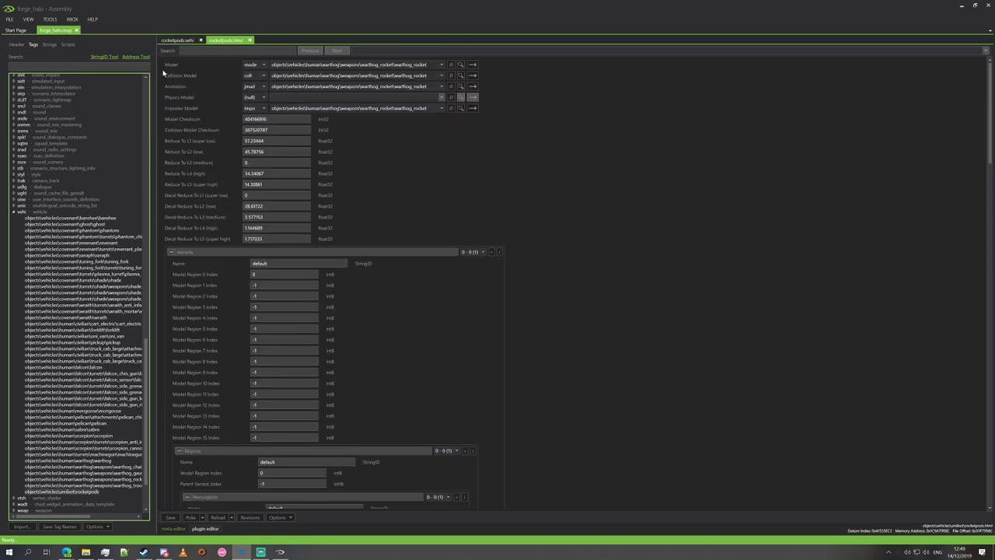
click(291, 65)
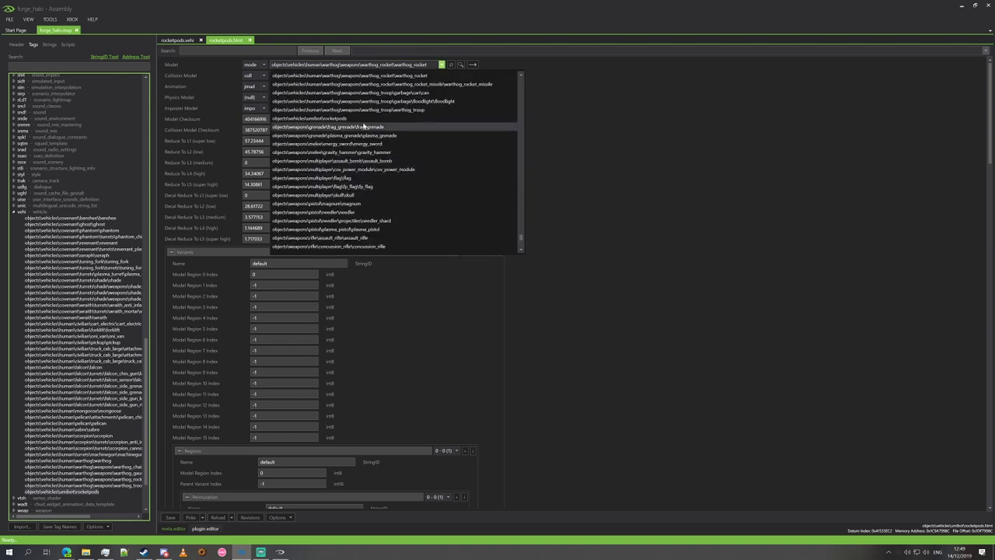
click(362, 118)
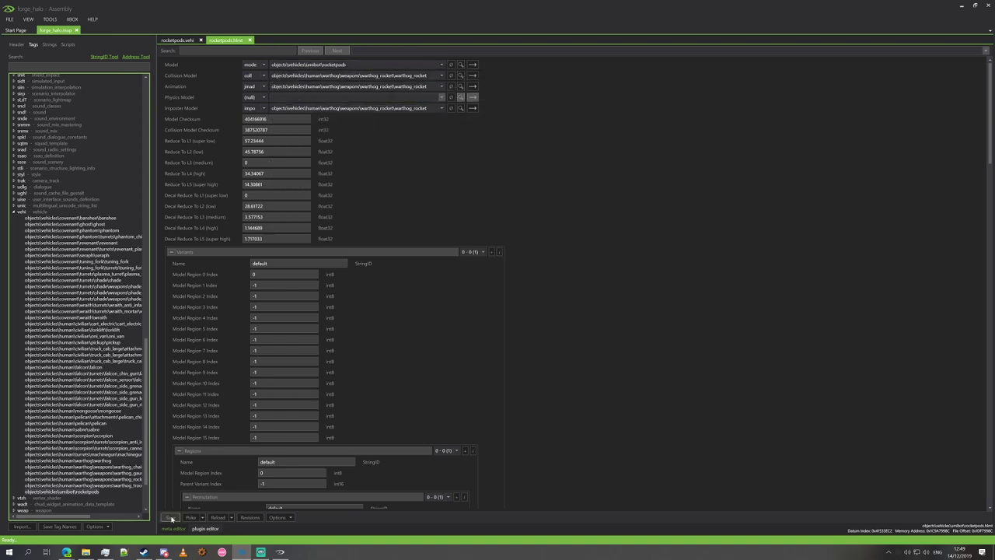
click(169, 518)
click(548, 297)
- Open the pelican vehicle tag and follow its model references through to the pelican render model tag
double_click(75, 424)
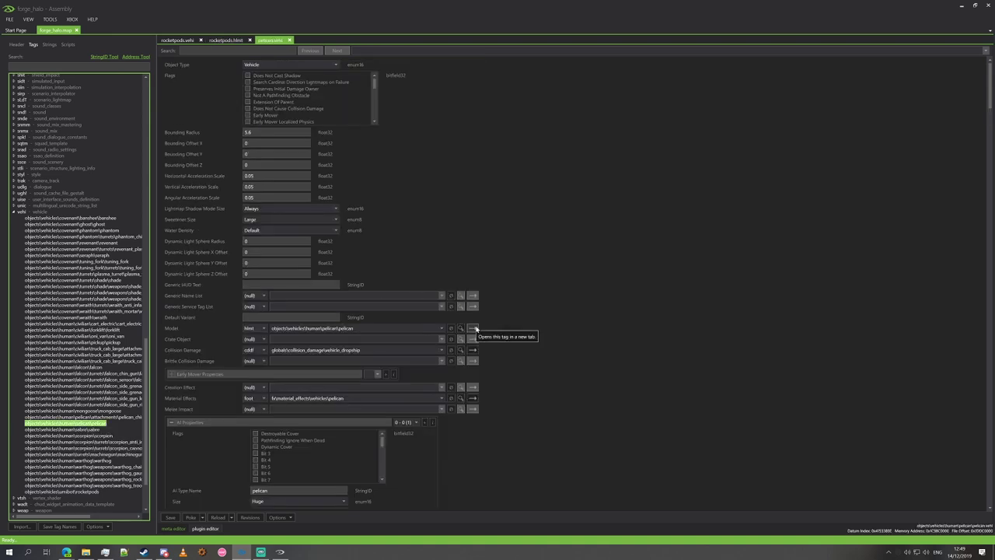
click(473, 329)
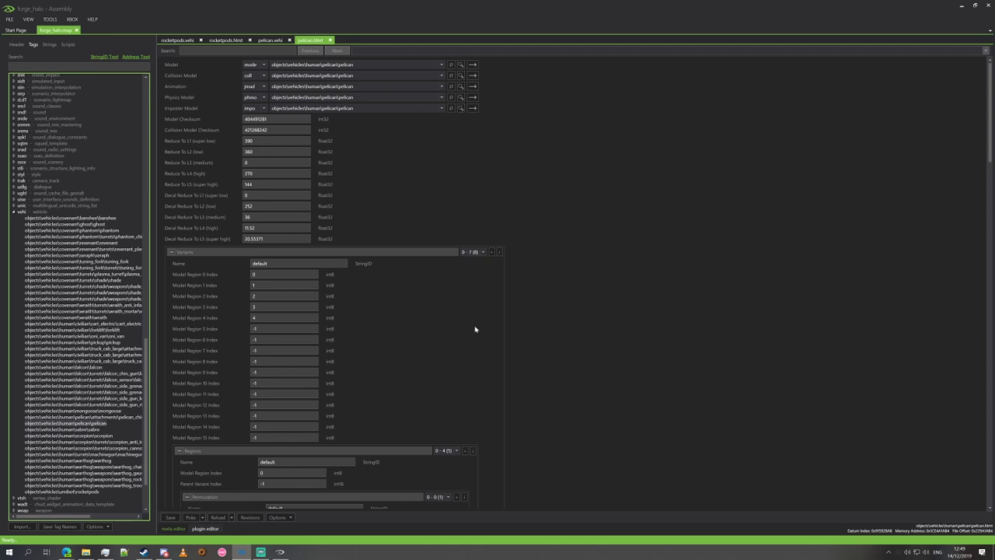
click(472, 65)
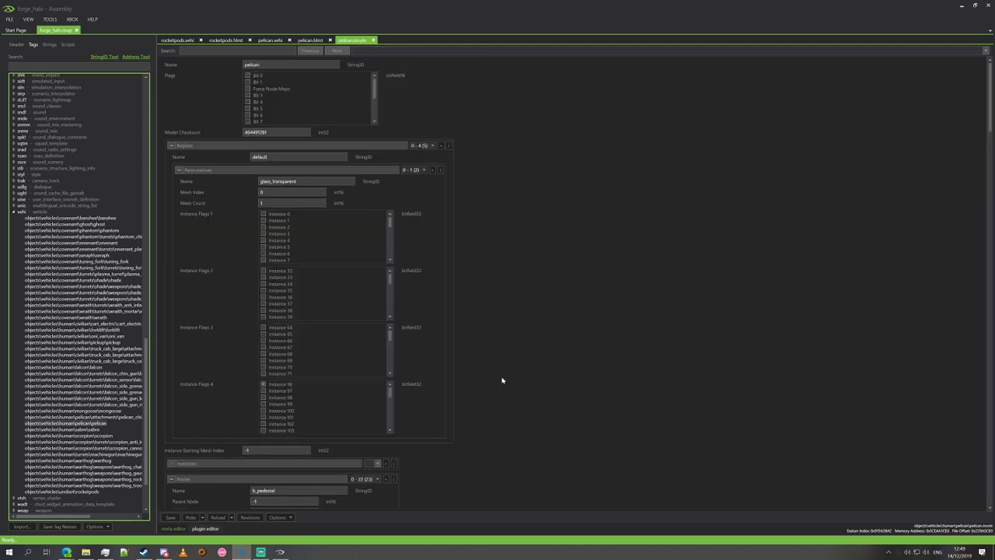
- Reallocate the Marker Groups block of the pelican render model with two additional entries, for 77 in total
scroll(502, 380, down, 8)
scroll(493, 240, down, 5)
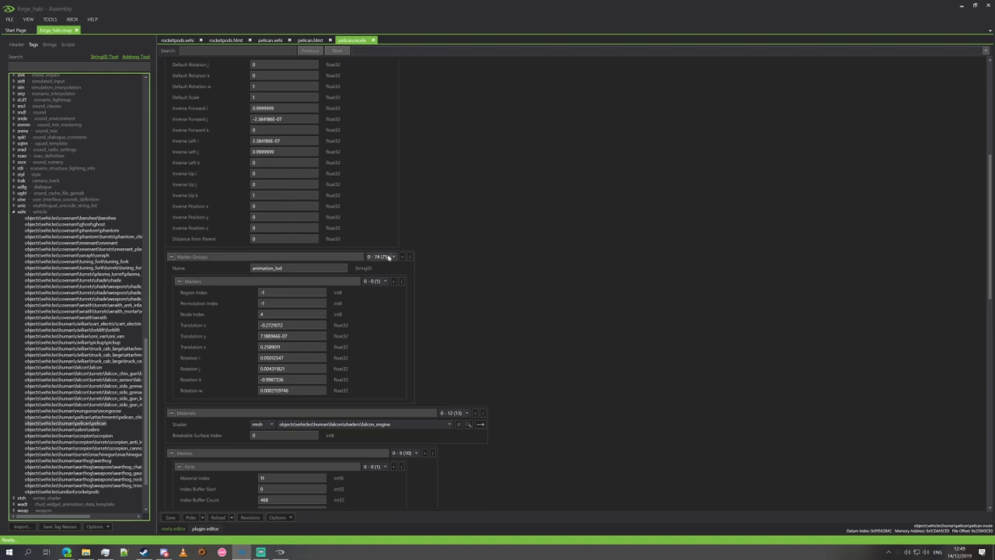
click(403, 258)
click(503, 297)
click(503, 297)
click(542, 331)
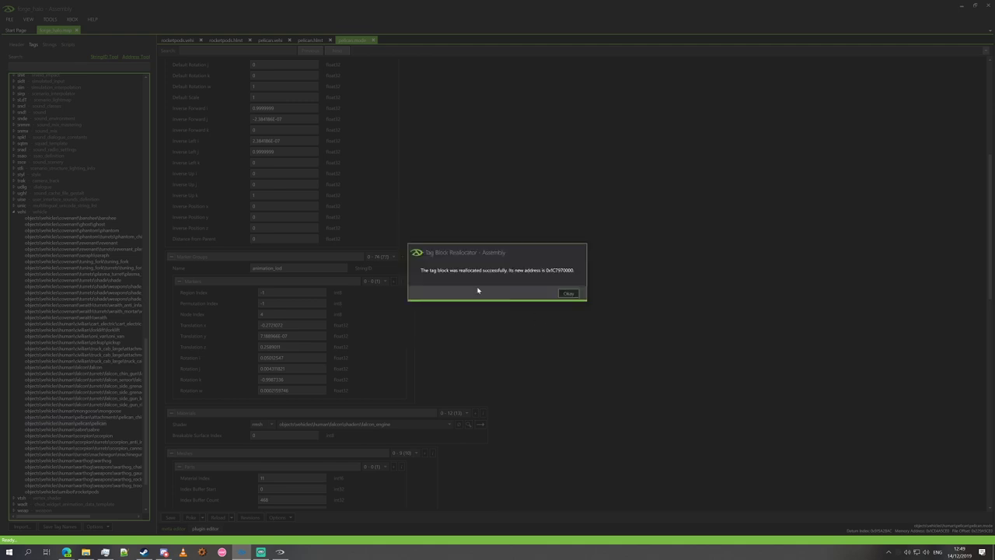
- Close the reallocation message and look through the pelican's marker groups from the first entry to the last
click(572, 294)
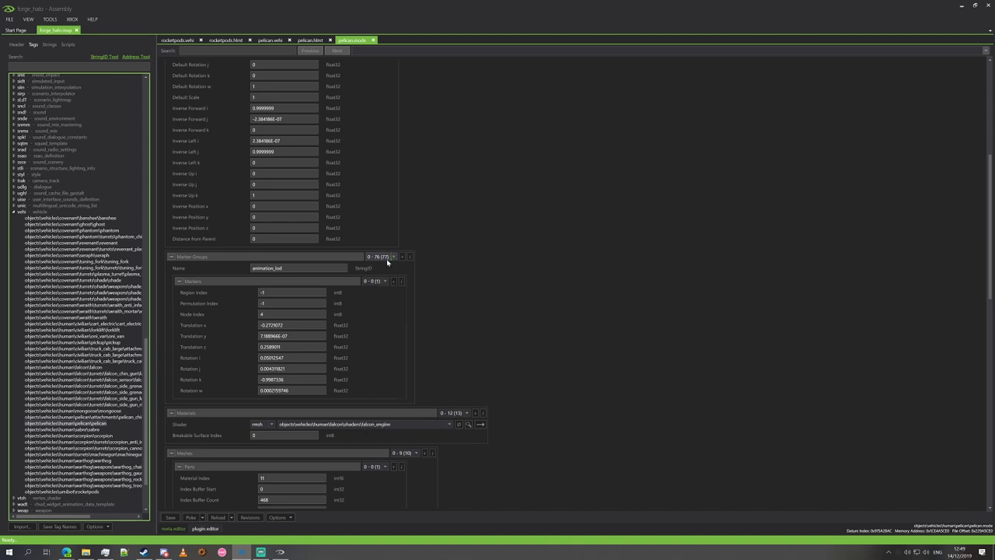
key(Down)
key(Down)
key(Down)
scroll(386, 260, down, 1)
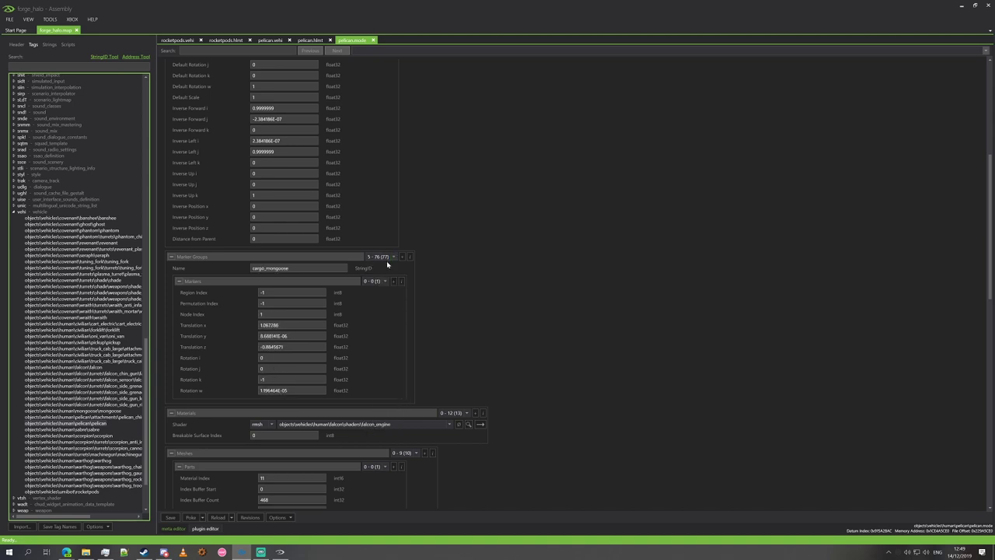
scroll(386, 261, down, 4)
scroll(387, 260, down, 2)
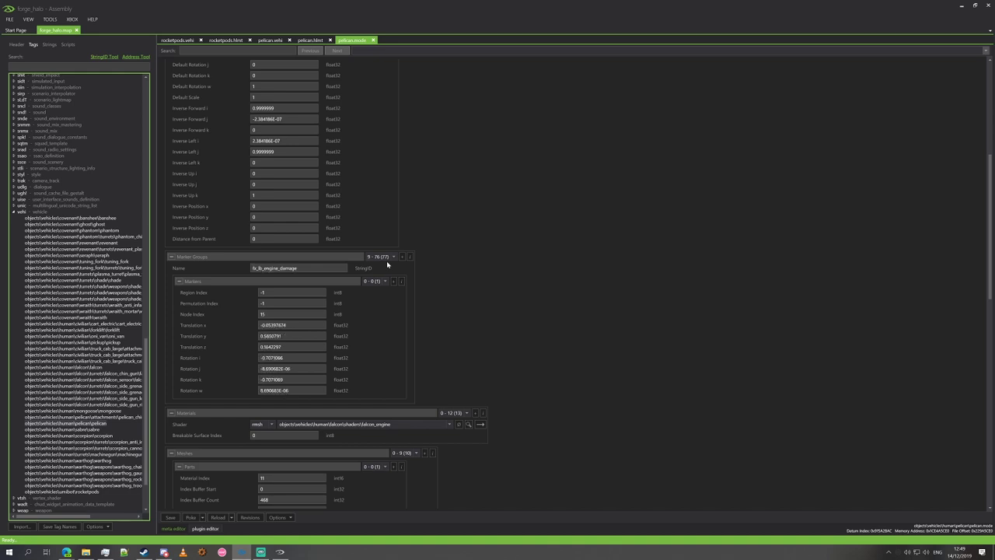
scroll(387, 261, down, 3)
scroll(387, 261, down, 1)
scroll(387, 261, down, 1)
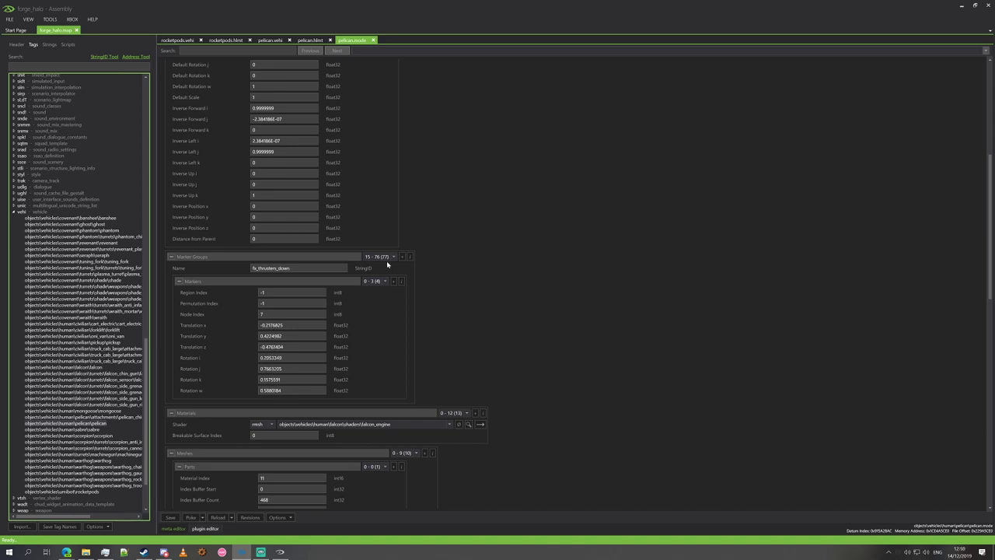
scroll(387, 260, up, 1)
scroll(386, 261, down, 1)
scroll(386, 260, down, 7)
scroll(387, 261, down, 8)
scroll(387, 261, down, 20)
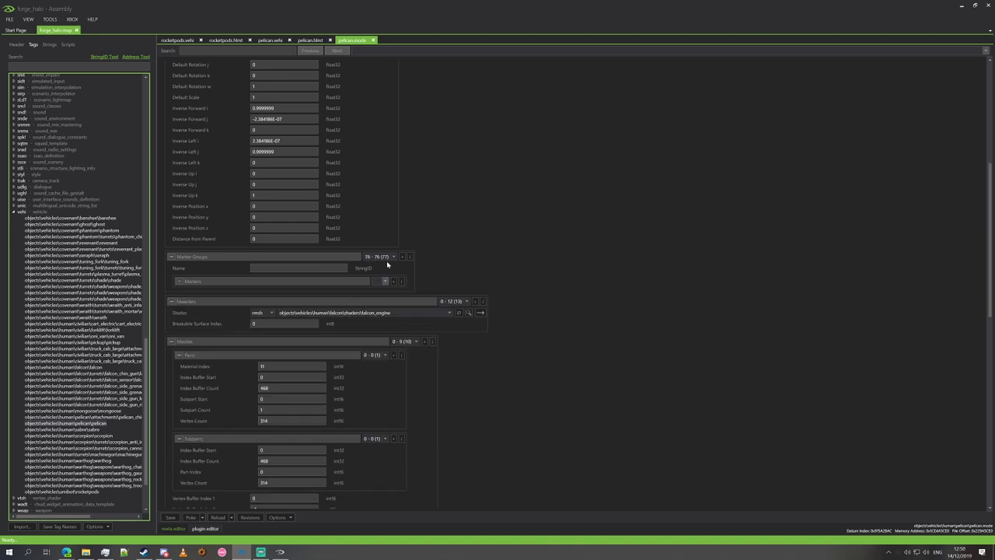
- Allocate one entry in the Markers block of marker group 75
scroll(386, 260, up, 20)
scroll(387, 261, up, 2)
scroll(387, 261, down, 2)
scroll(387, 260, down, 20)
scroll(386, 260, up, 1)
click(394, 281)
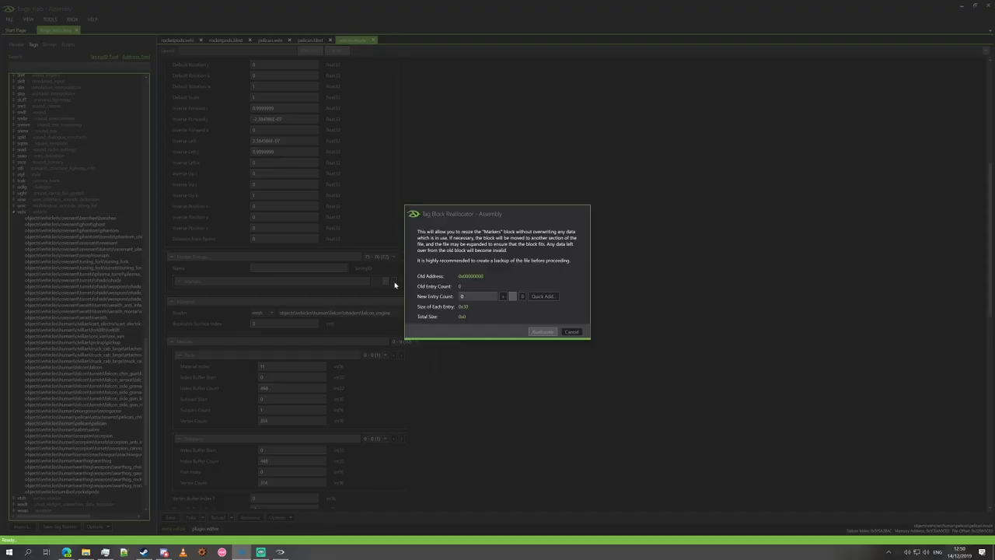
click(503, 297)
click(543, 331)
click(561, 294)
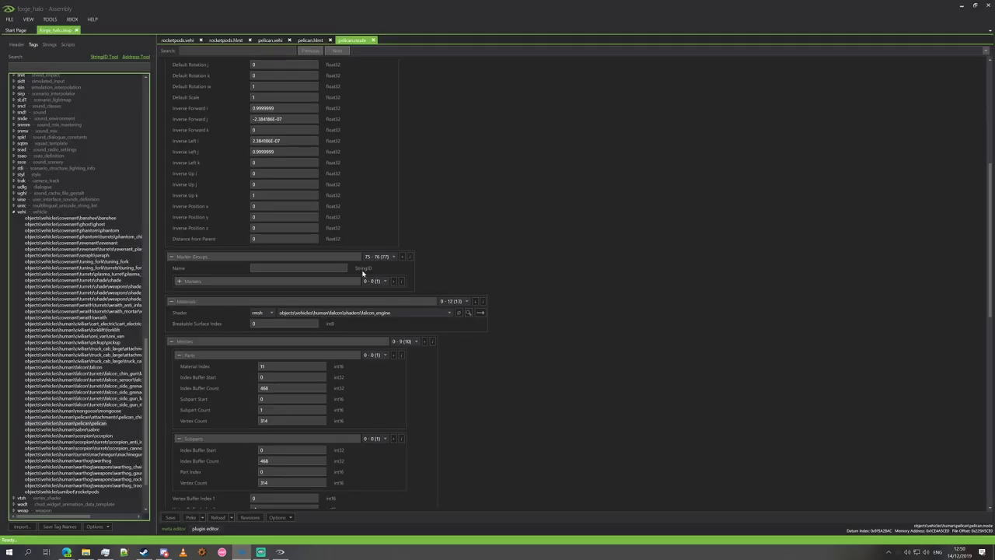
- Allocate one entry in the Markers block of marker group 76 and expand the block
scroll(372, 256, down, 1)
click(396, 282)
click(503, 297)
click(547, 331)
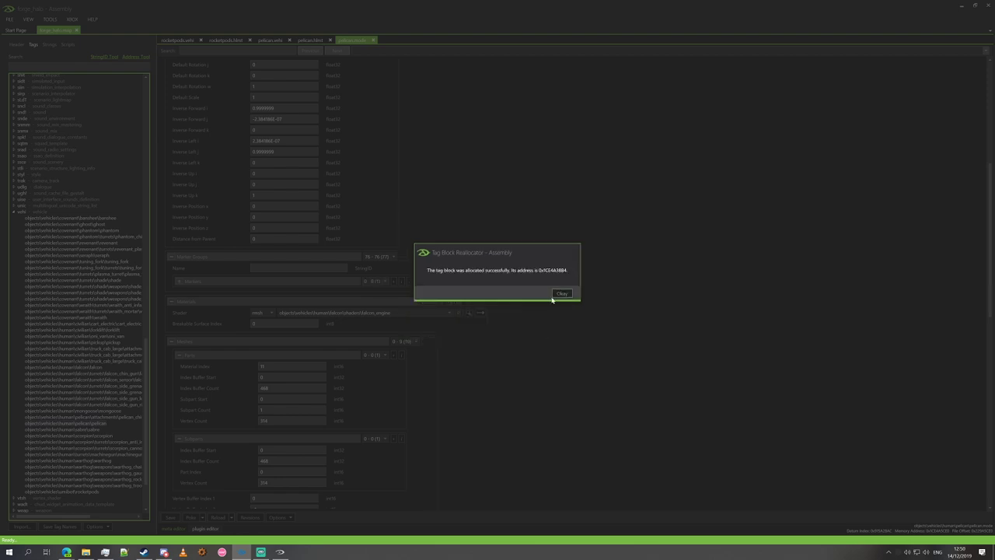
click(561, 294)
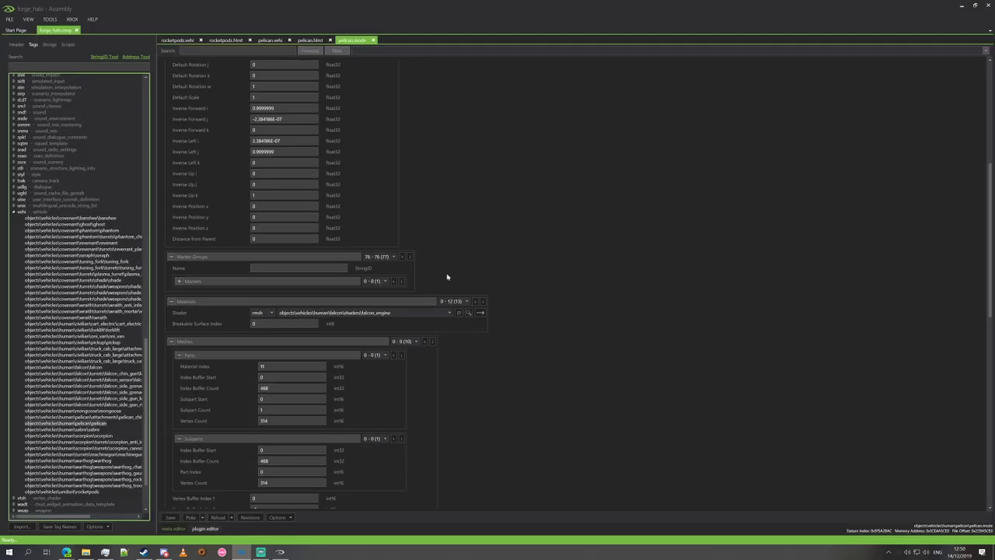
click(179, 282)
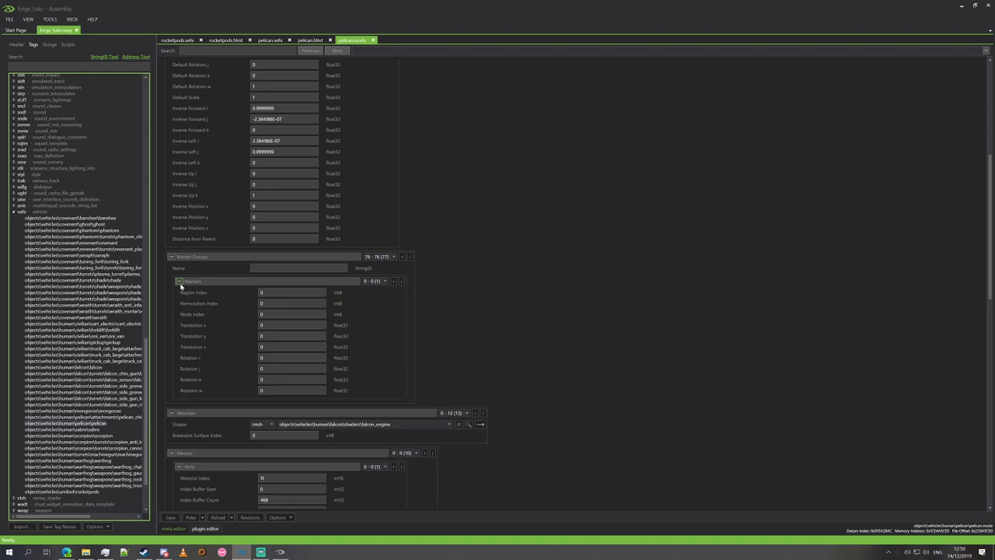
- Name marker group 75 rpodleft and marker group 76 rpodright
click(379, 256)
click(378, 430)
text(poi)
click(393, 257)
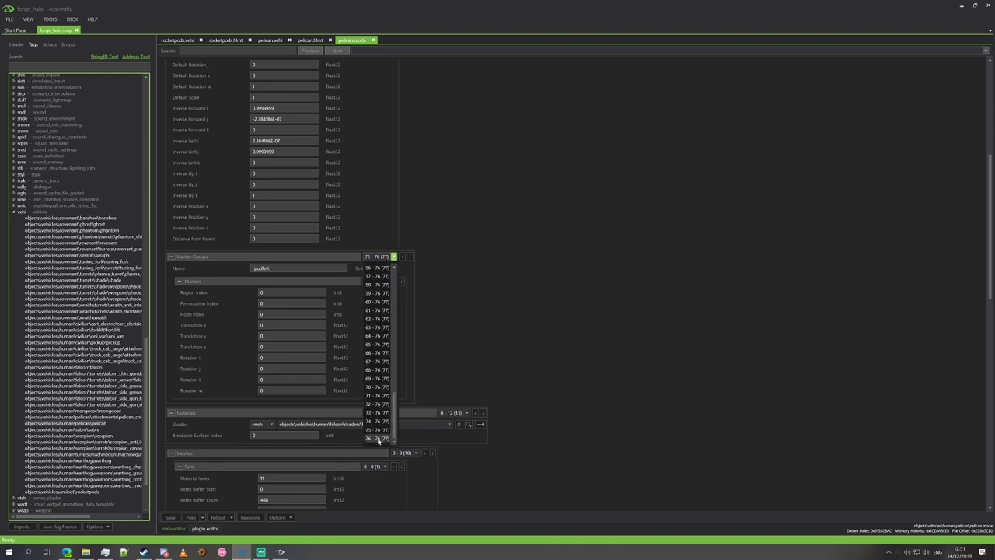
click(377, 438)
text(rpod)
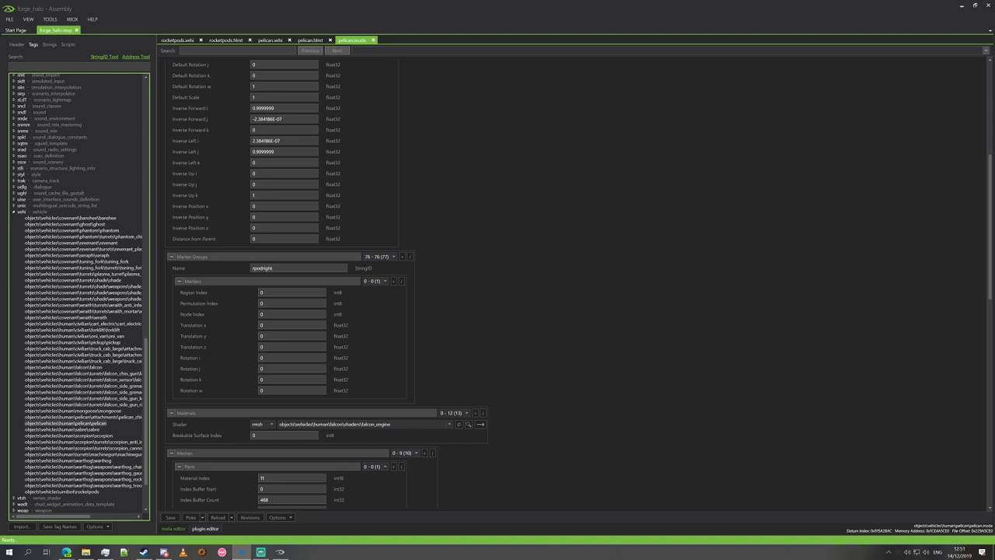
- Save the pelican render model tag, adding rpodright and rpodleft to the cache file as new stringIDs
click(170, 517)
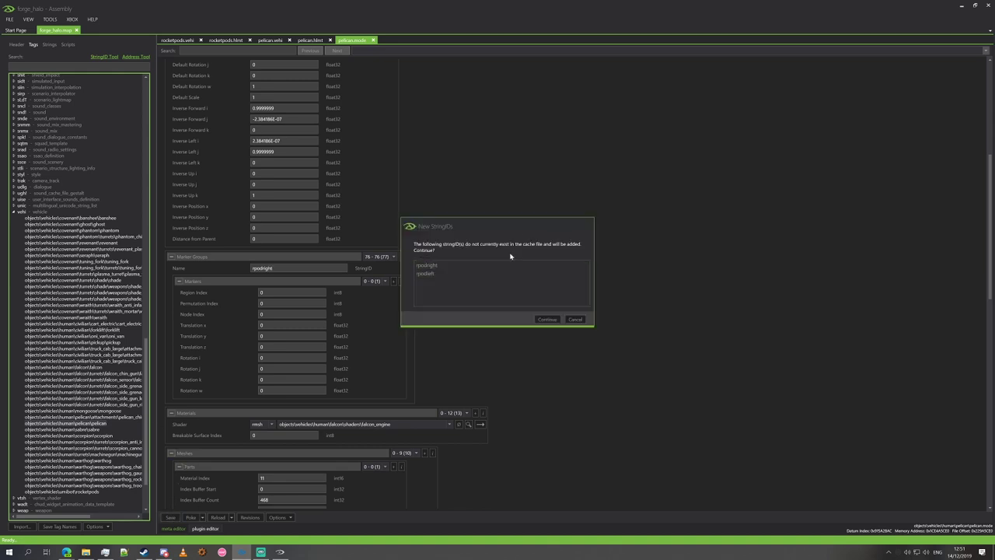
click(546, 321)
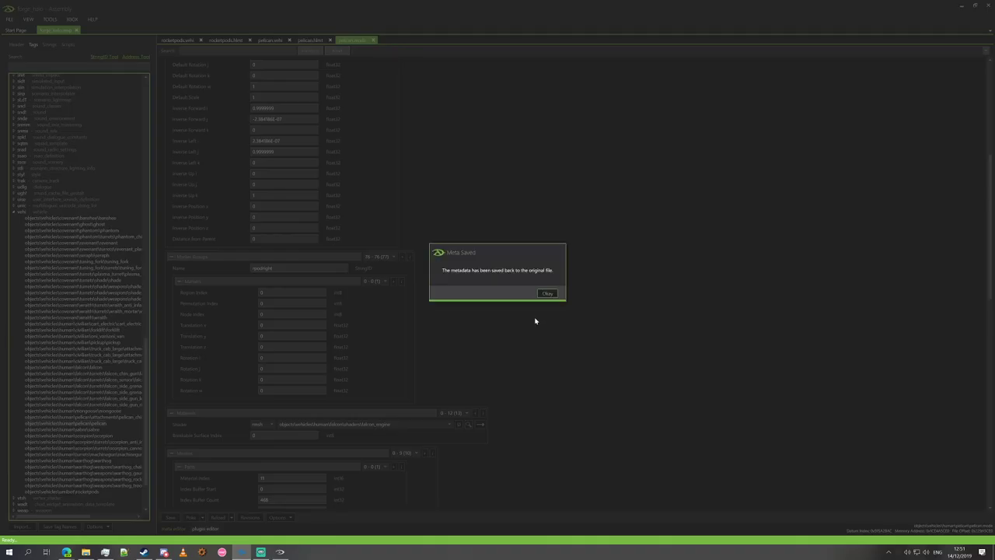
click(544, 294)
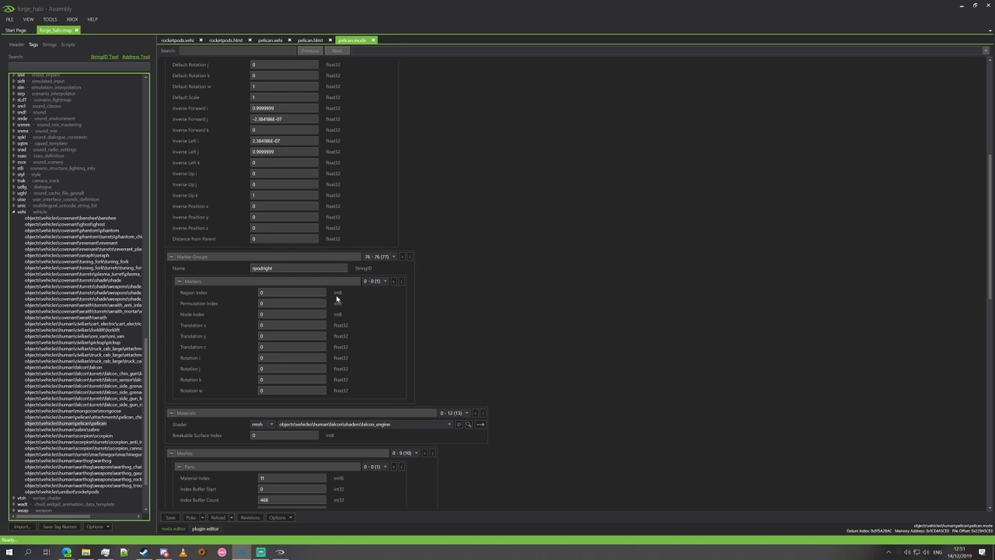
- Look through the marker groups from the first entry onward to find the hardpoint_left and hardpoint_right markers
click(383, 259)
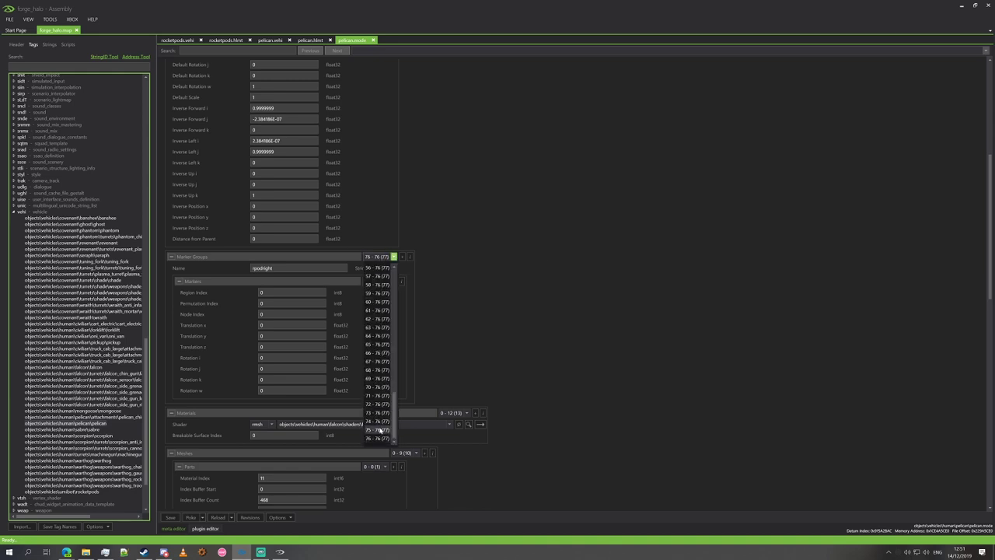
click(378, 430)
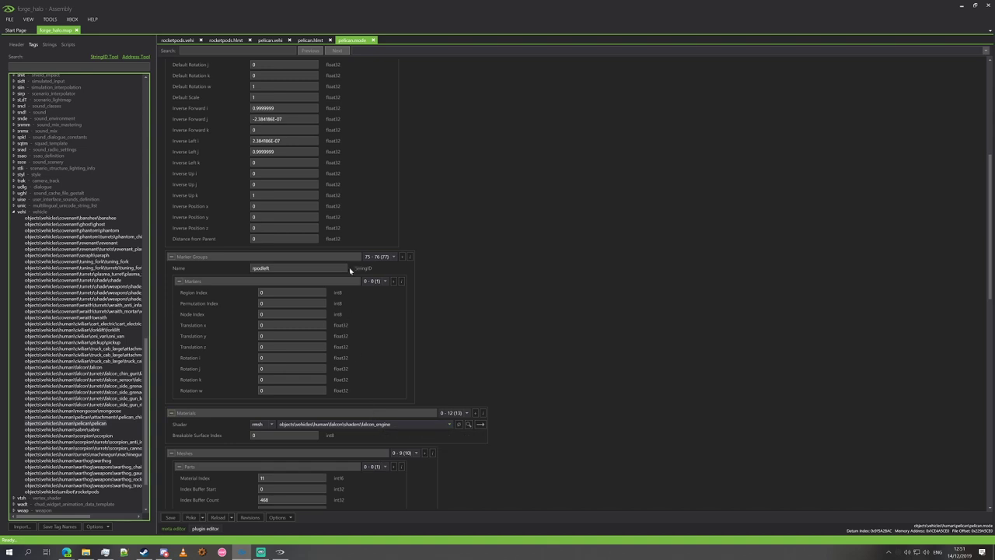
click(379, 259)
scroll(373, 280, up, 10)
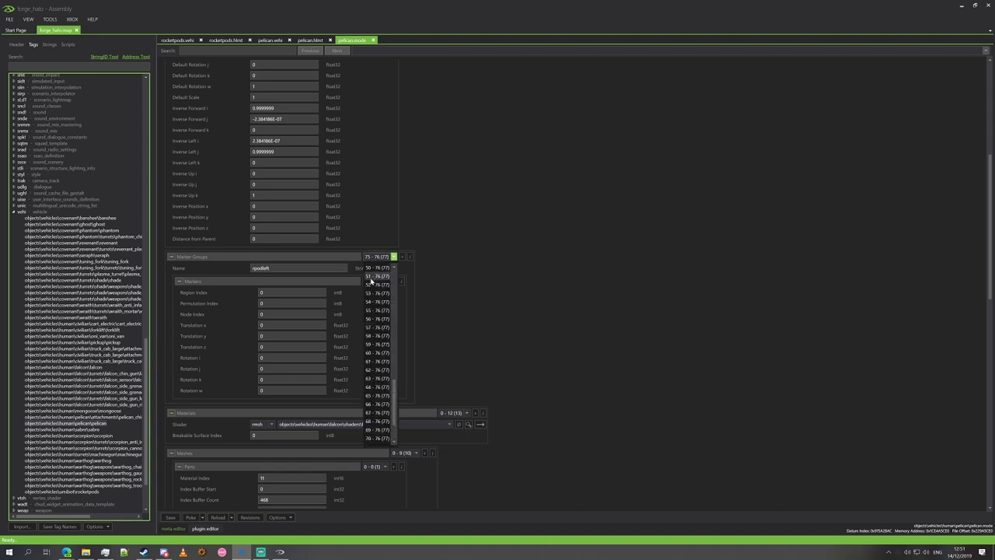
scroll(373, 281, up, 7)
click(373, 269)
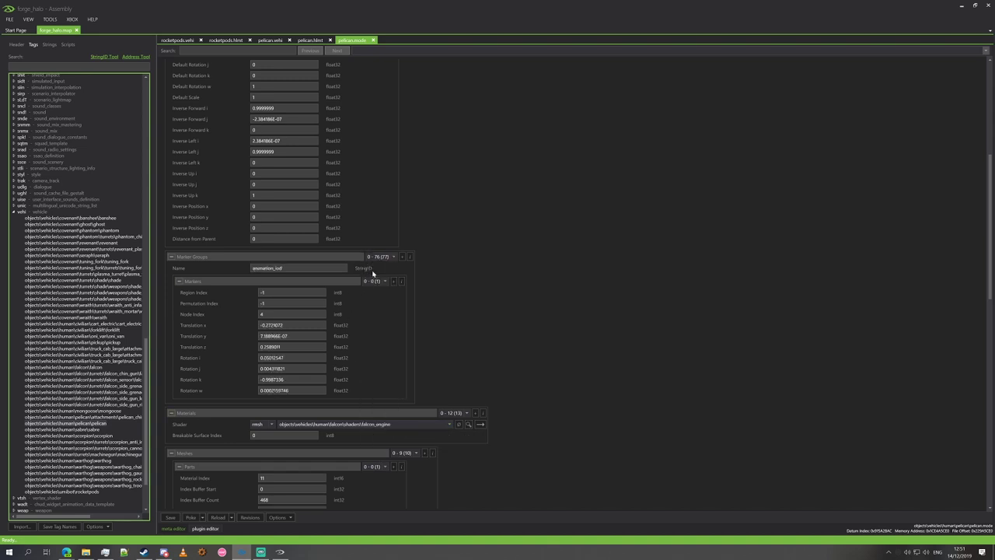
key(Down)
key(Down)
key(Down)
key(Down)
key(Down)
key(Down)
key(Down)
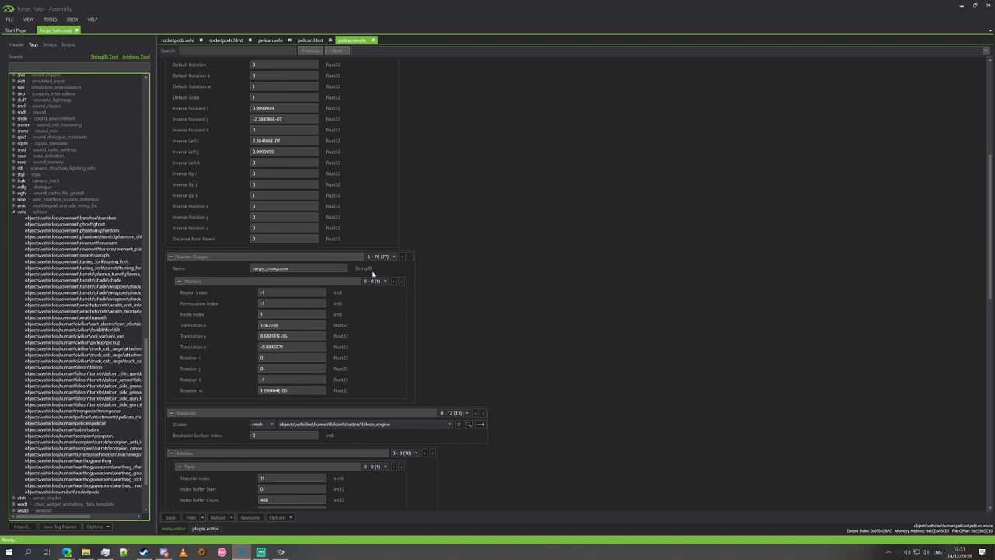
key(Down)
key(Down)
key(Down)
key(Down)
key(Down)
key(Down)
key(Down)
key(Down)
key(Down)
key(Down)
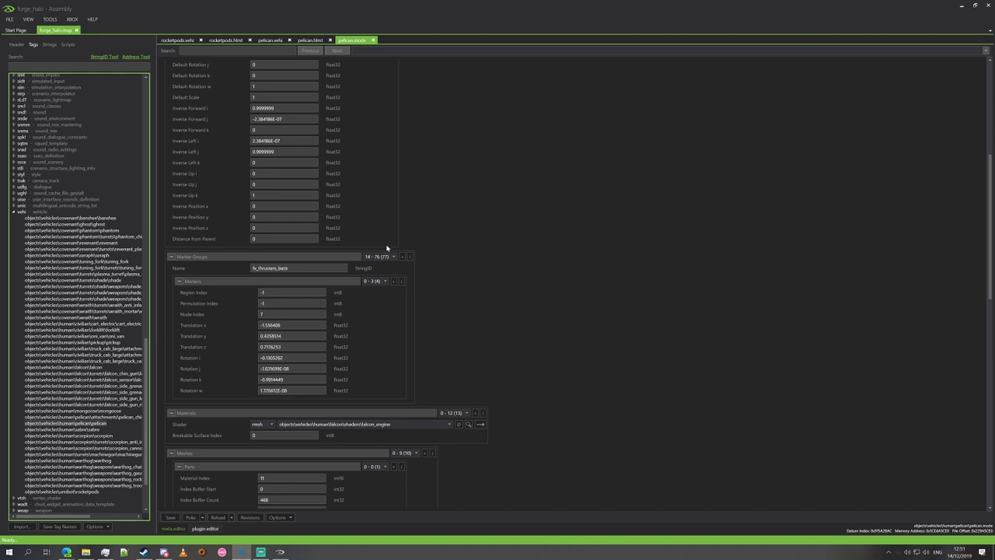
key(Down)
key(Down)
key(Down)
key(Down)
key(Down)
key(Down)
key(Up)
key(Down)
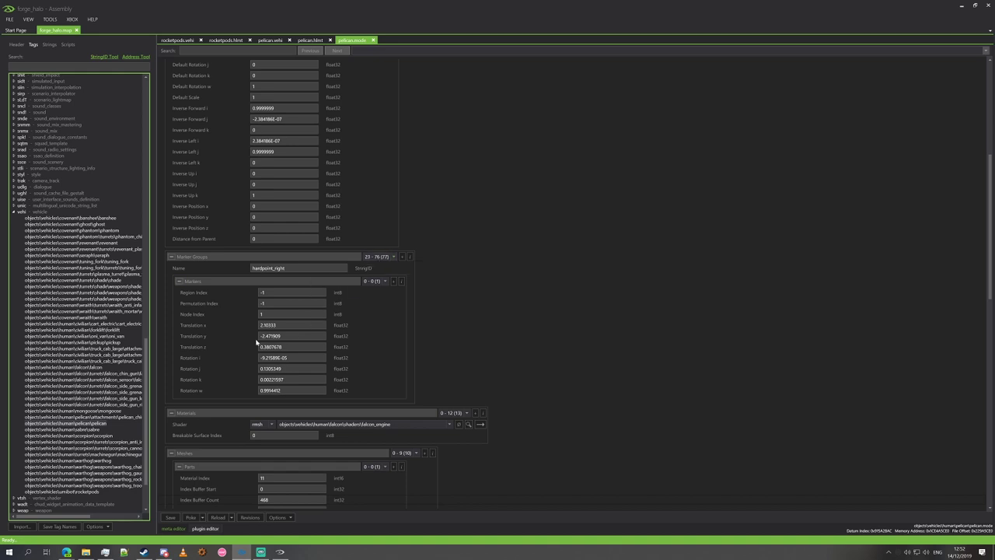
- Copy Translation x, 2.10333, from the hardpoint_right marker into the rpodleft marker
drag(276, 325, 258, 327)
click(393, 256)
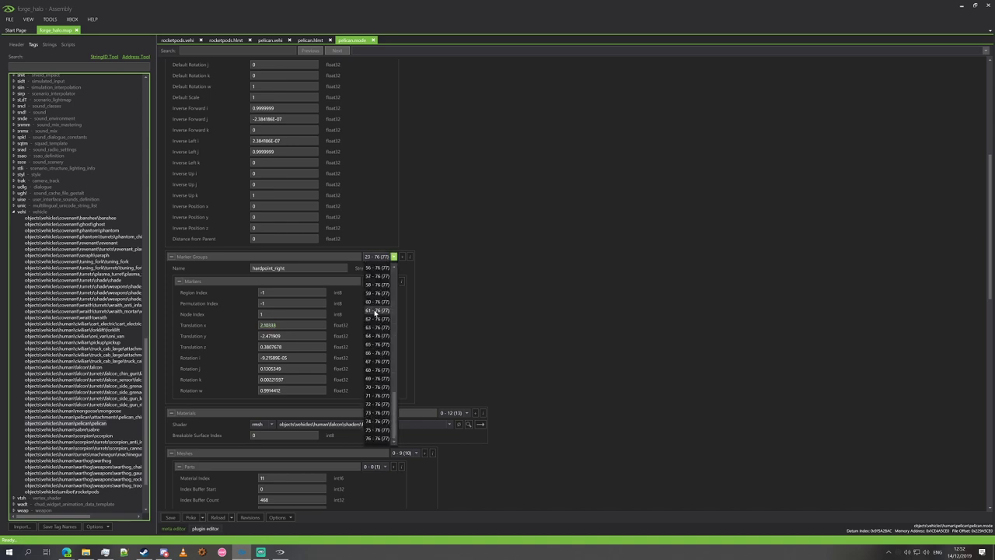
click(378, 429)
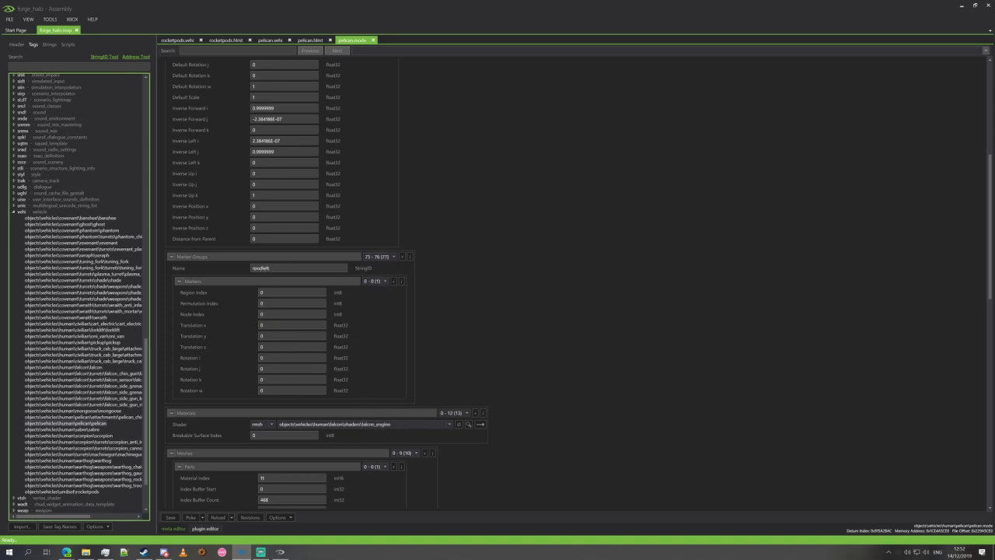
- Copy Translation y, 2.47191, from the hardpoint_left marker into the rpodleft marker in group 75
click(392, 256)
scroll(376, 310, up, 6)
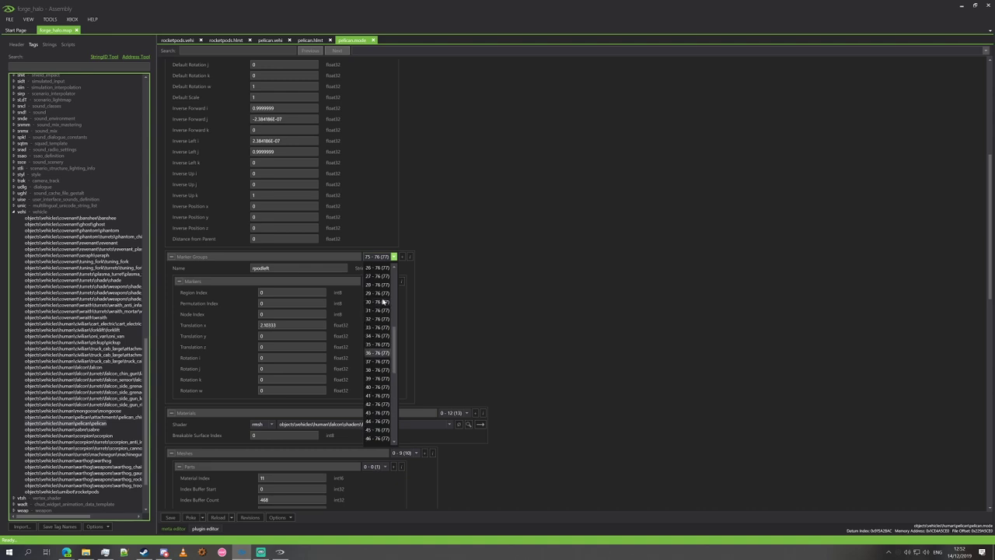
click(378, 298)
click(393, 257)
scroll(381, 274, up, 2)
click(379, 314)
drag(282, 336, 78, 313)
key(ctrl+c)
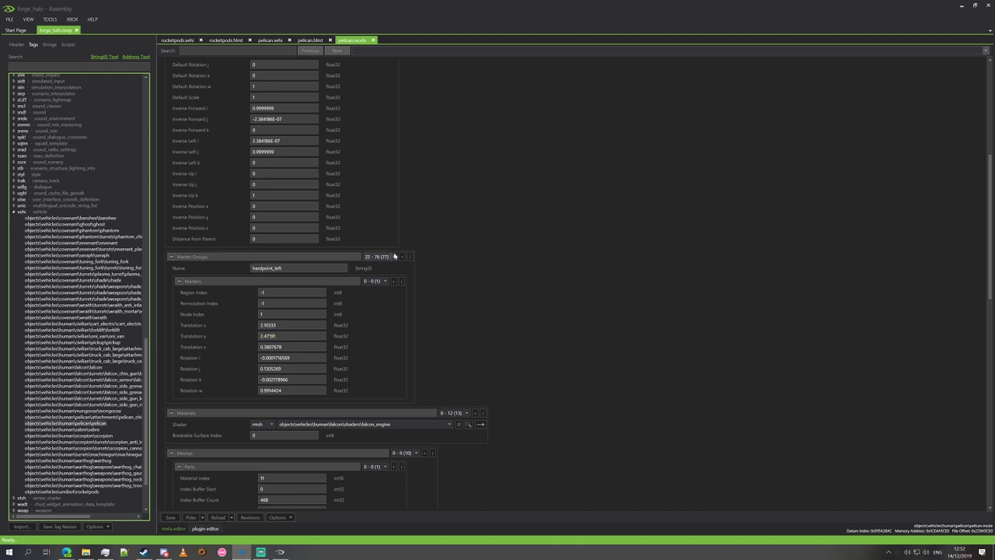
click(393, 257)
click(380, 429)
key(ctrl+v)
- Set the rpodleft marker's Translation z to hardpoint_left's value, 0.3807678
click(378, 257)
scroll(374, 350, up, 10)
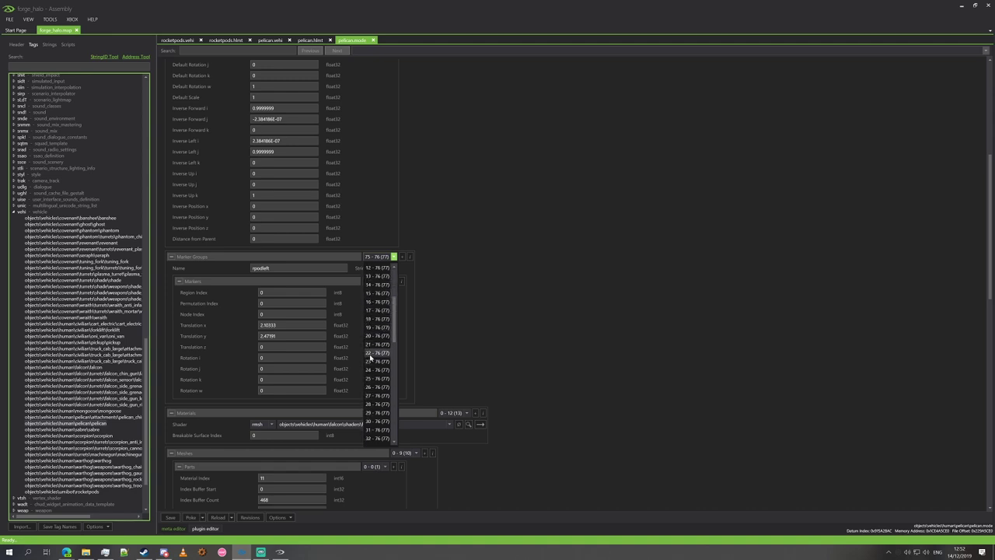
click(377, 302)
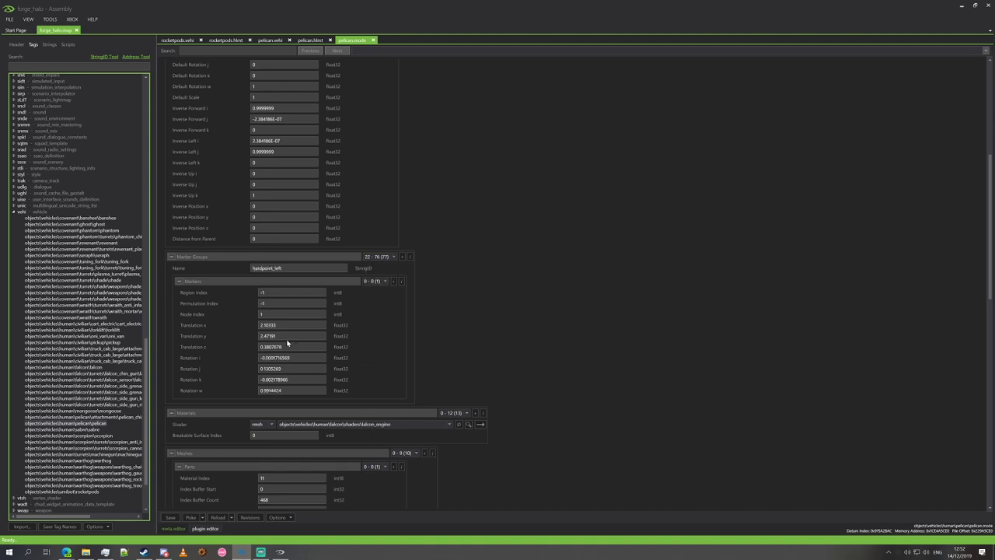
click(379, 257)
scroll(385, 366, down, 10)
click(378, 430)
double_click(308, 345)
text(0.3807678)
- Copy Translation x, 2.10333, from the hardpoint_right marker in group 23 into the rpodright marker in group 76
click(380, 258)
scroll(378, 311, up, 12)
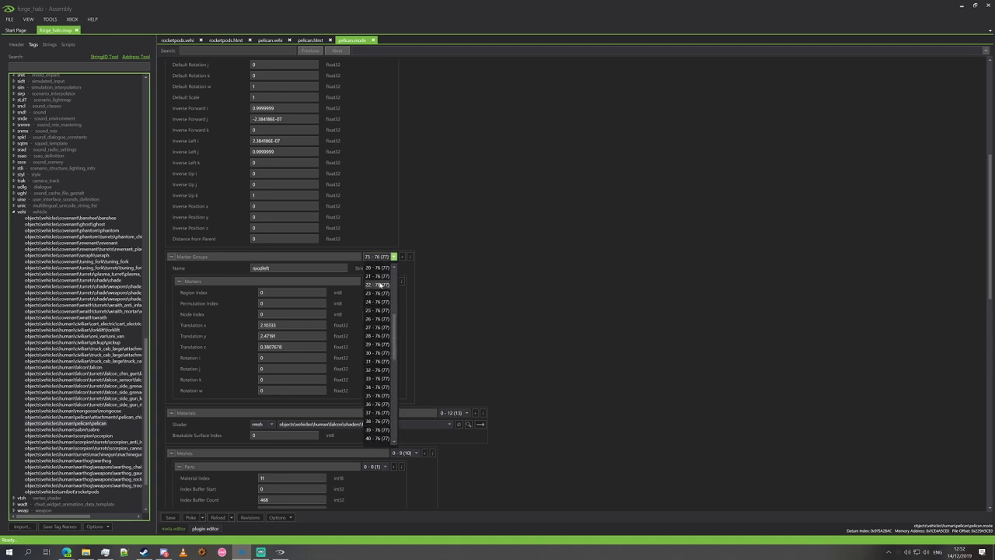
click(377, 293)
double_click(268, 325)
key(ctrl+c)
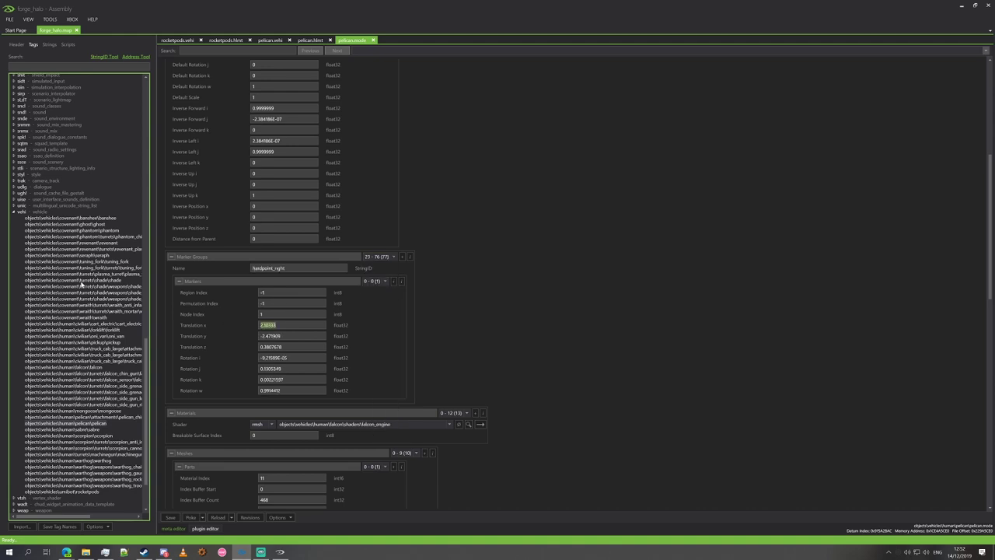
scroll(385, 237, down, 5)
scroll(381, 239, up, 4)
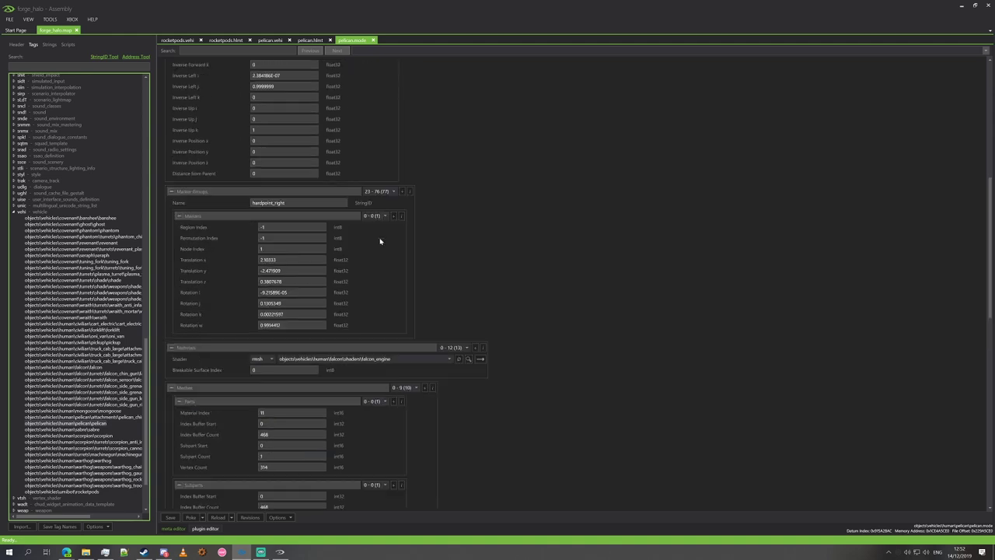
click(385, 194)
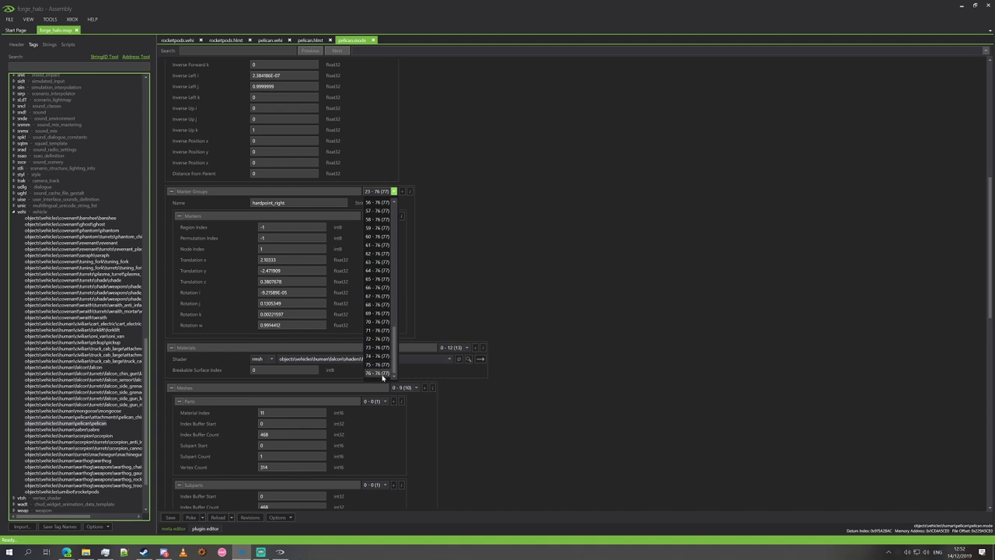
click(381, 376)
key(ctrl+v)
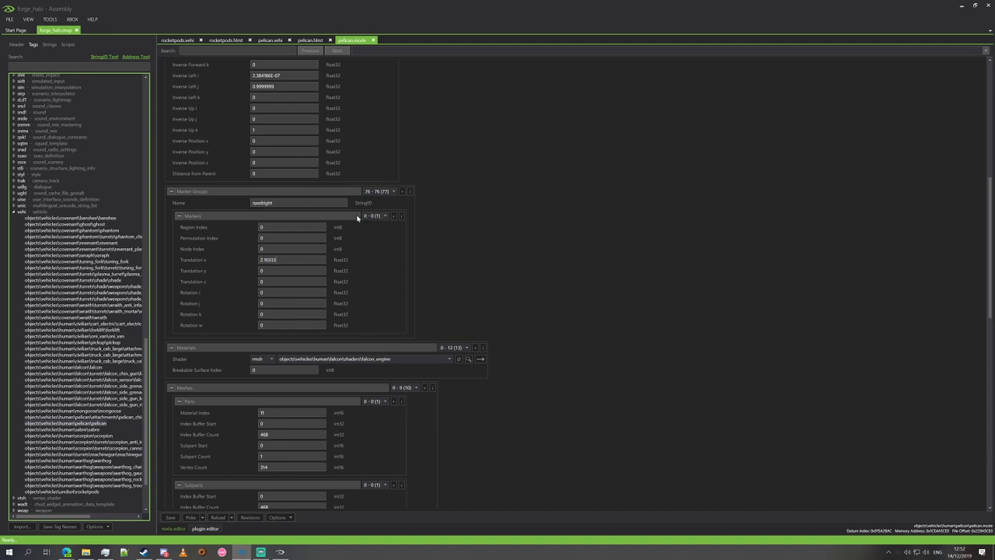
- Copy Translation y, -2.471909, from the hardpoint_right marker in group 23 into the rpodright marker in group 76
click(394, 191)
scroll(379, 264, up, 15)
scroll(378, 237, up, 2)
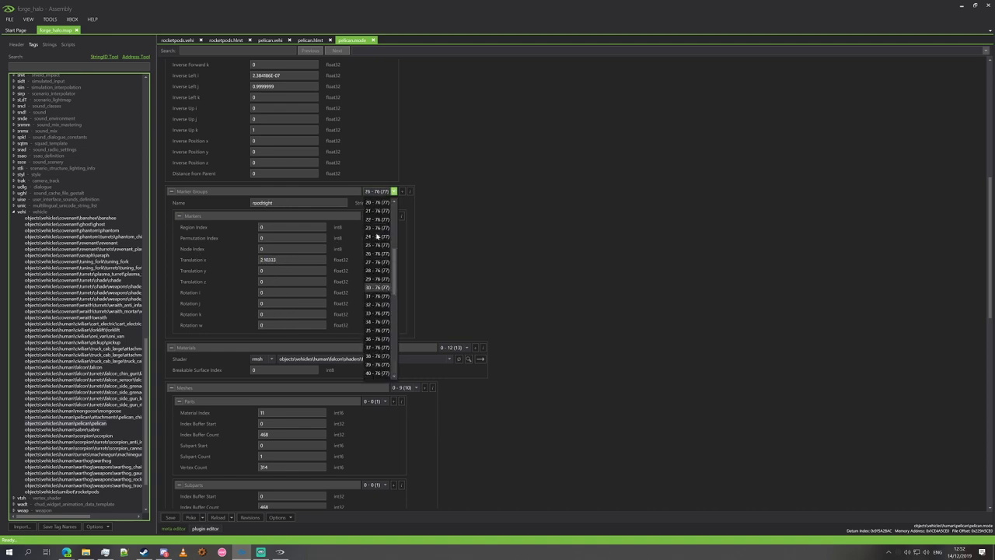
click(374, 229)
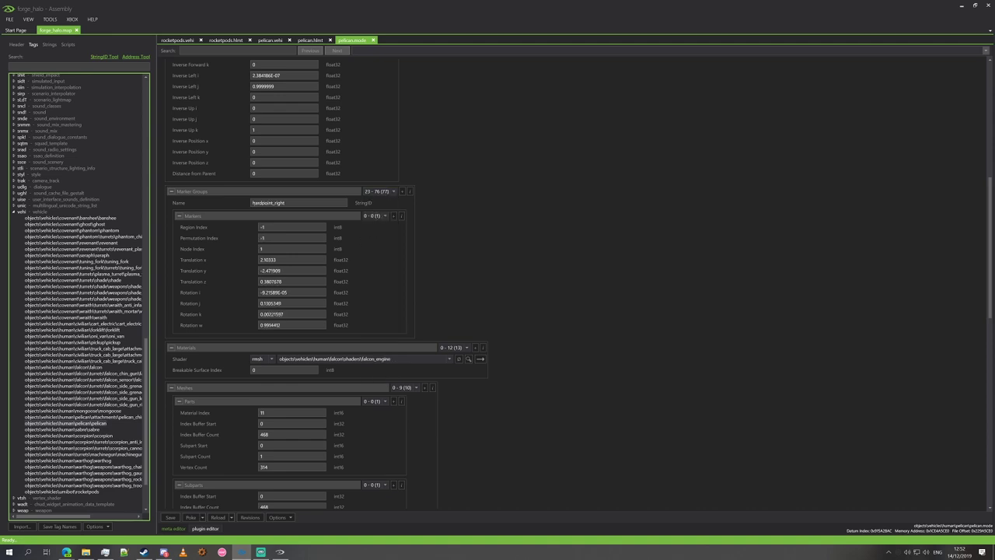
key(Tab)
key(ctrl+c)
click(393, 191)
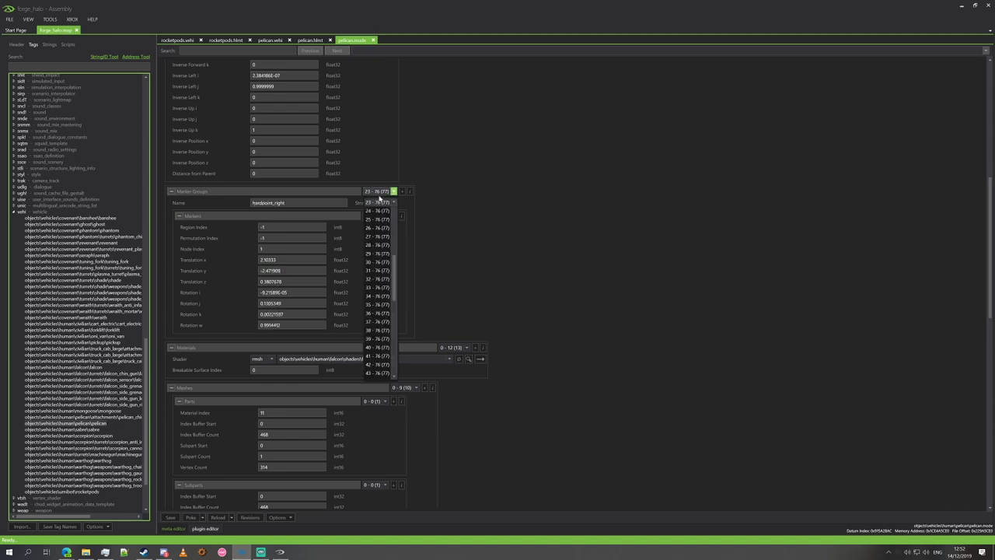
click(379, 373)
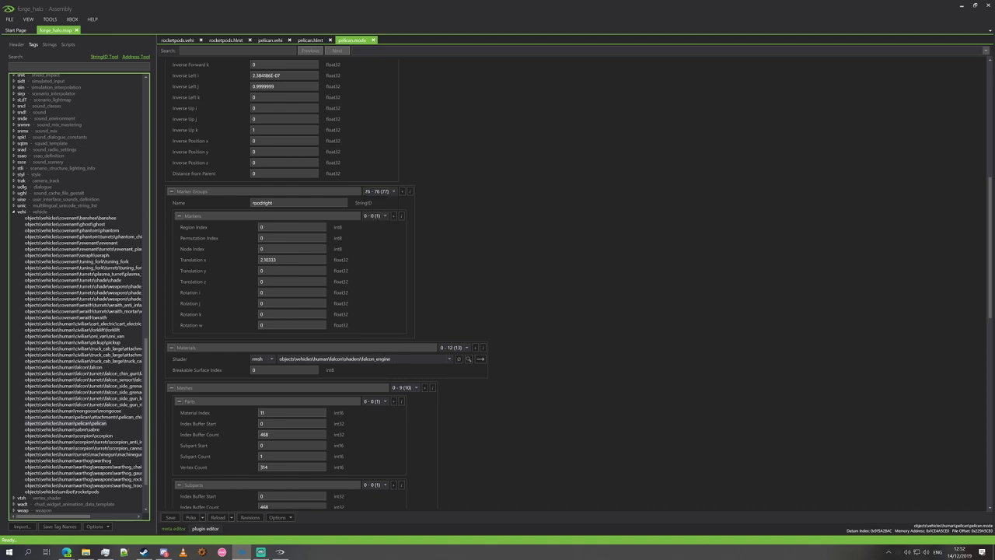
key(ctrl+v)
- Copy Translation z, 0.3807878, from the hardpoint_right marker into the rpodright marker
click(373, 192)
scroll(378, 226, up, 14)
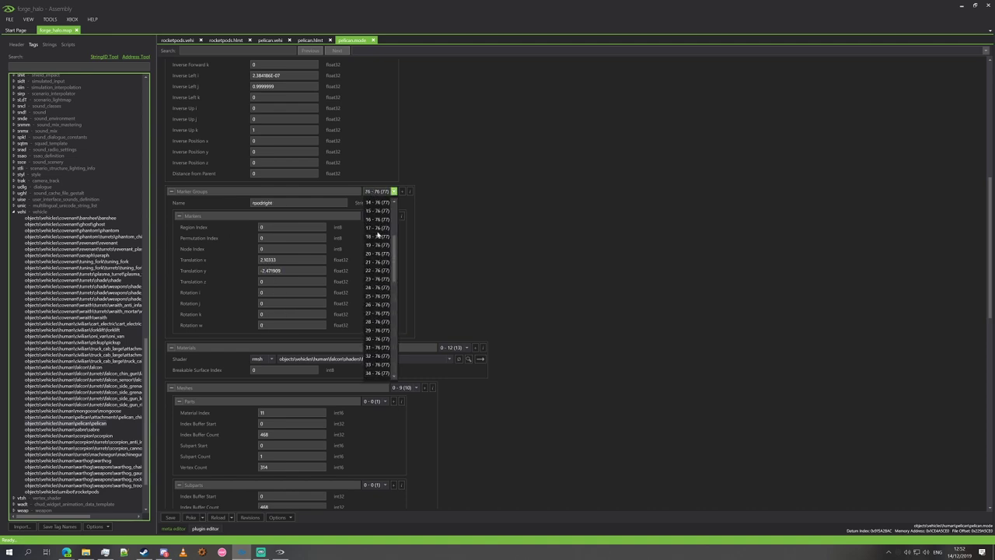
click(377, 279)
double_click(271, 281)
key(ctrl+c)
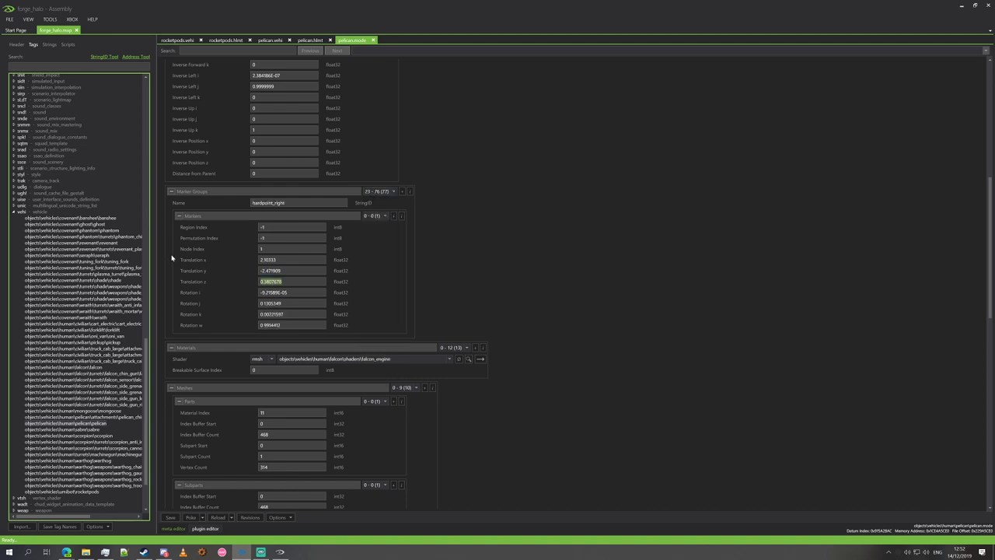
click(393, 191)
scroll(378, 318, down, 8)
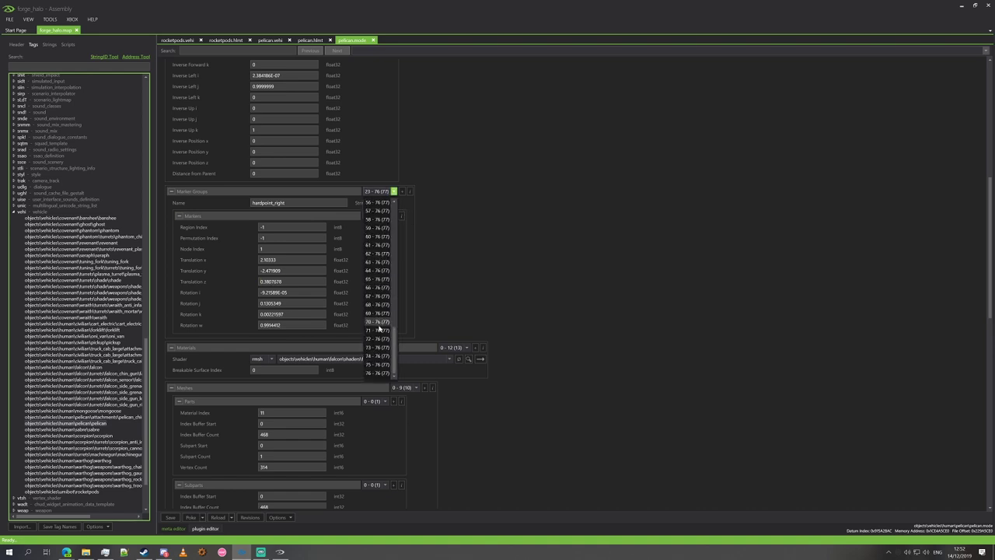
click(379, 373)
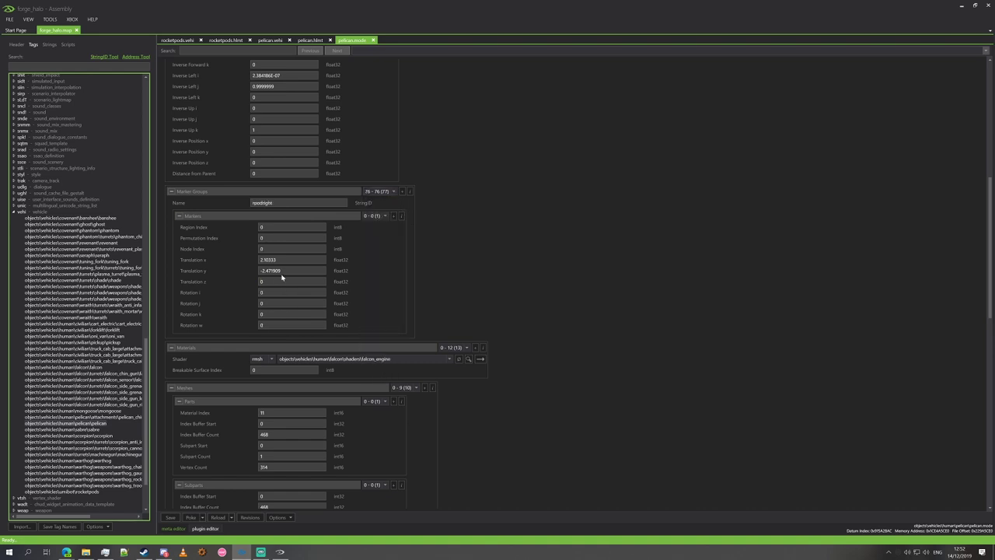
key(ctrl+v)
- Set the rpod markers' Region Index and Permutation Index to -1 and Node Index to 1, and save the render model tag
drag(293, 234, 251, 229)
drag(283, 238, 255, 240)
key(ctrl+v)
key(ctrl+a)
key(BackSpace)
click(381, 191)
click(377, 356)
click(169, 517)
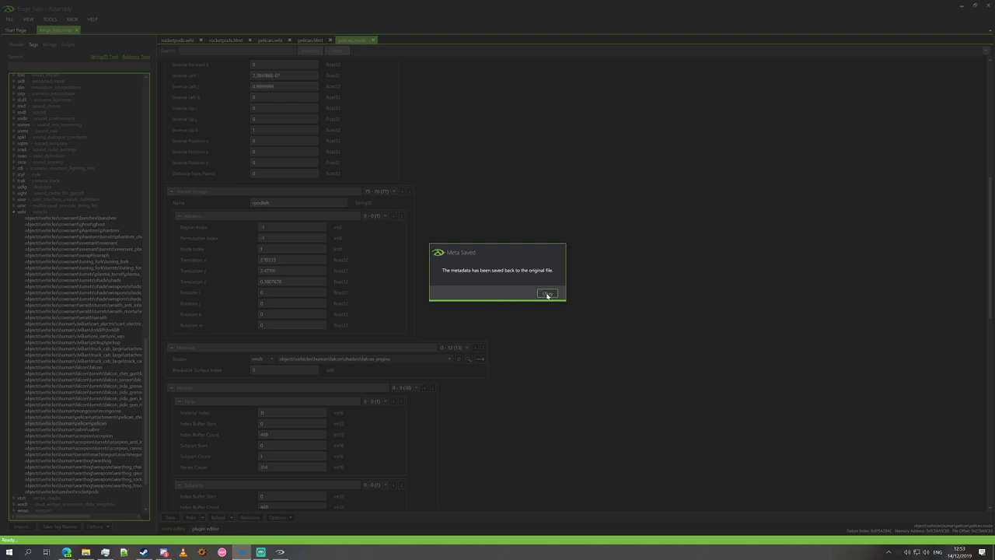
click(548, 294)
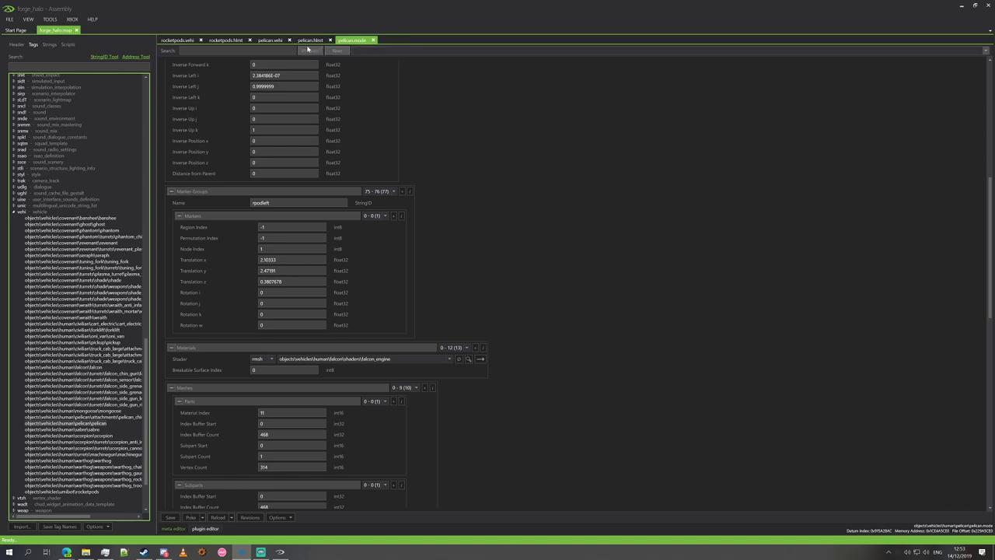
- In pelican.hlmt, resize the default variant's Objects block to four entries
click(311, 40)
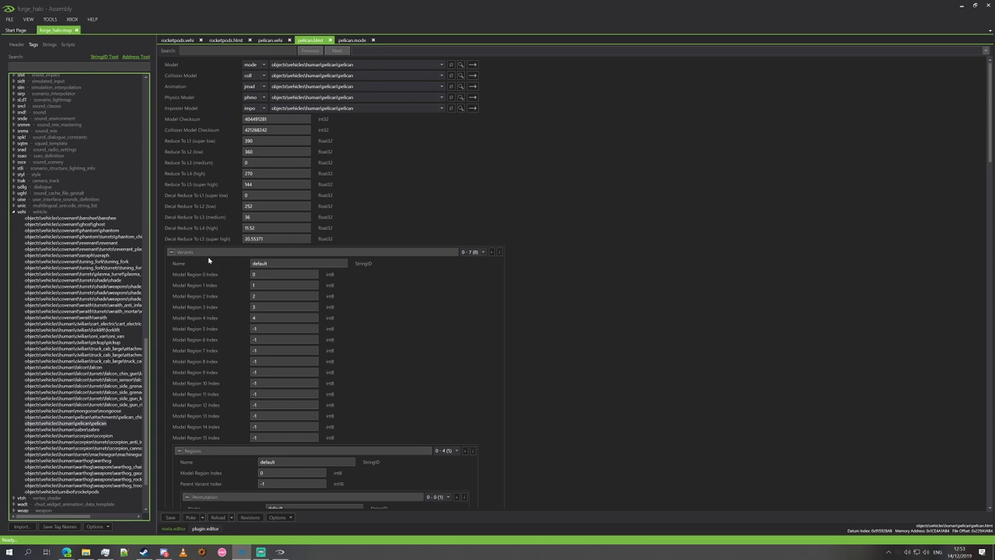
scroll(809, 264, down, 5)
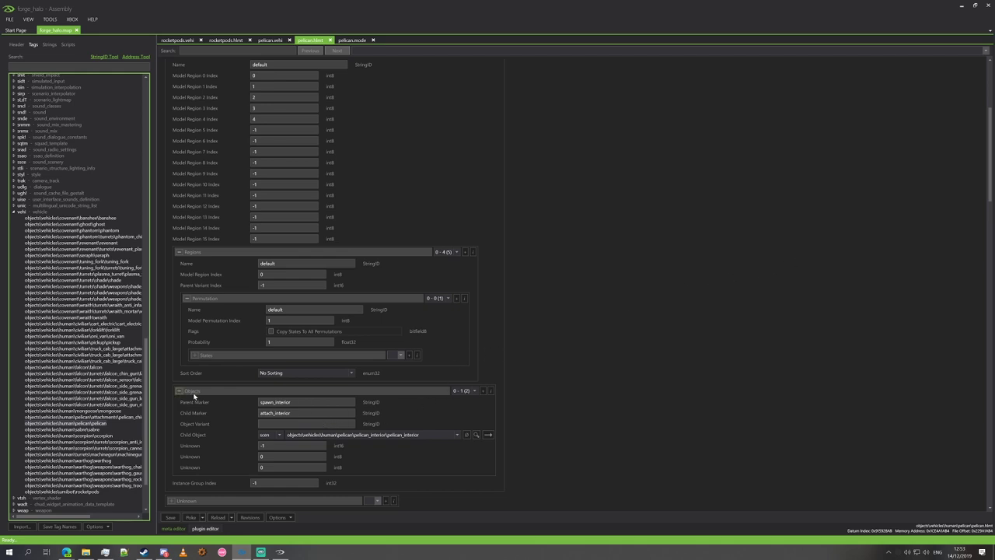
click(474, 391)
click(467, 410)
click(467, 395)
click(463, 401)
click(474, 390)
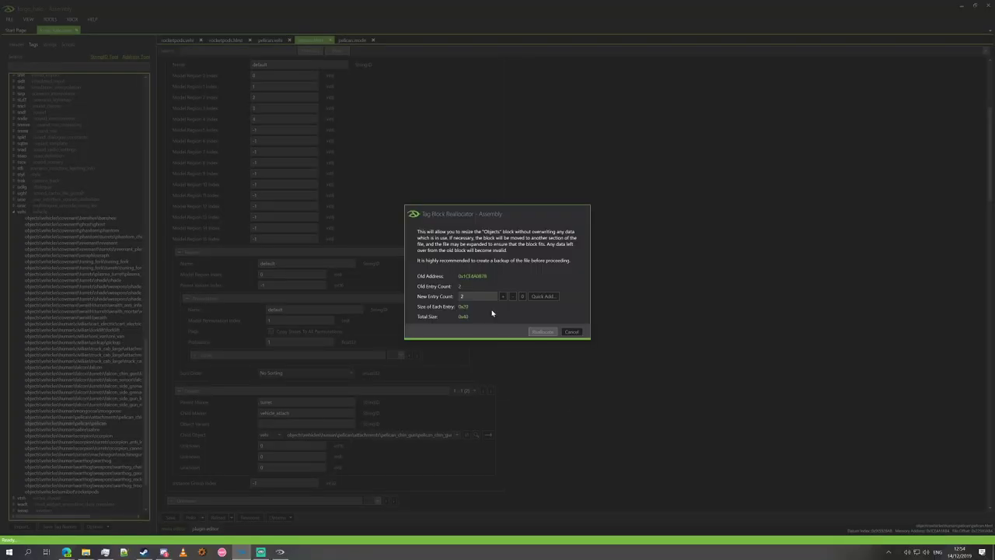
click(503, 296)
click(503, 296)
click(532, 332)
click(565, 295)
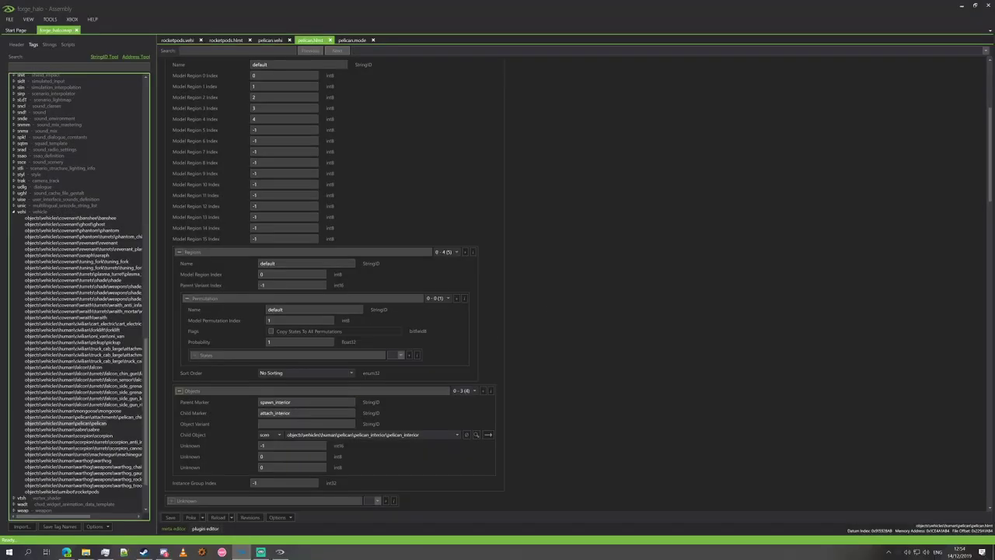
- In Objects entry 2, set the parent marker to rpodleft and the child object to the vehi tag objects\vehicles\umibot\rocketpods
click(467, 391)
click(469, 419)
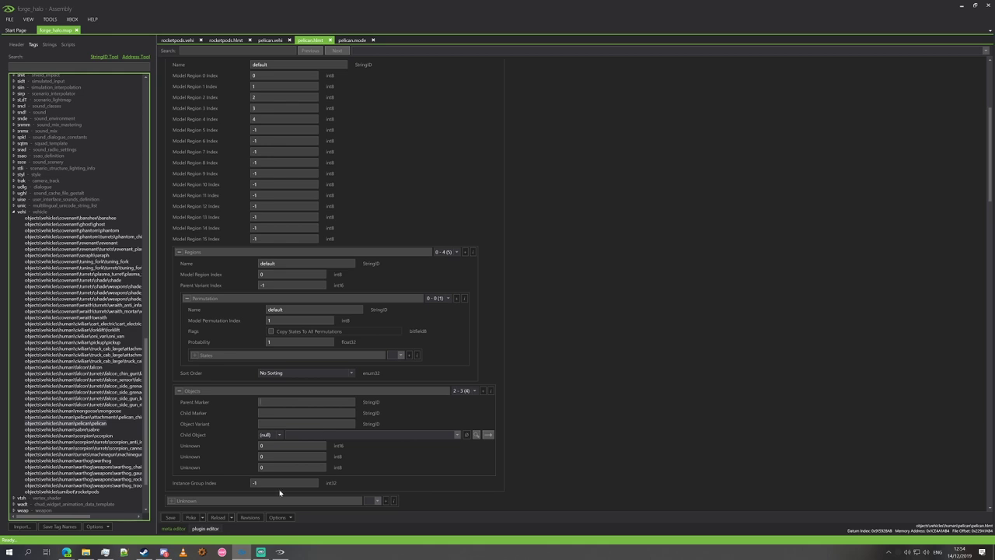
text(rpod)
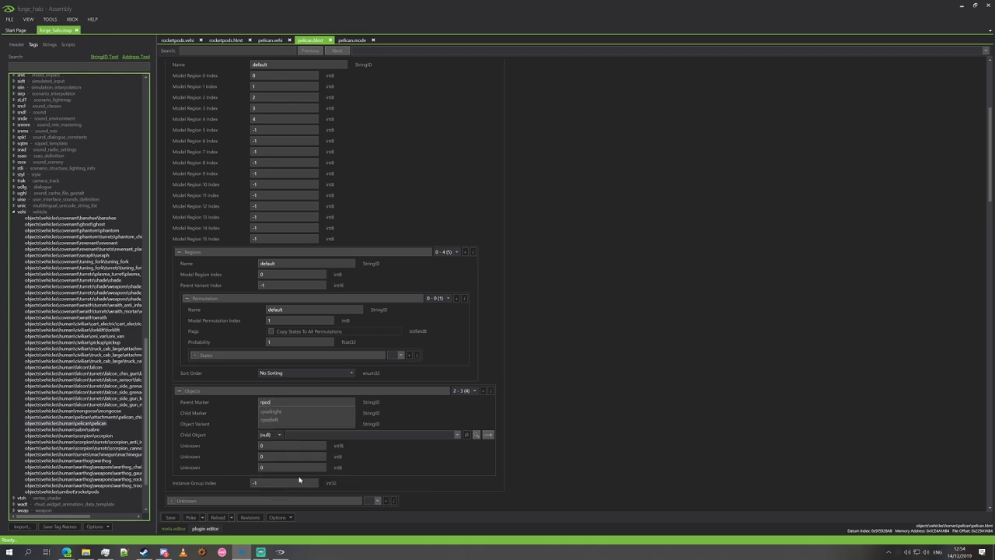
click(270, 419)
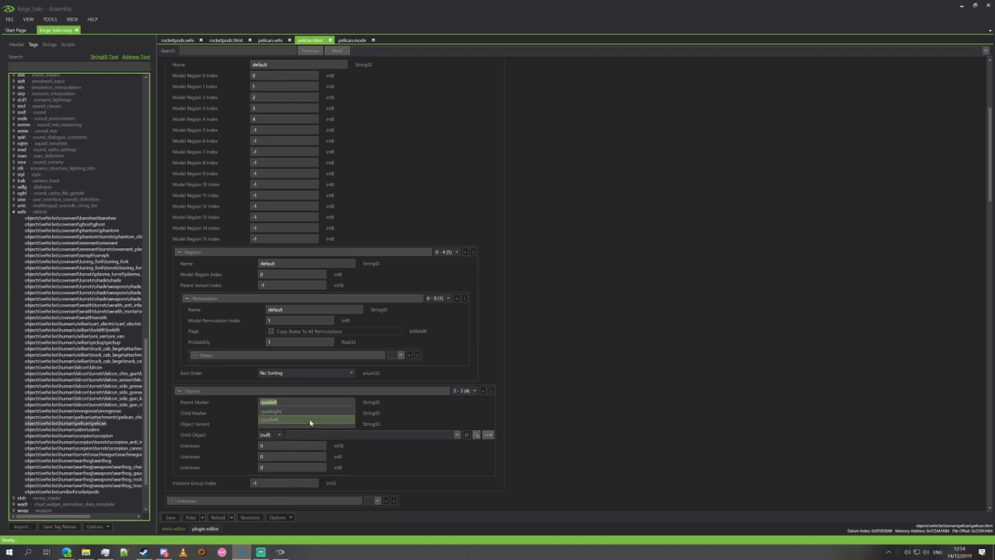
click(270, 435)
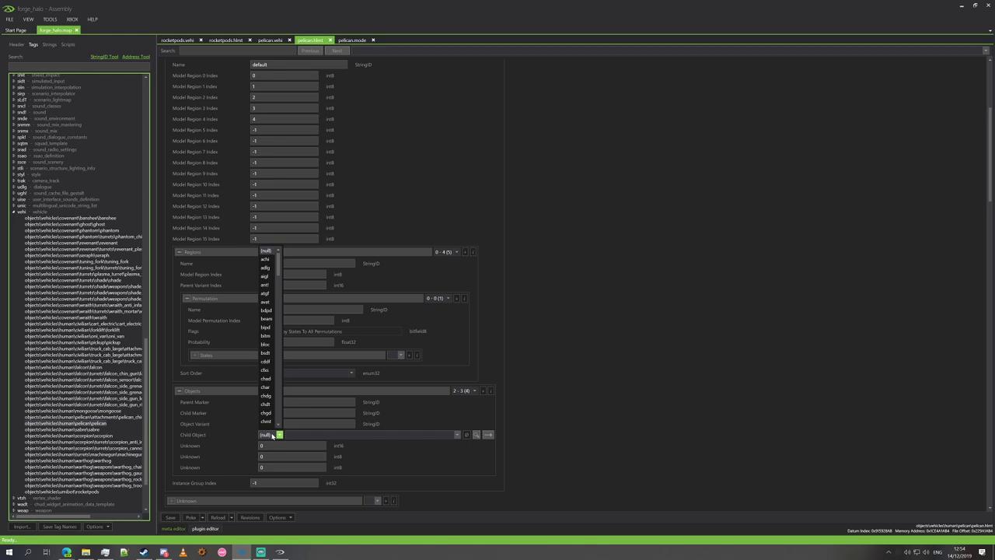
scroll(260, 404, down, 15)
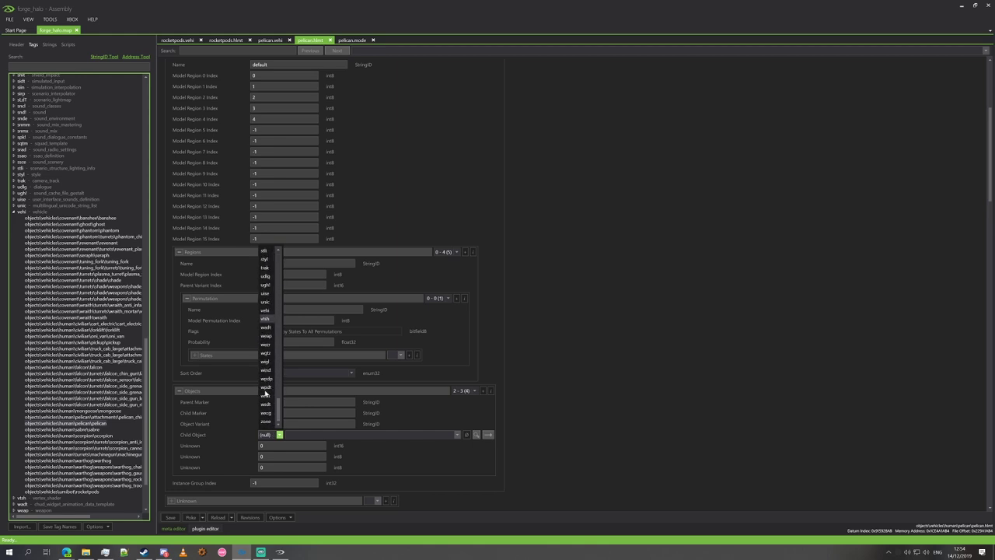
click(265, 310)
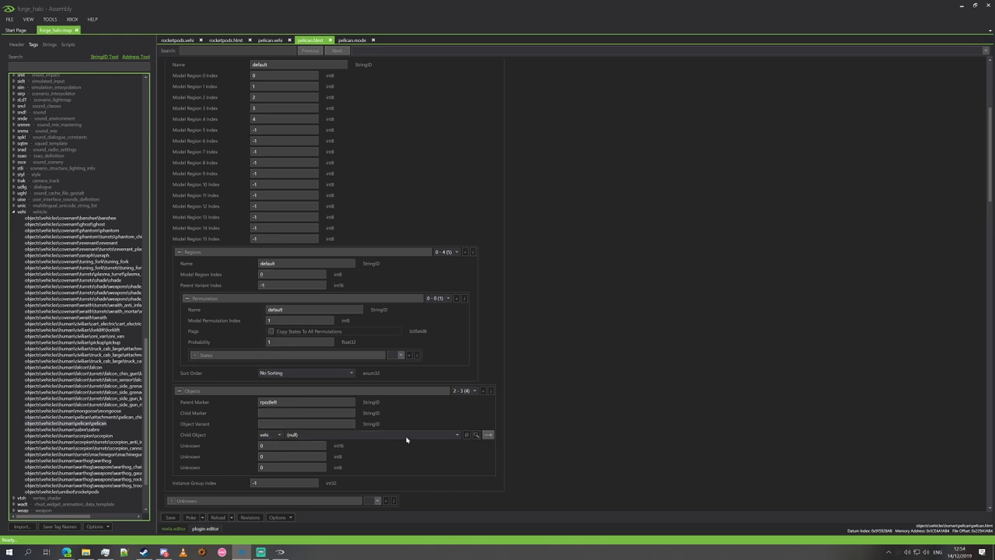
click(414, 434)
scroll(408, 423, down, 8)
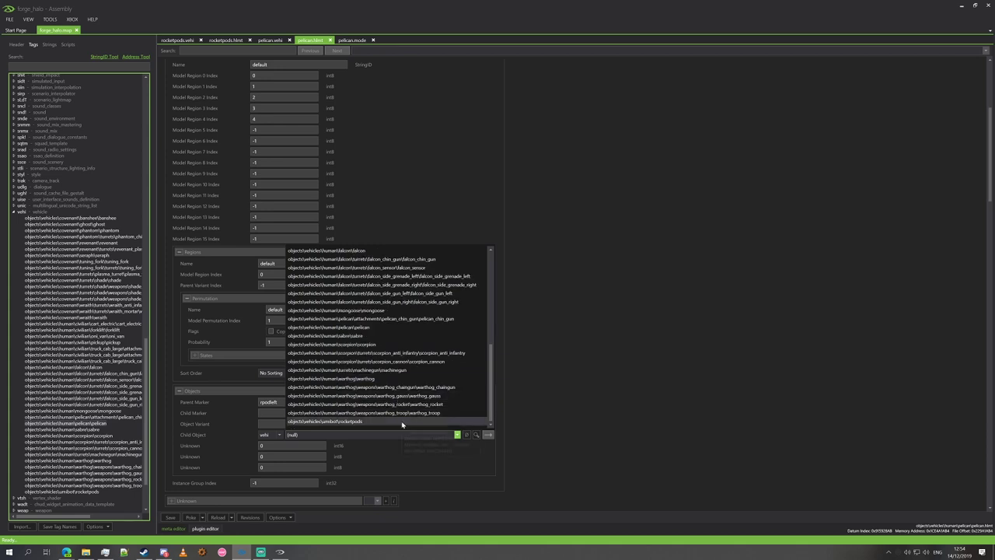
click(402, 424)
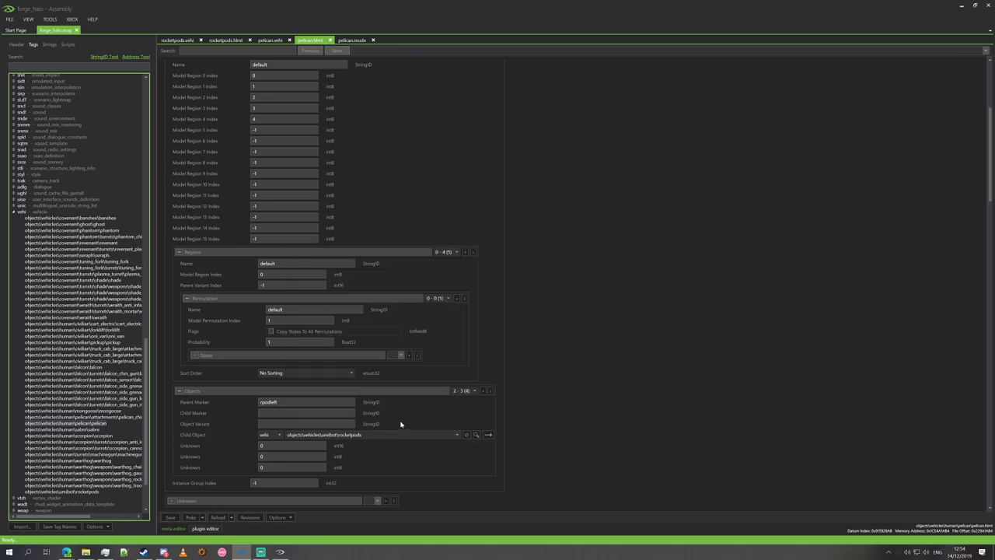
- In Objects entry 3, set parent marker rpodright and vehi child object objects\vehicles\umibot\rocketpods, and save the tag
click(468, 391)
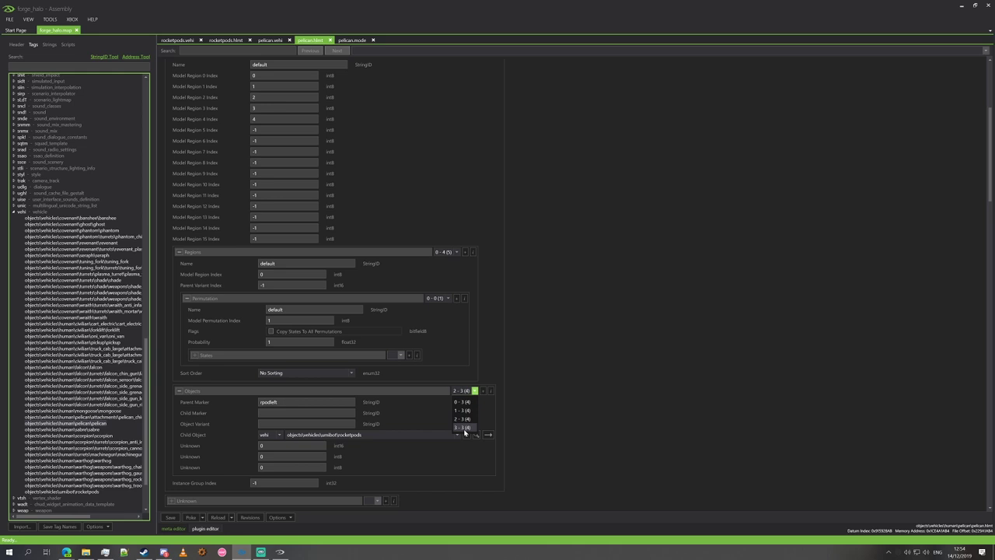
click(464, 428)
text(rpodright)
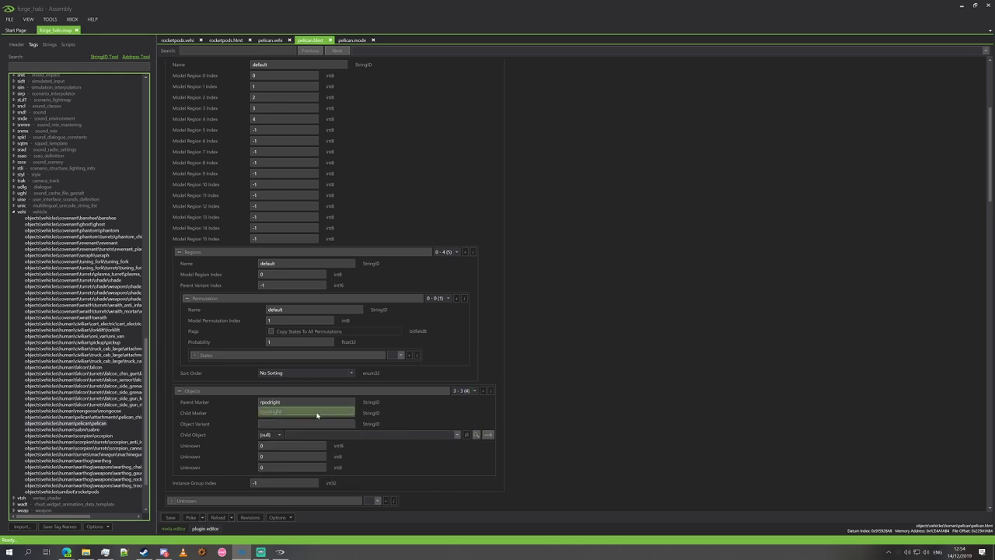
click(280, 435)
scroll(269, 399, down, 10)
scroll(268, 395, down, 3)
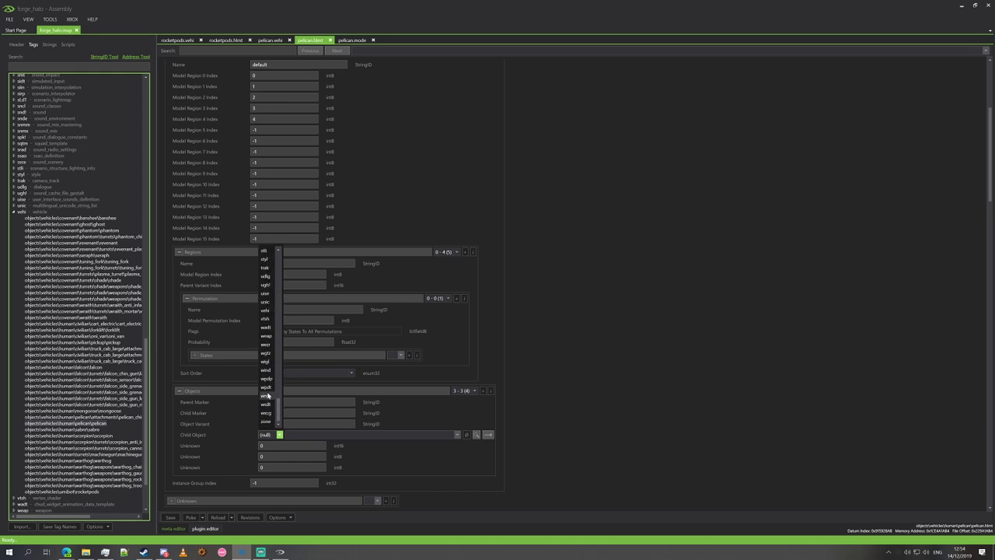
click(265, 310)
click(358, 434)
scroll(365, 420, down, 5)
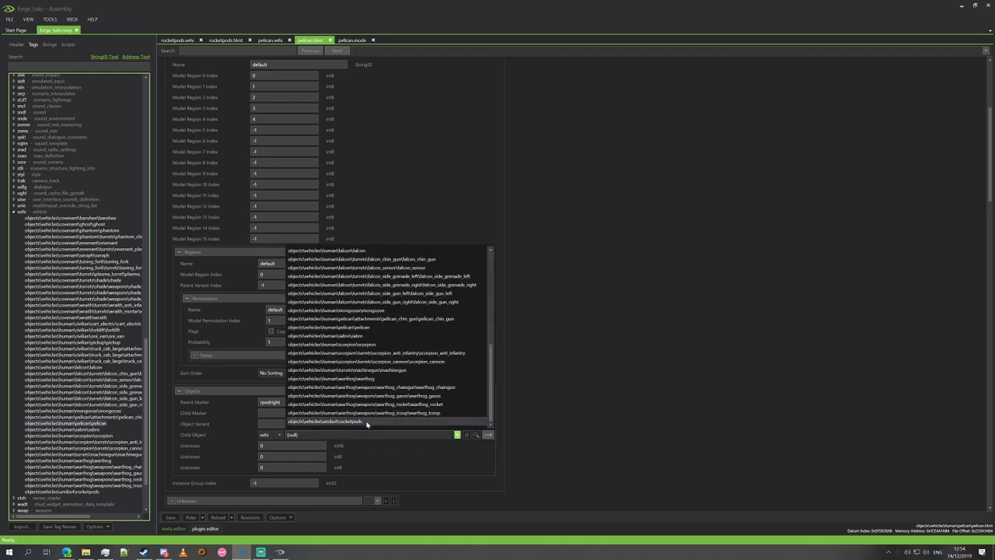
click(367, 422)
click(171, 517)
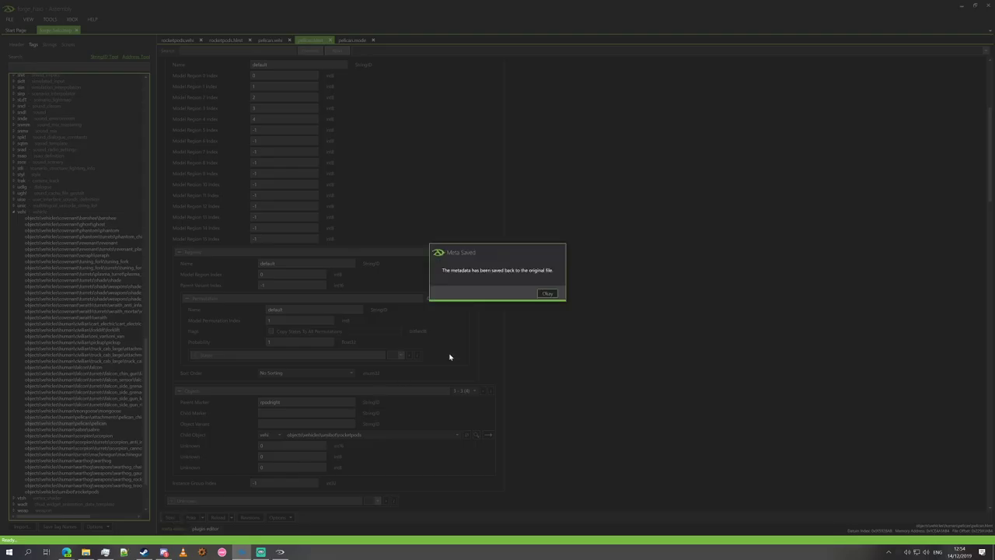
click(547, 293)
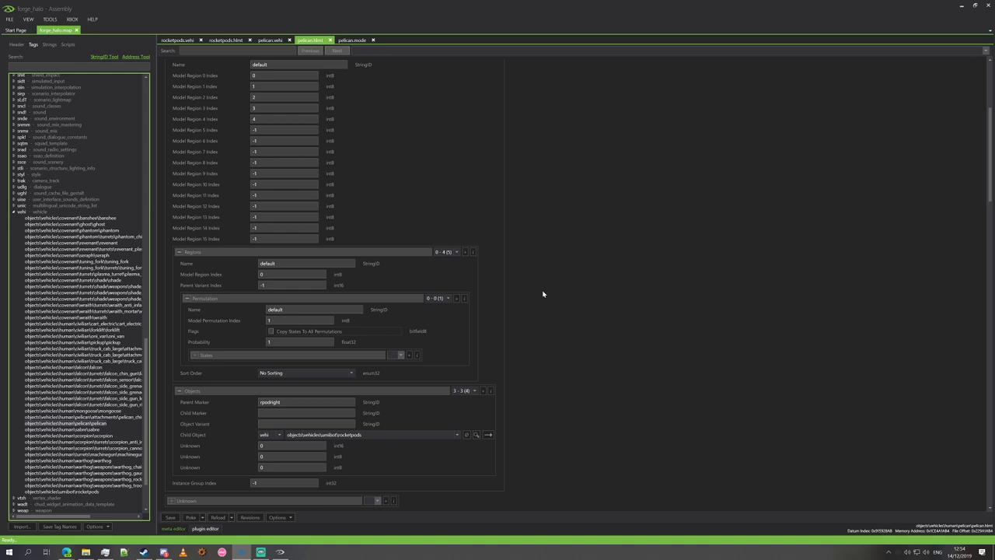
- Switch to Halo: The Master Chief Collection and start a Reach session on Forge World with the Forge game type
click(281, 552)
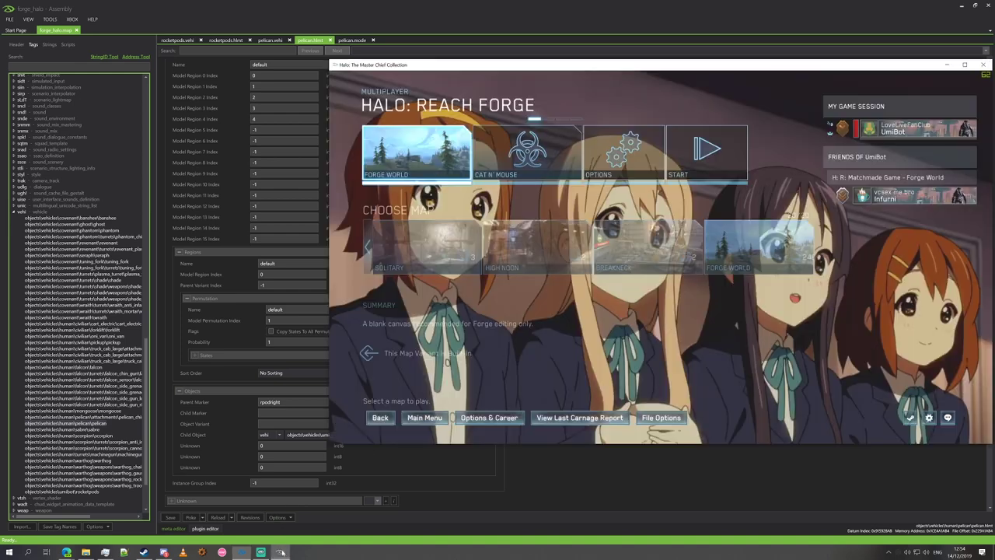
key(Right)
key(Right)
key(Left)
key(Down)
key(Right)
key(Return)
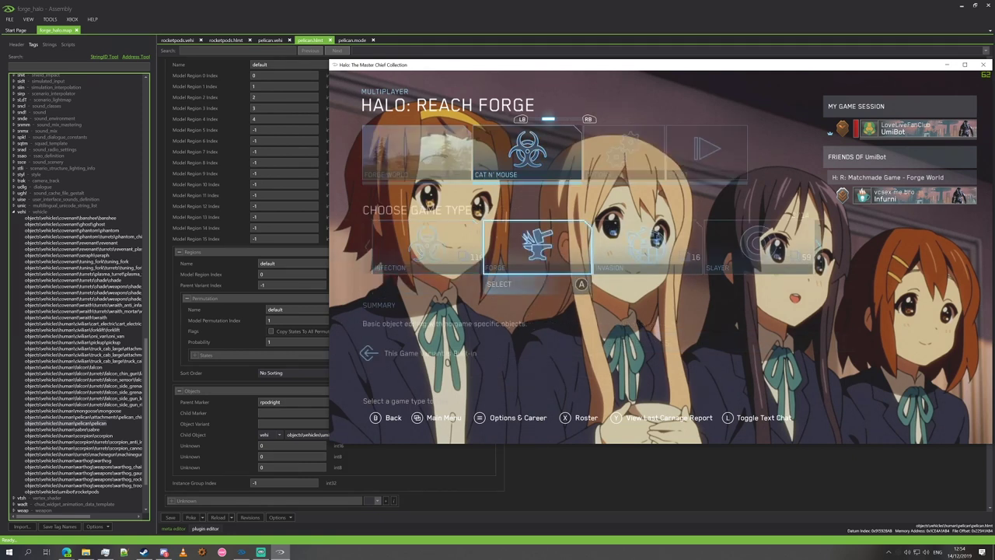
key(Return)
key(Return)
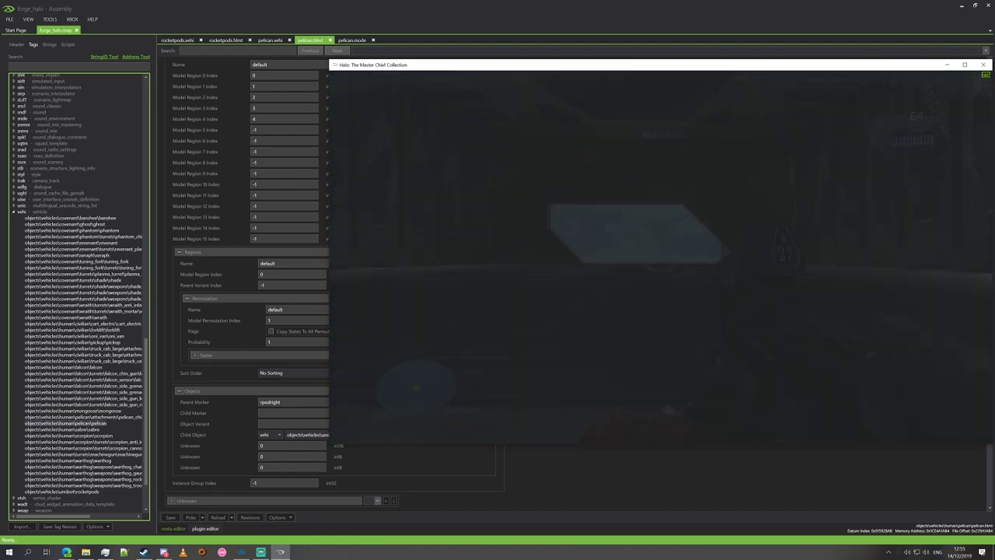
- Test the rocket pods mounted on the Pelican's wing in the Quarry and board the Pelican
key(w)
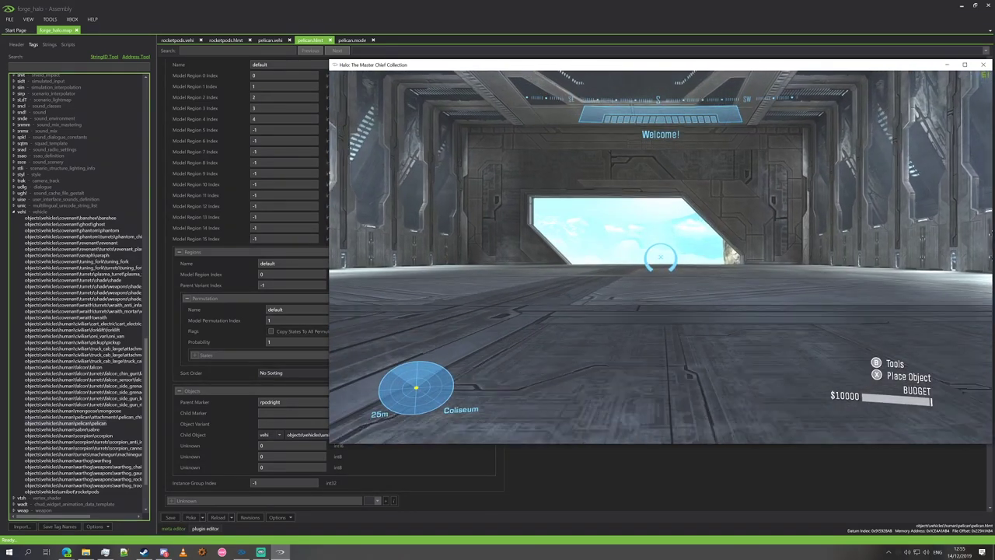
key(w)
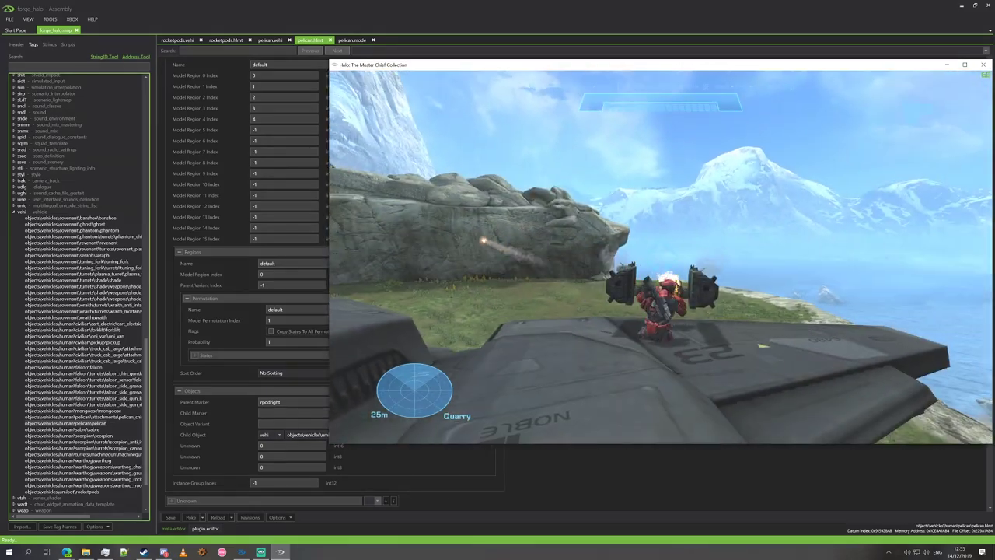
key(e)
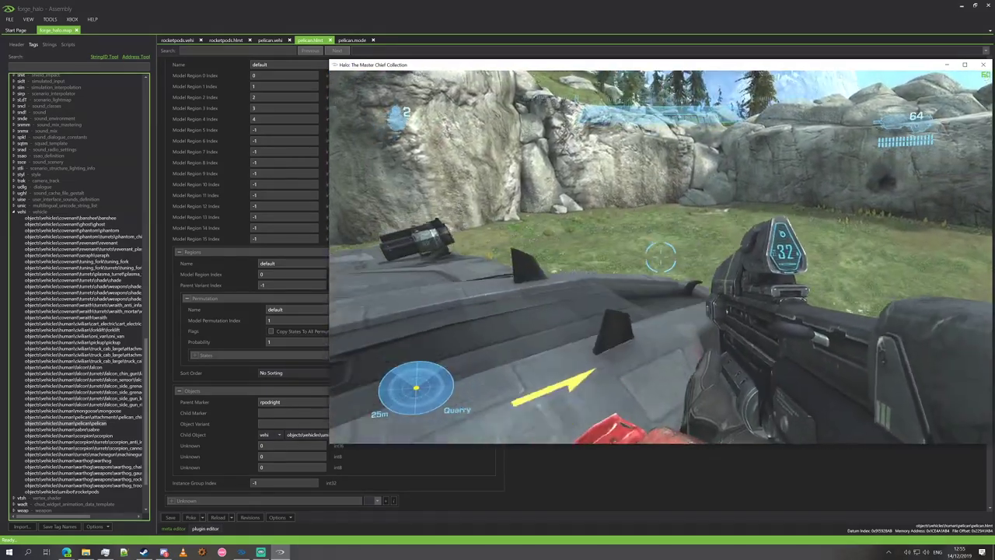
key(w)
key(e)
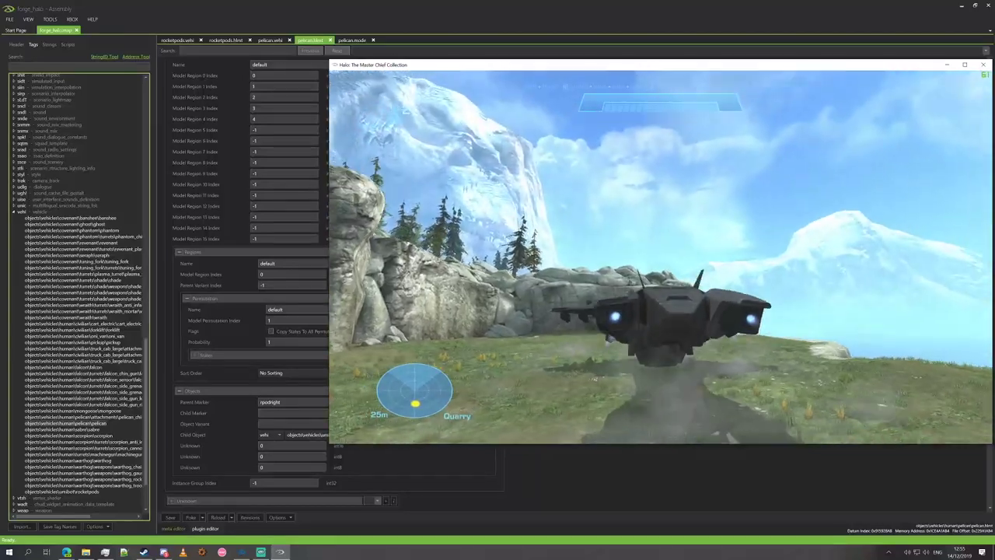
- Leave the Pelican for the Forge editor view and inspect the rocket pods on its wings
key(Up)
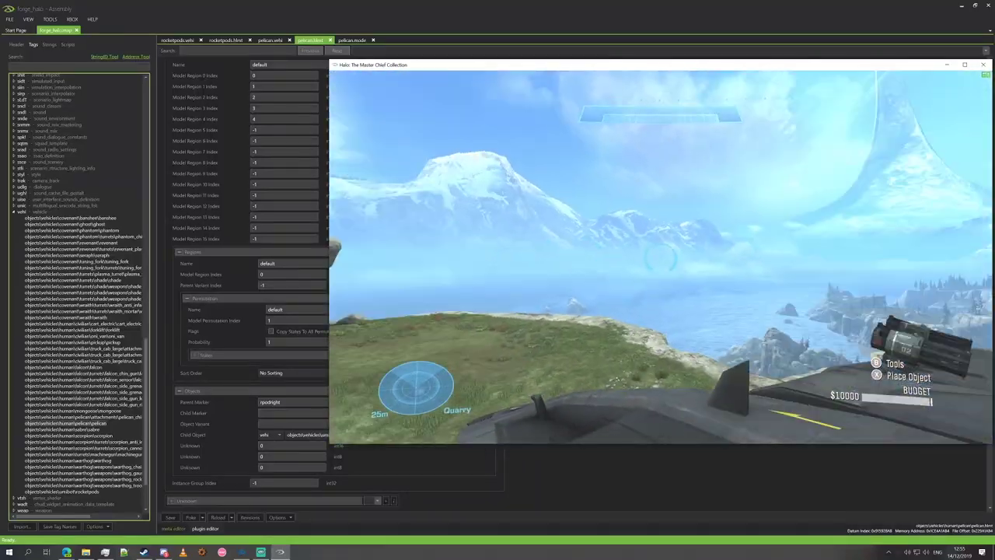
key(s)
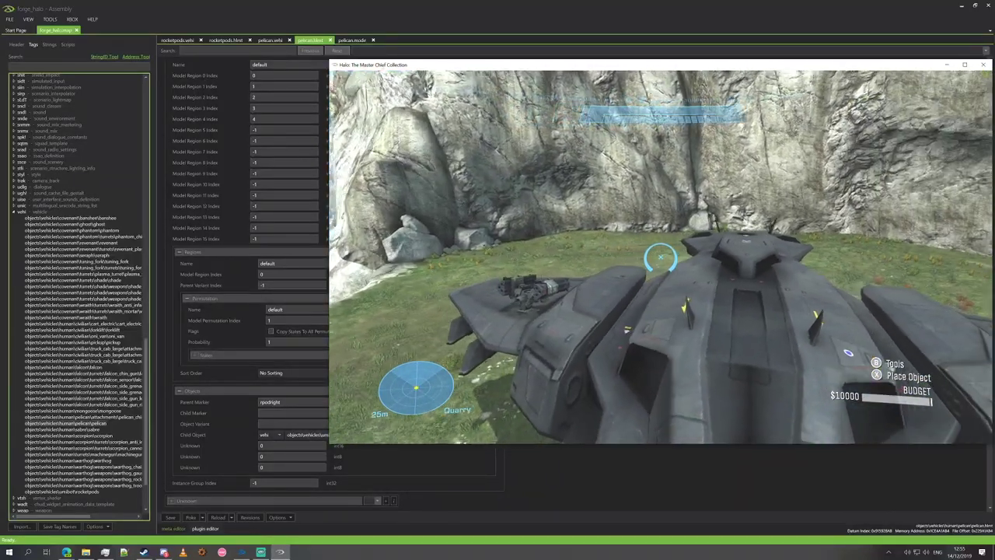
key(a)
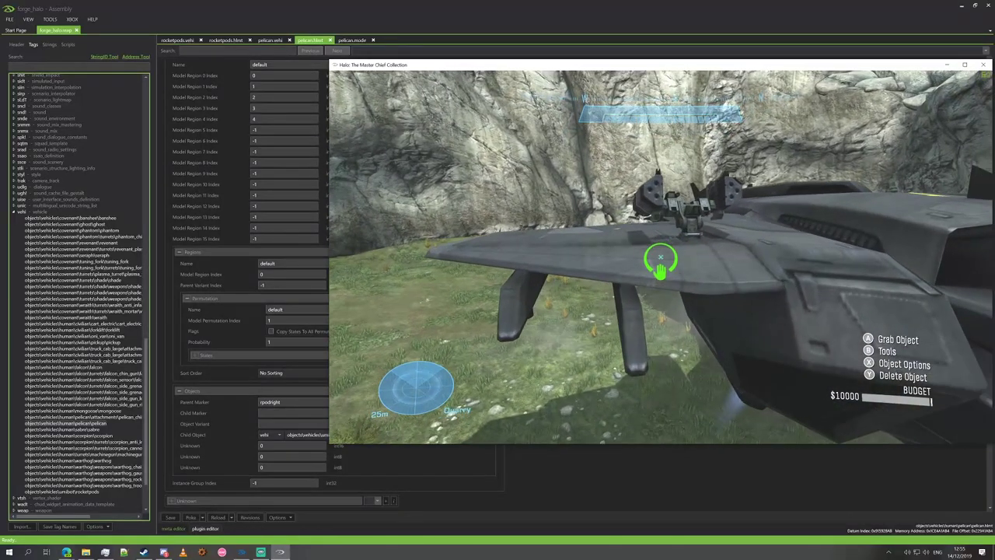
- Tile the Assembly window to half of the screen and reposition the Halo game window beside it
key(alt+Tab)
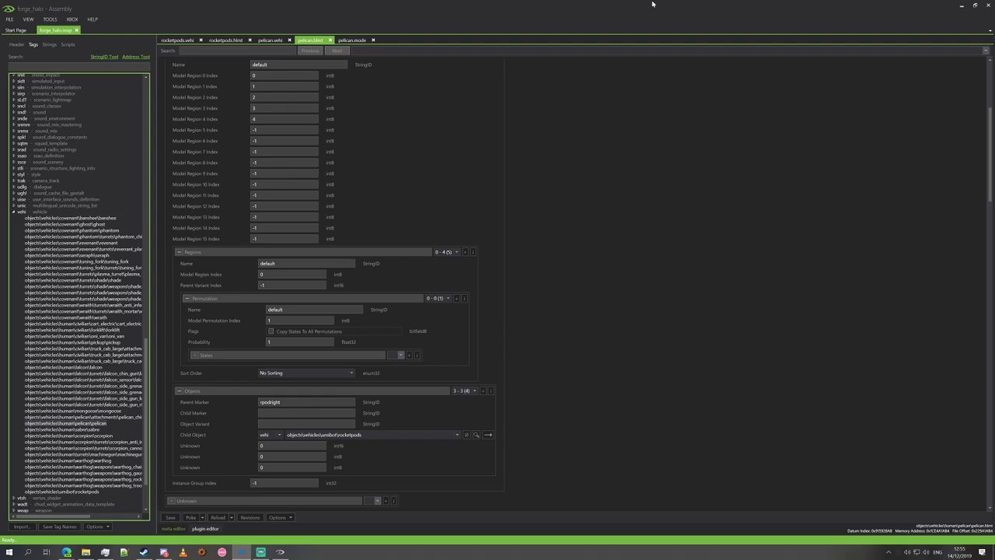
drag(653, 5, 1, 166)
click(671, 100)
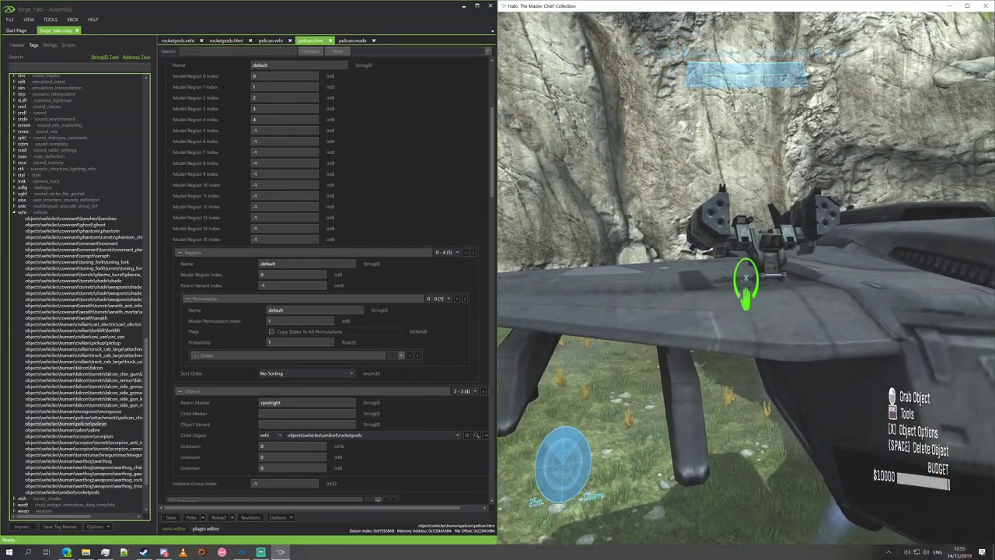
key(alt+Tab)
drag(739, 8, 566, 88)
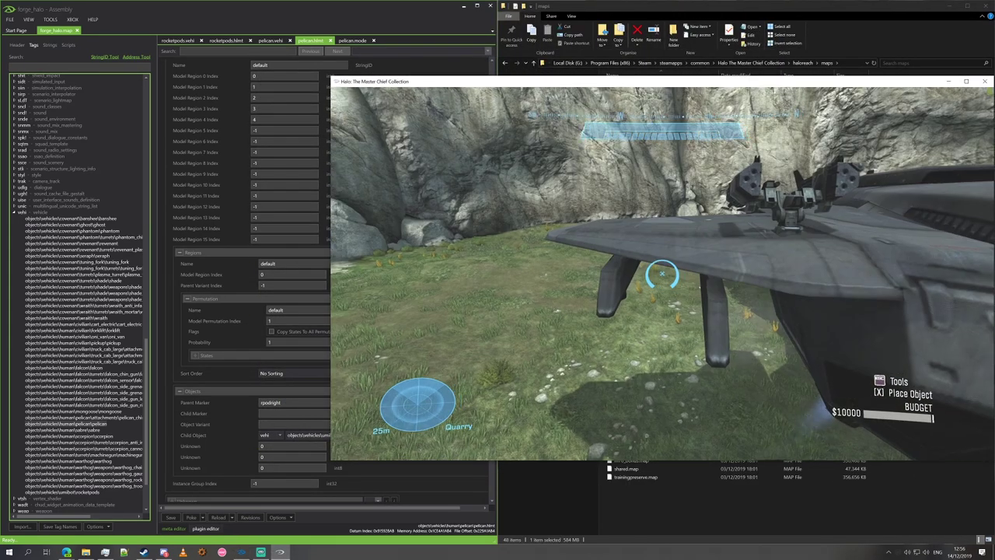
- In pelican.mode, show the rpodright marker group (entry 76) and check the rocket pod's placement on the wing in the game
key(alt+Tab)
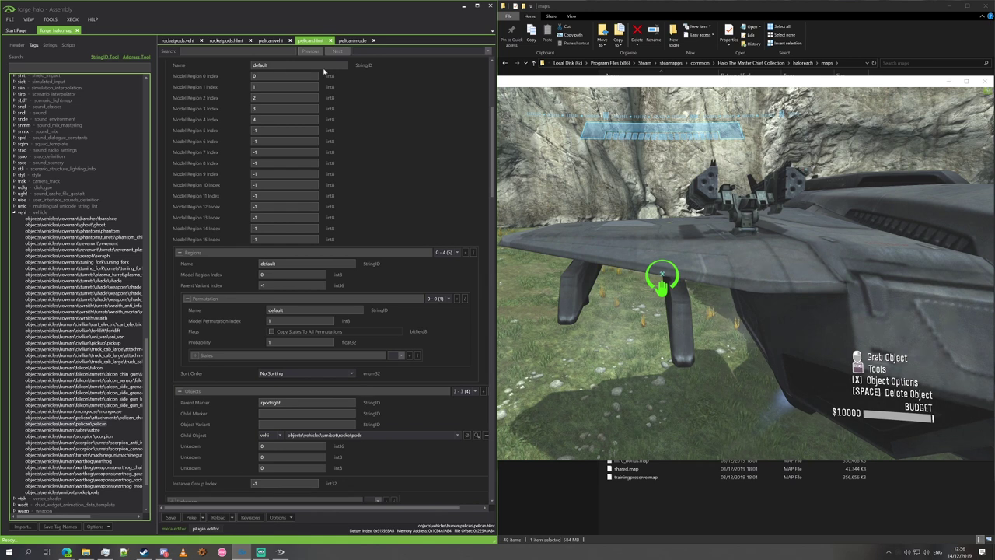
click(350, 40)
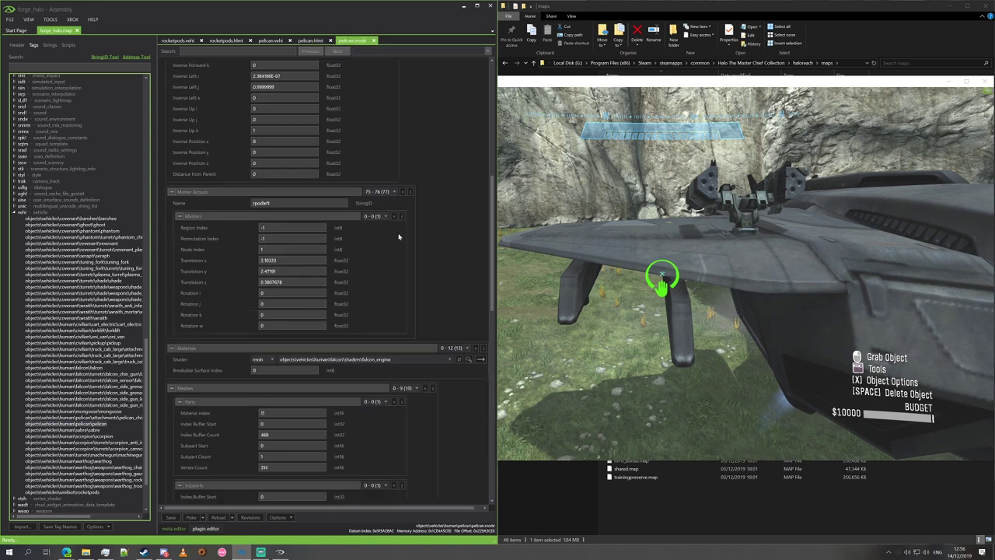
click(394, 191)
click(379, 373)
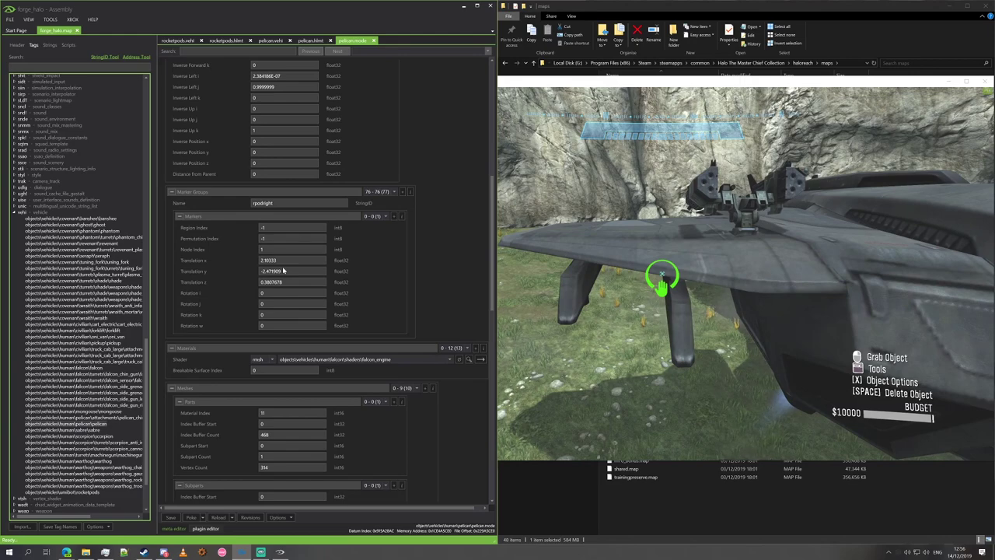
click(655, 377)
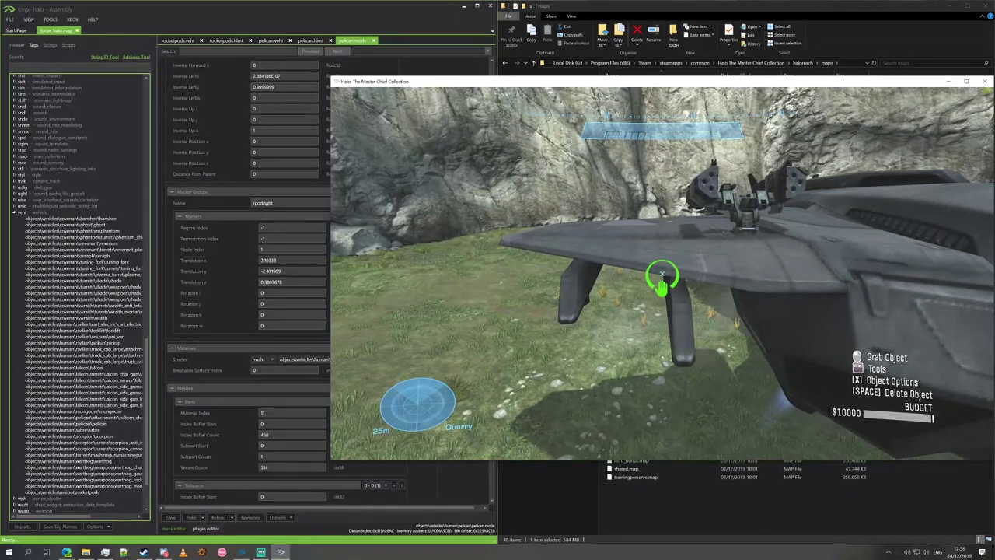
click(661, 278)
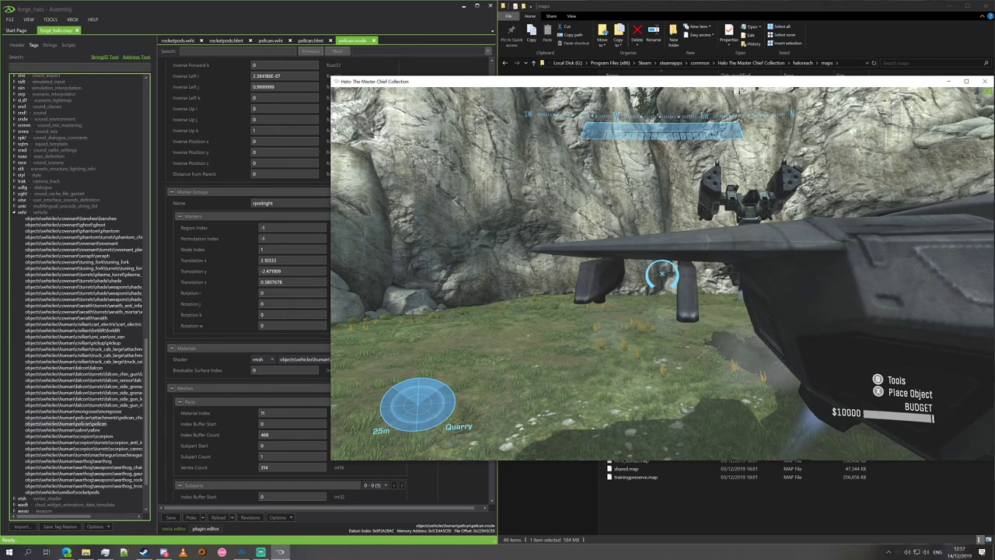
- Set the rpodright marker's Translation y to -2.88 and poke the change to the running game
click(269, 280)
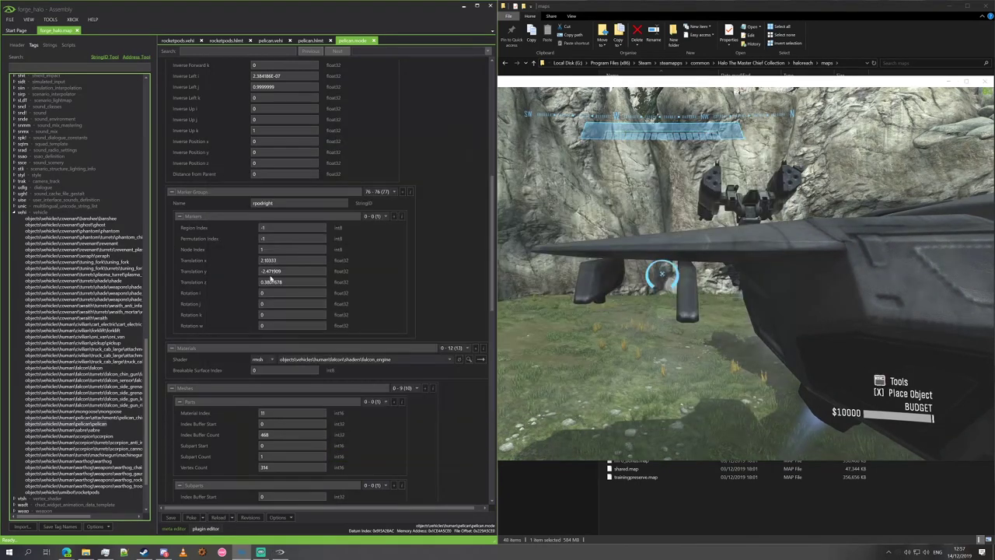
drag(297, 268, 232, 270)
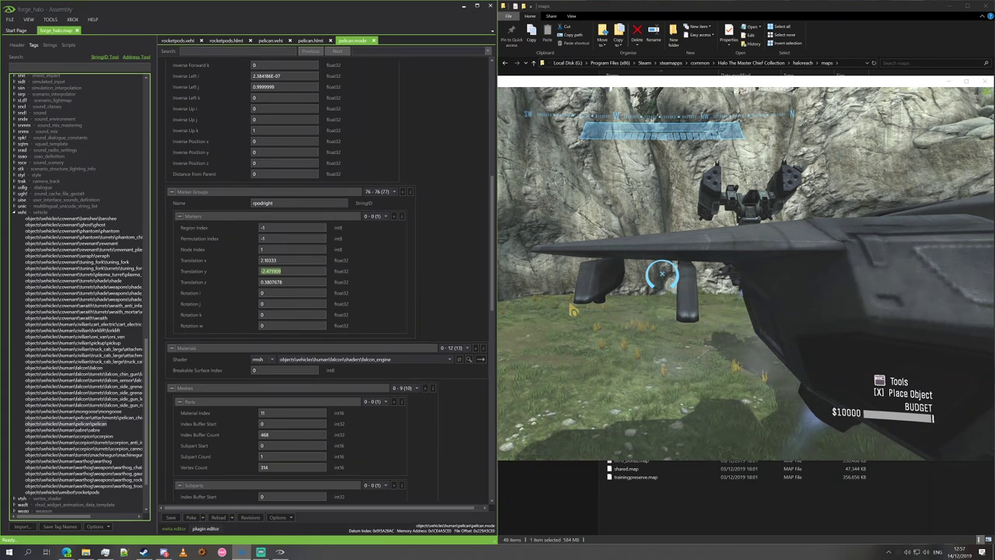
click(723, 268)
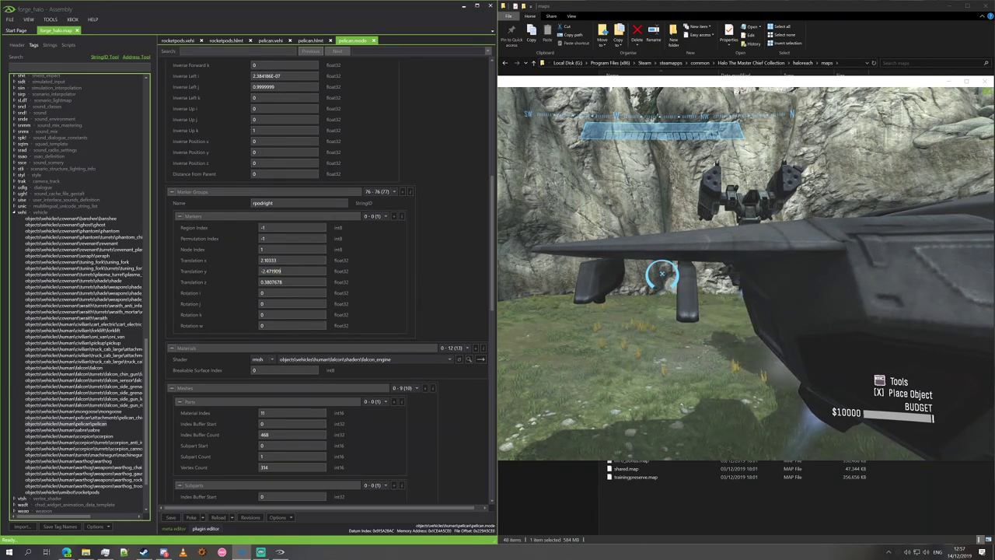
key(BackSpace)
key(BackSpace)
key(BackSpace)
key(BackSpace)
key(BackSpace)
text(.88)
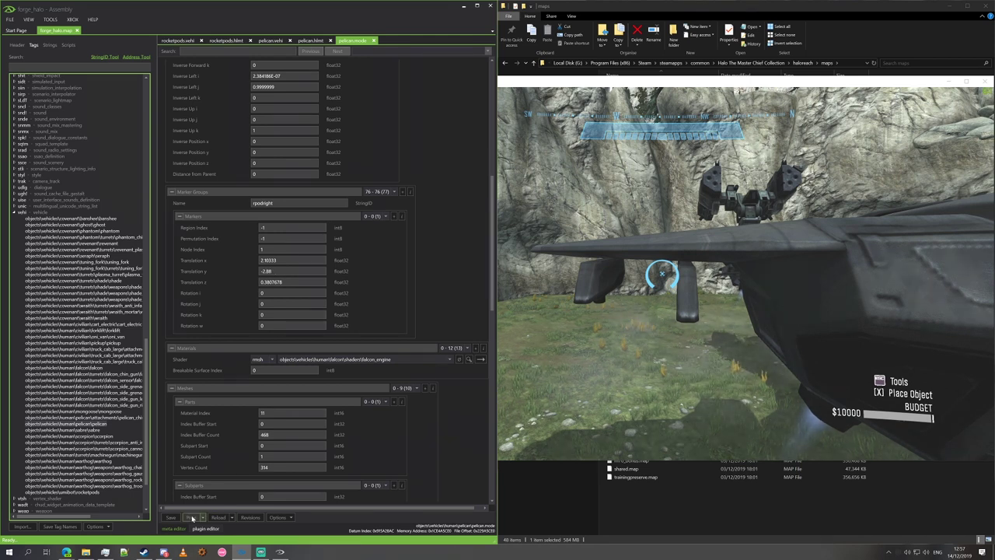
click(191, 517)
- Delete the existing Pelican in Forge and place a new one in the Quarry
key(w)
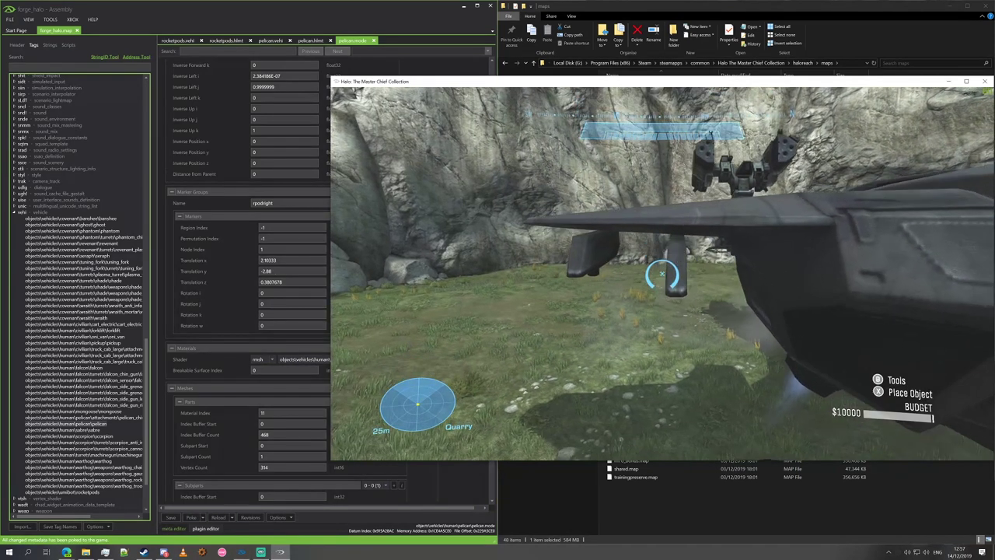
key(y)
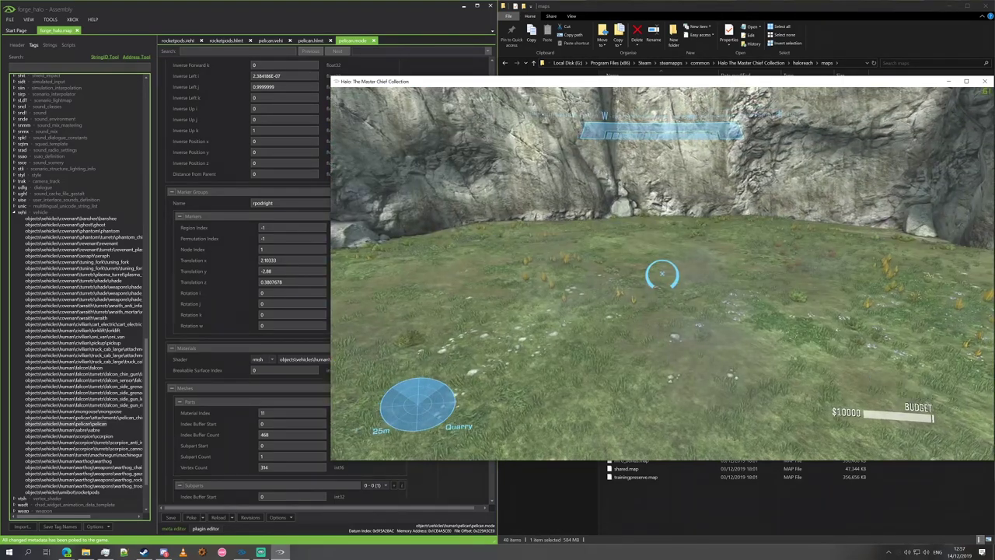
key(x)
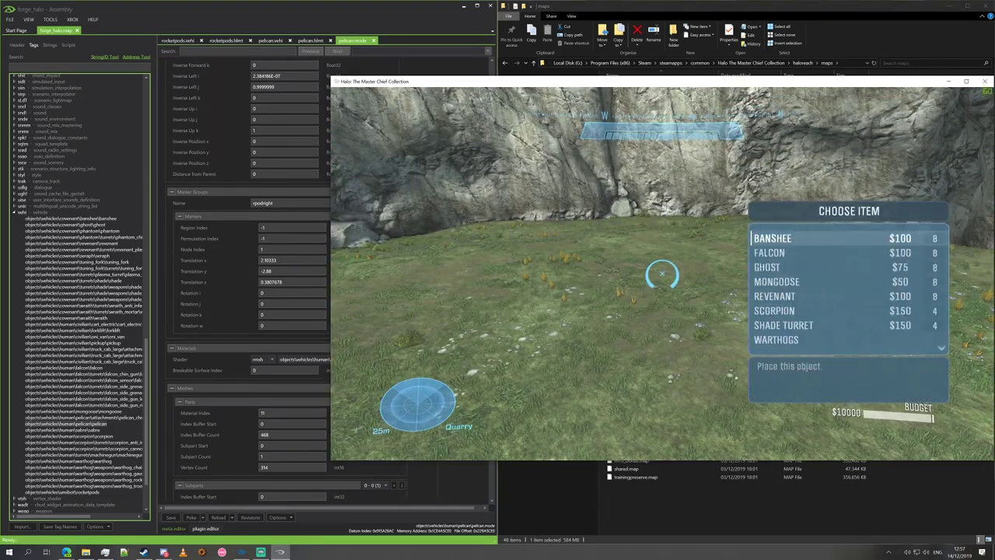
key(a)
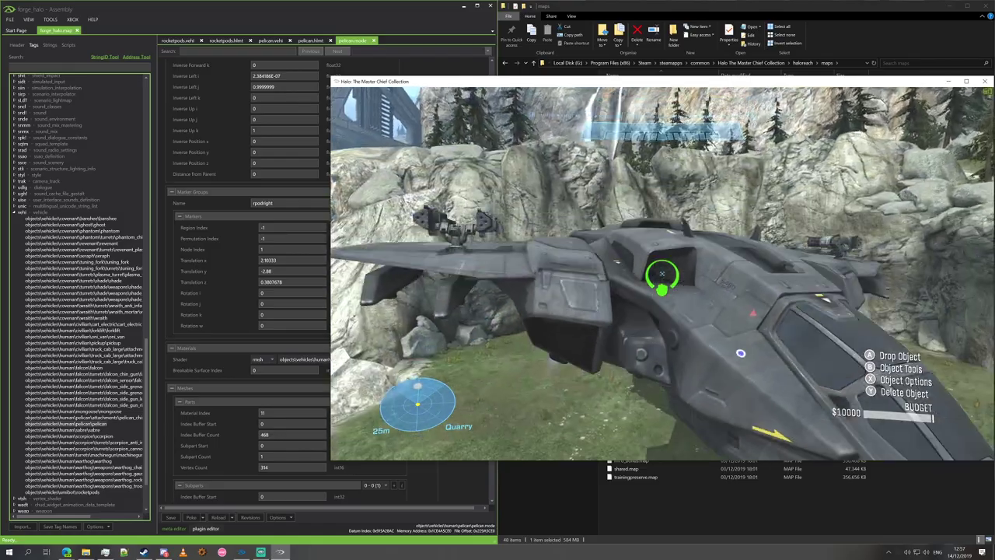
key(a)
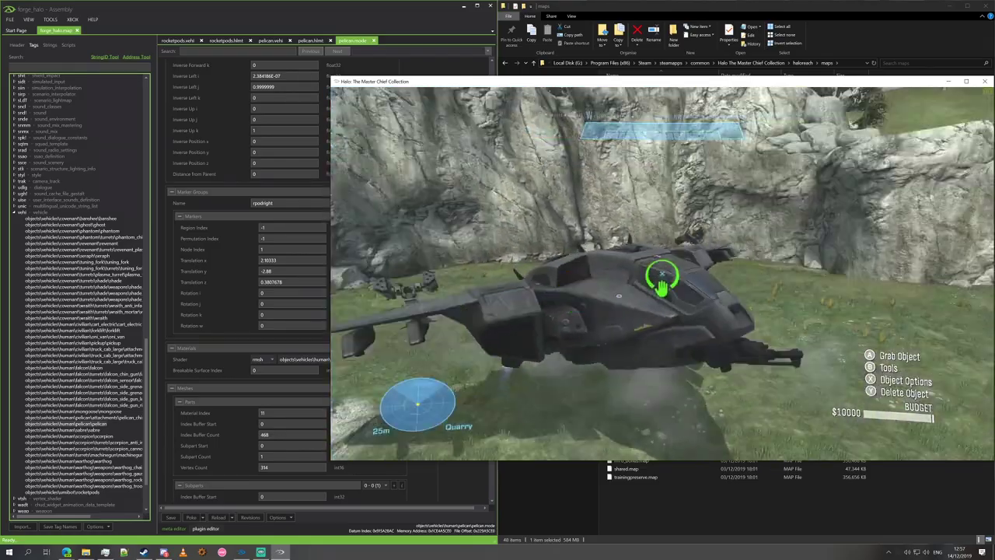
- Examine the rocket pods on both wings of the new Pelican from several angles, comparing their distance from the body
key(a)
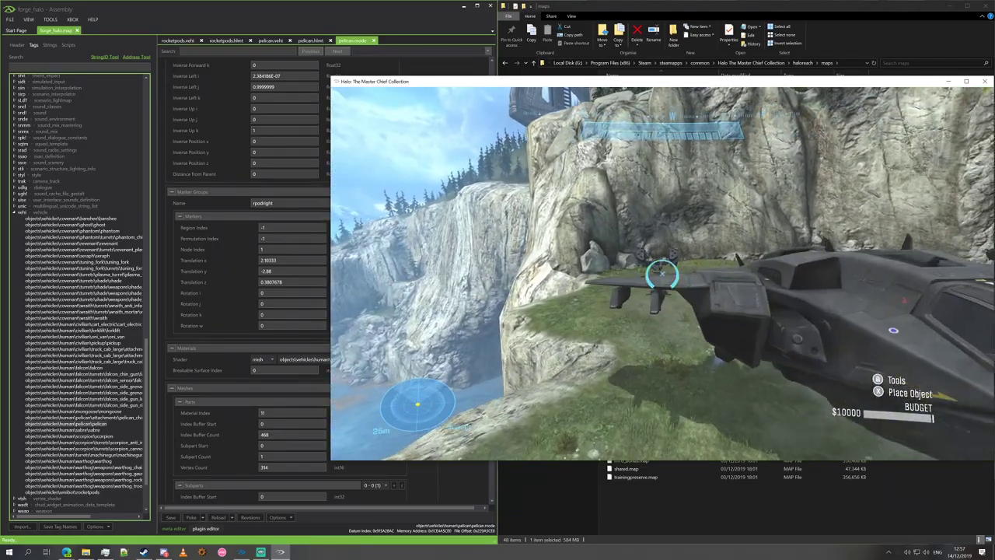
key(w)
key(w)
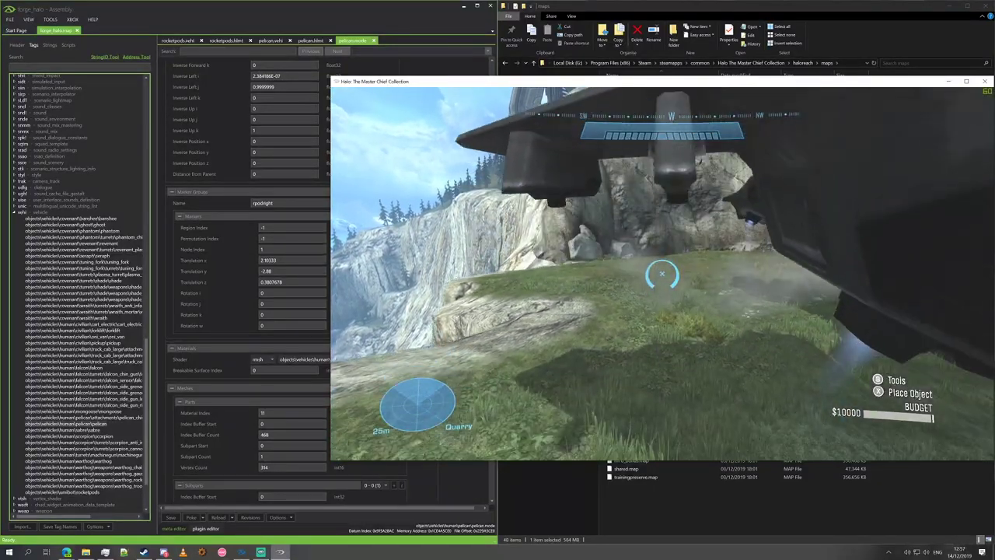
key(w)
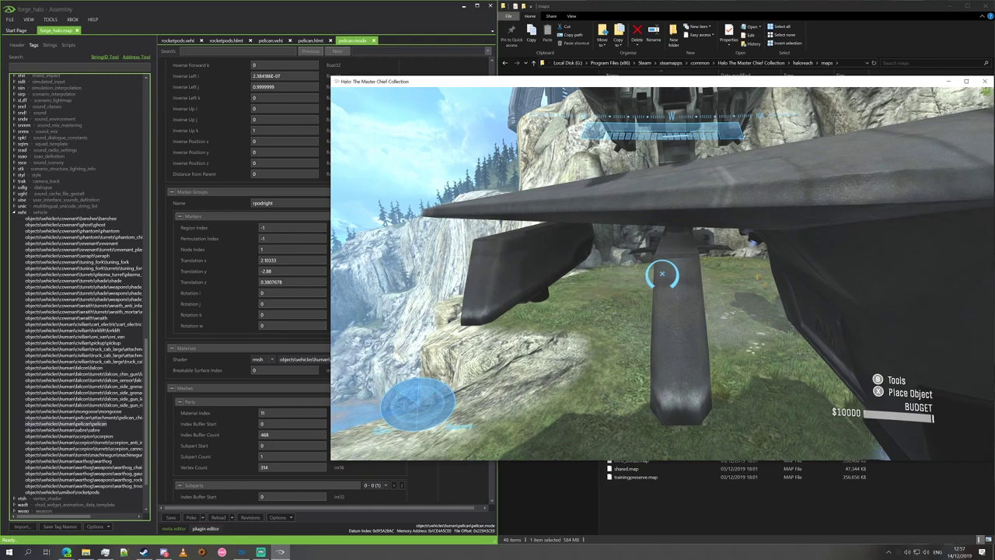
key(space)
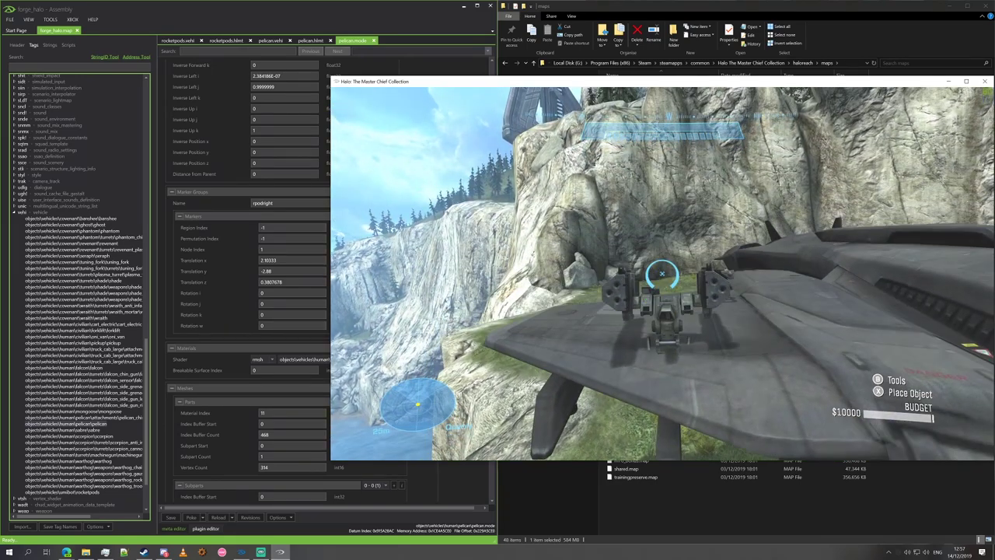
key(ctrl)
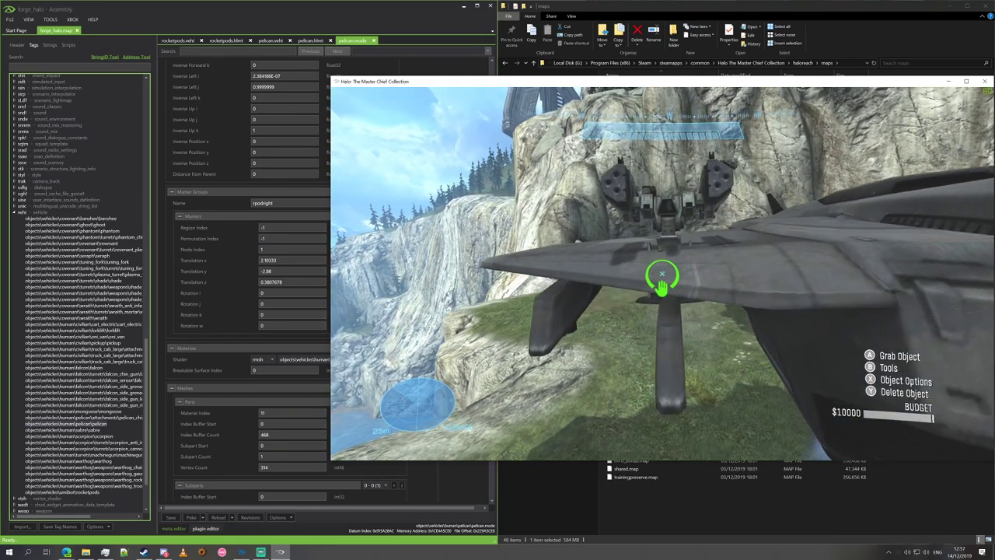
key(w)
key(d)
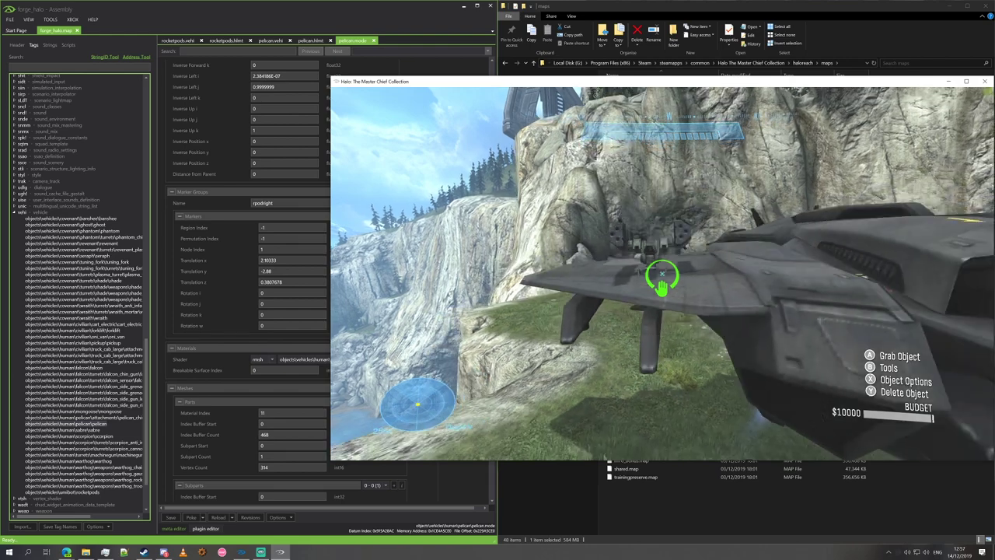
key(s)
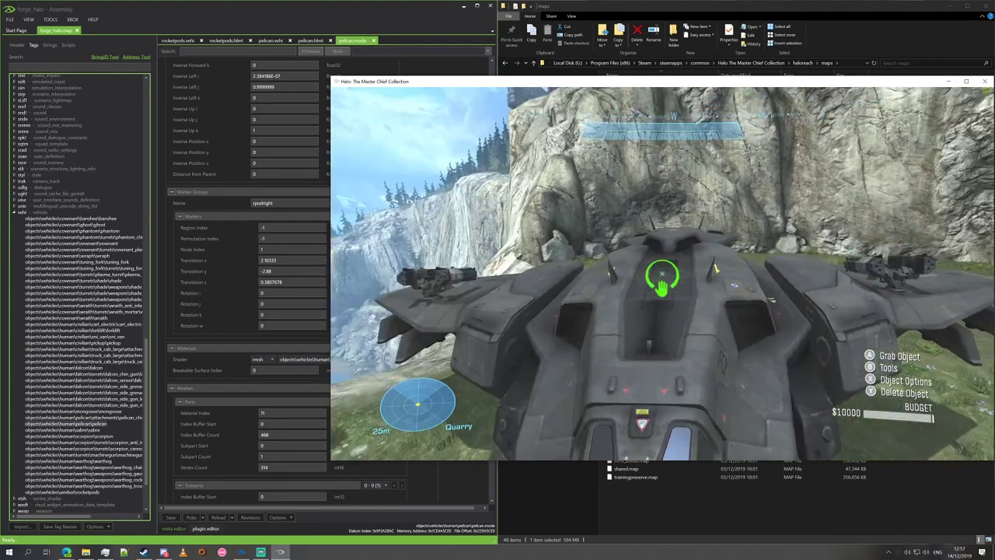
key(d)
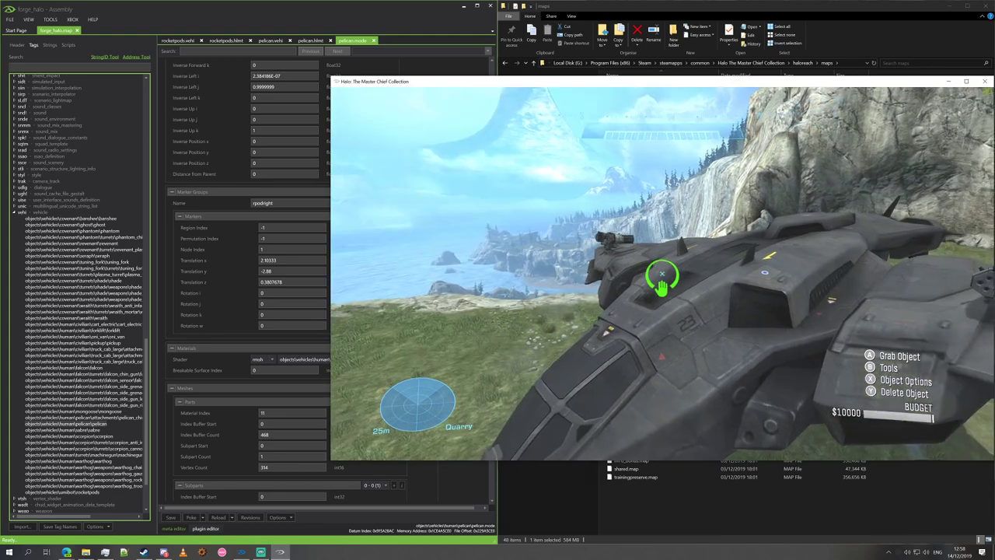
key(d)
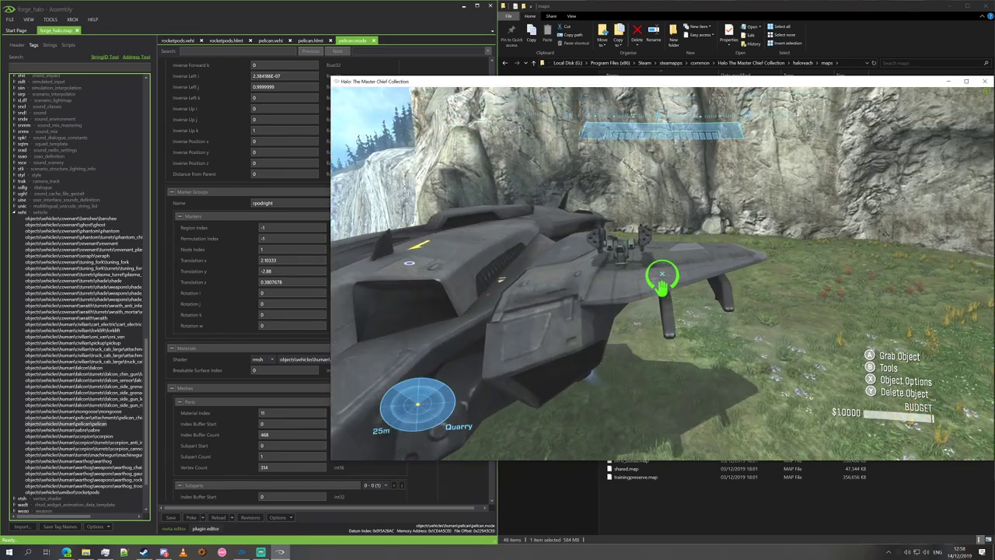
- Set the Translation y of the rpodleft marker (entry 75) to 2.88 and poke the change to the game
key(alt+Tab)
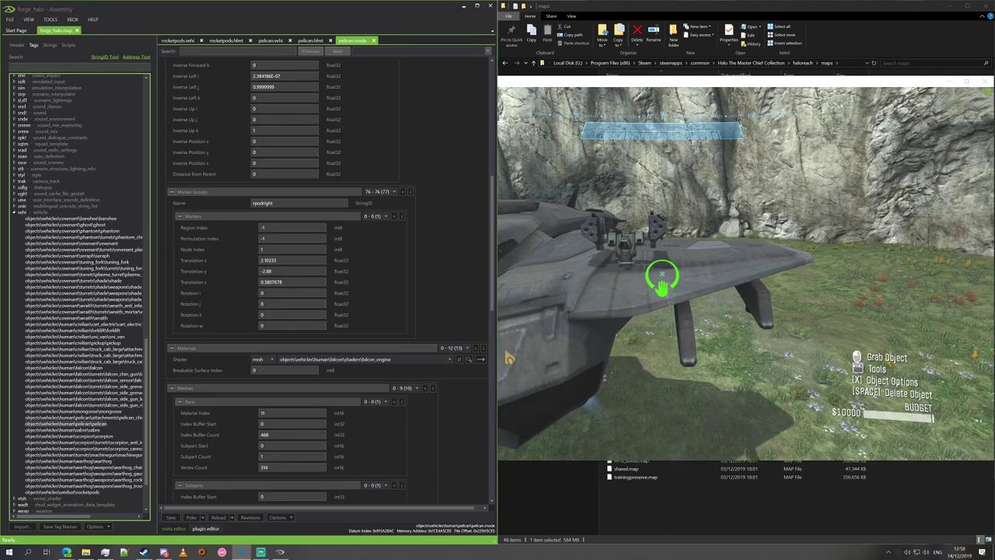
click(378, 193)
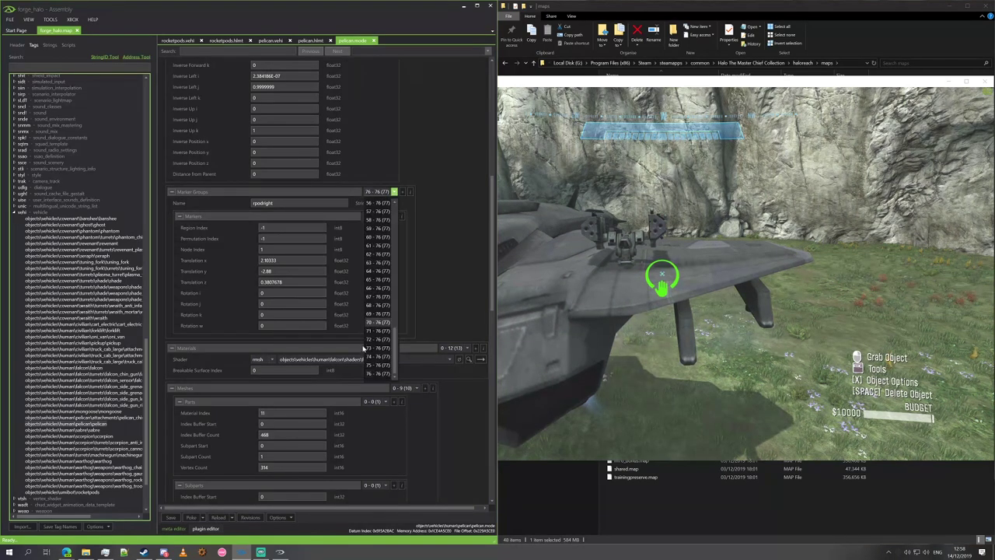
click(379, 366)
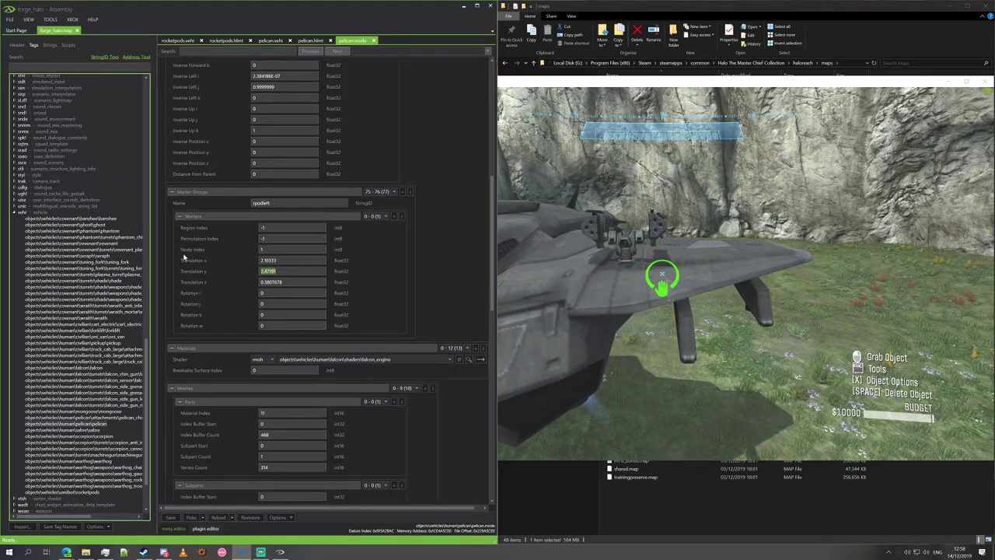
click(191, 517)
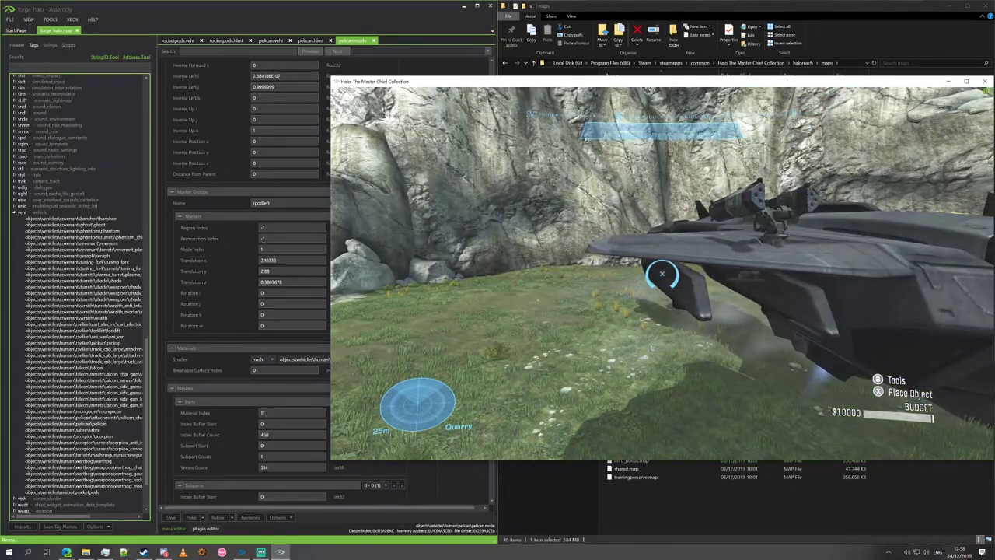
- Set the Translation z of the rpodleft marker to -0.2 and poke the change to the running game
key(alt+Tab)
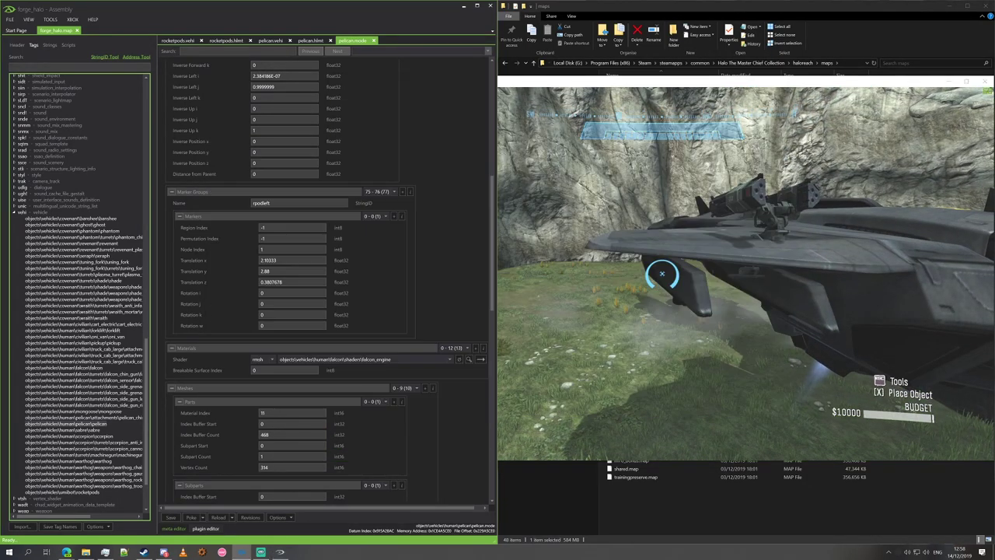
drag(286, 282, 237, 283)
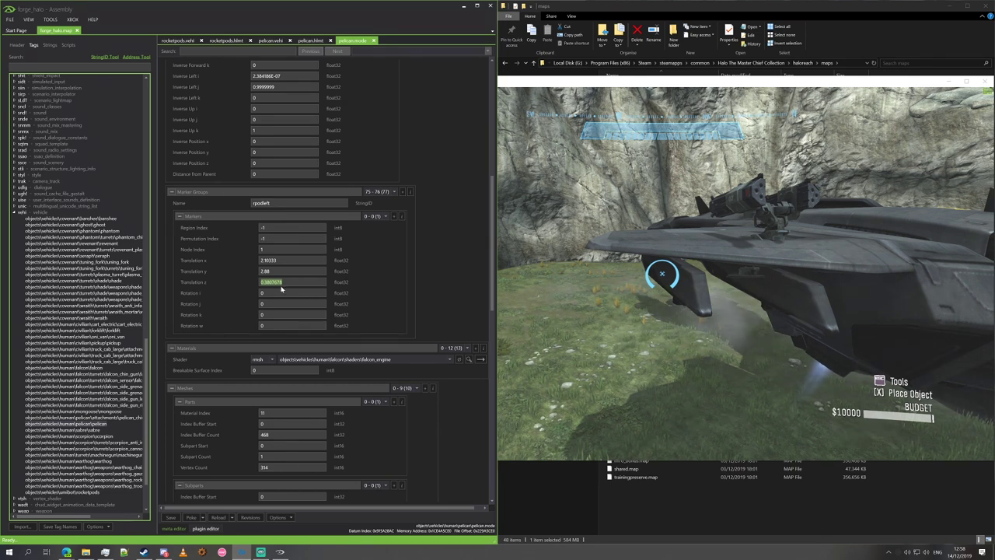
text(2)
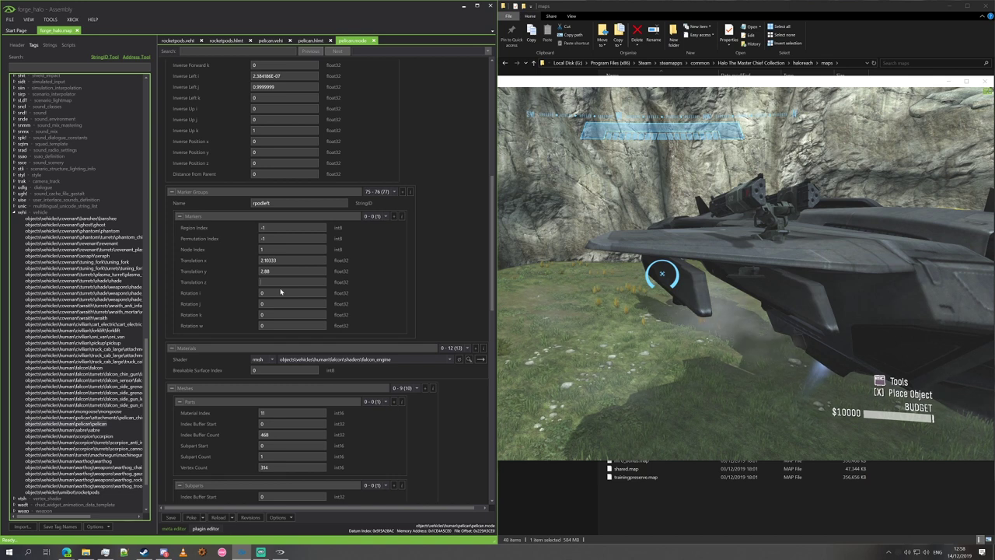
text(0.2)
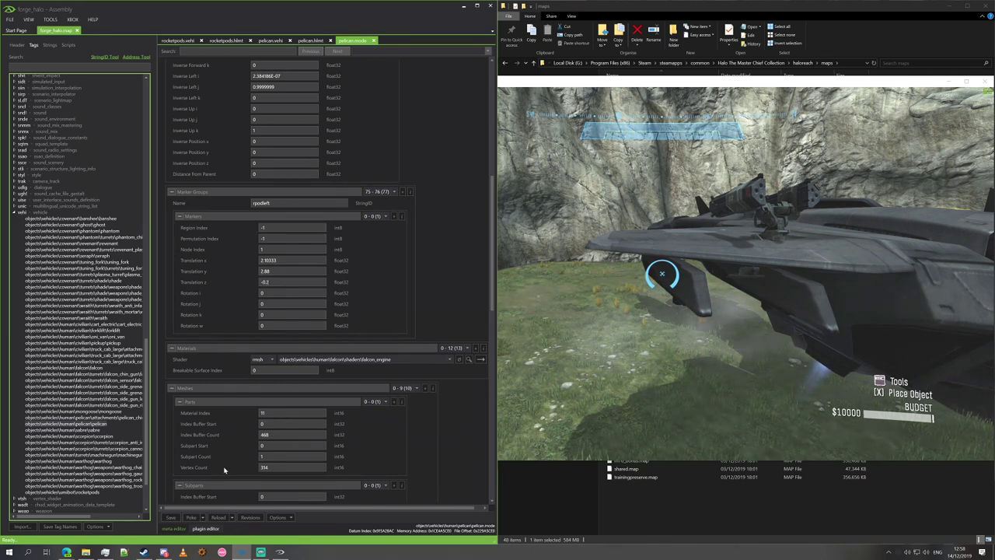
click(191, 517)
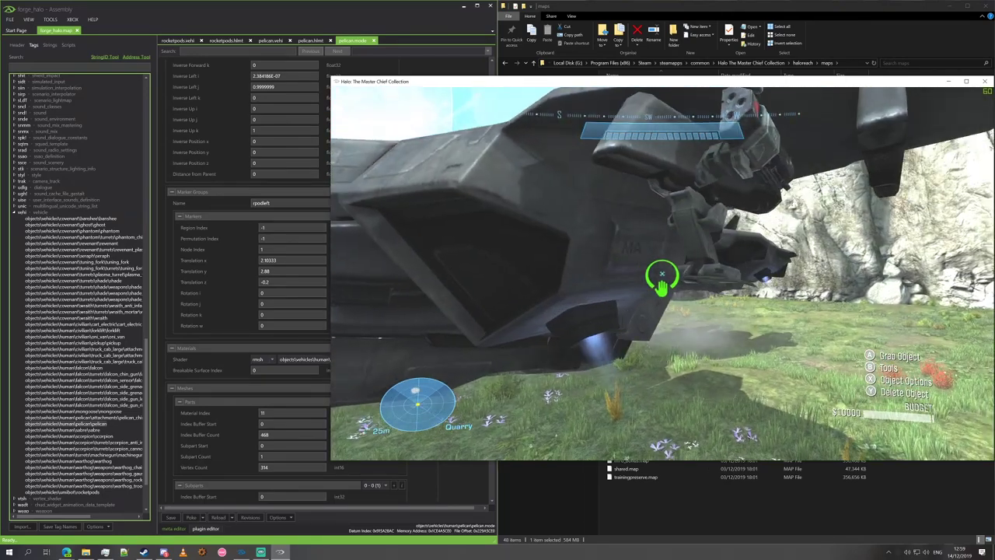
- Set the rpodleft marker's Translation z to -0.25, poke it to the game and check the left pod's height under the wing
key(alt+Tab)
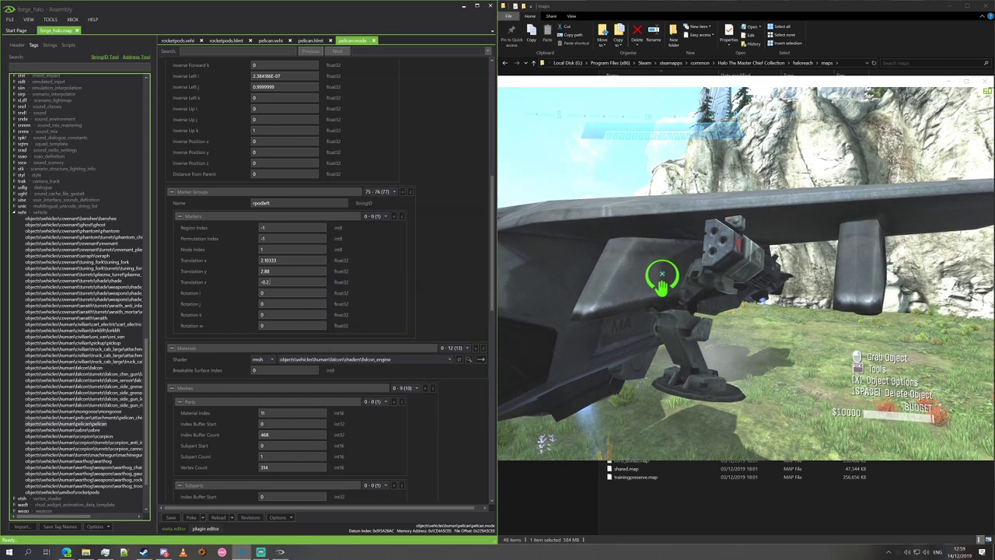
click(194, 518)
key(alt+Tab)
key(alt+Tab)
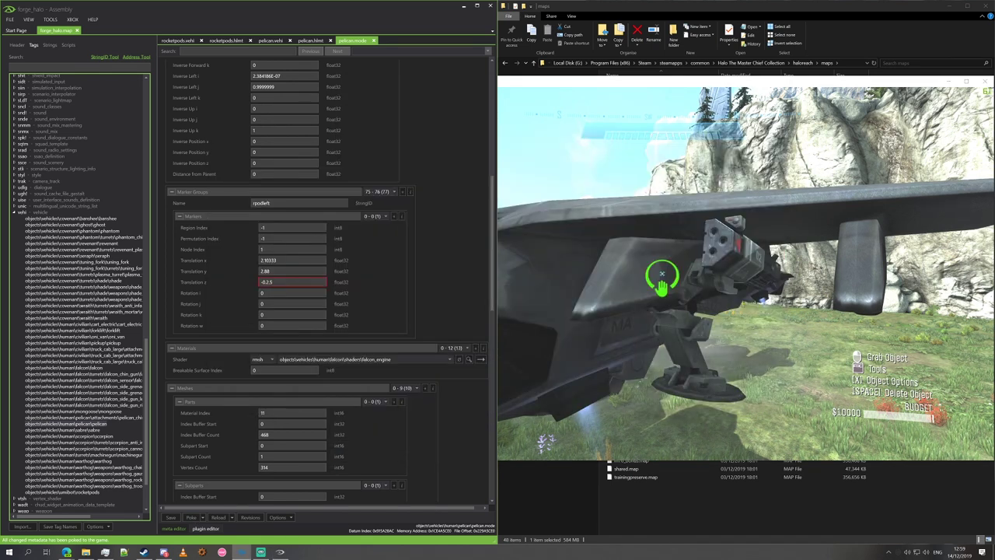
click(301, 283)
key(BackSpace)
key(BackSpace)
text(5)
click(196, 518)
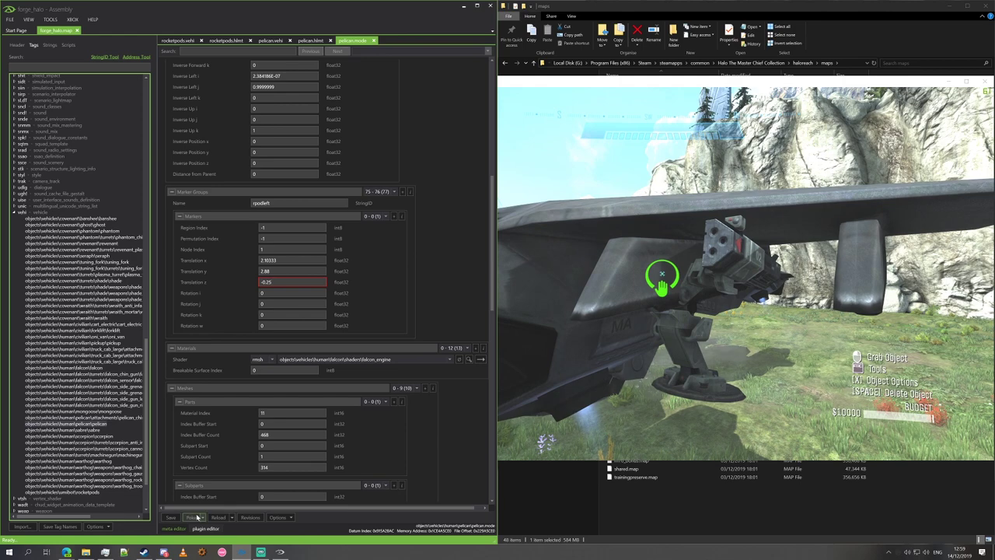
click(196, 517)
key(alt+Tab)
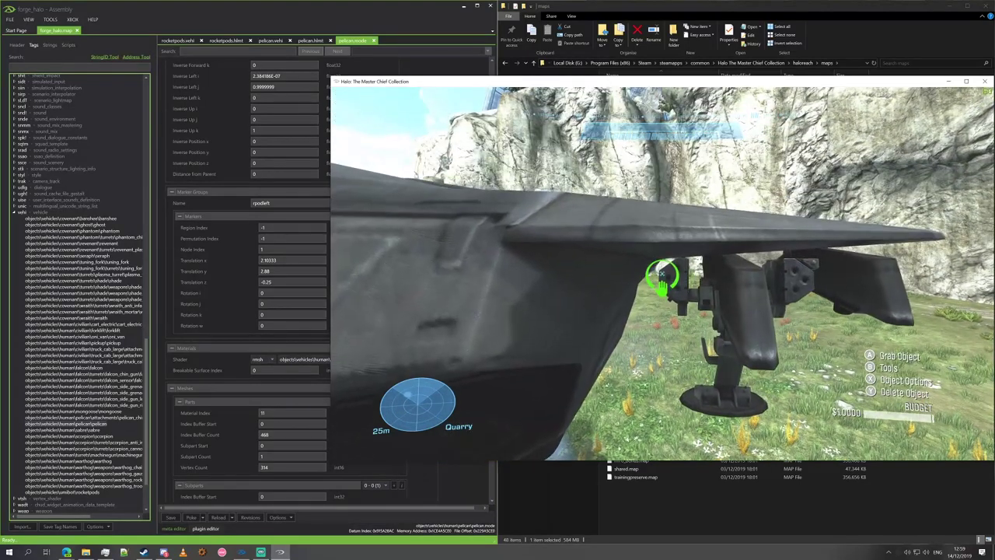
- Lower the rpodleft marker's Translation z to -0.27, poke it and return to the game to check the pod
click(331, 464)
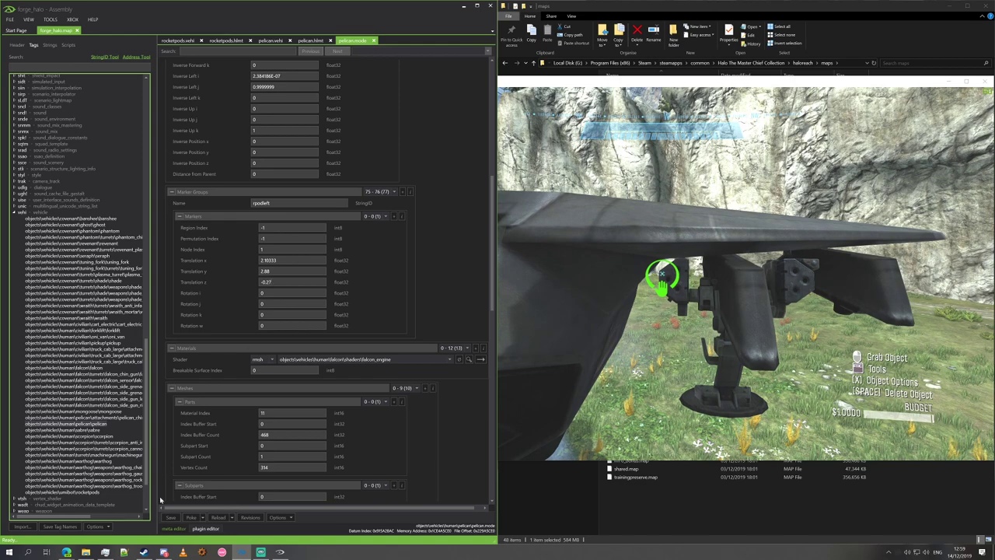
click(190, 517)
key(alt+Tab)
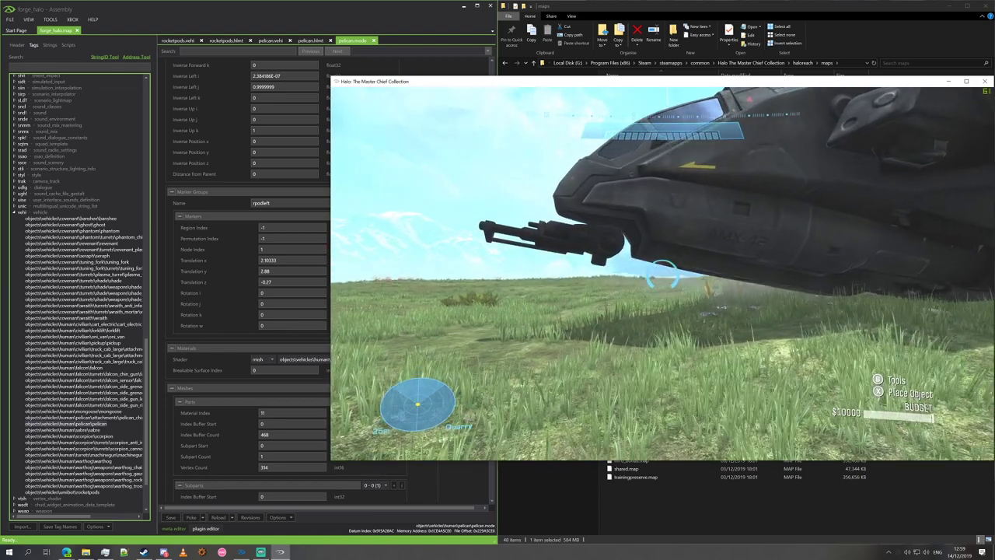
- Set the Translation z of the rpodright marker (entry 76) to -0.27 and poke the change to the game
key(alt+Tab)
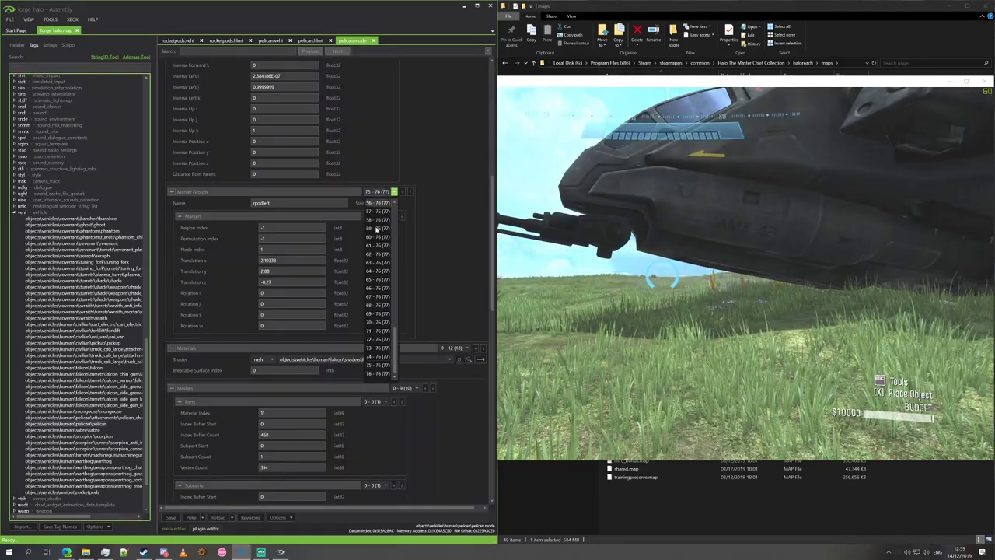
click(379, 374)
drag(292, 283, 193, 284)
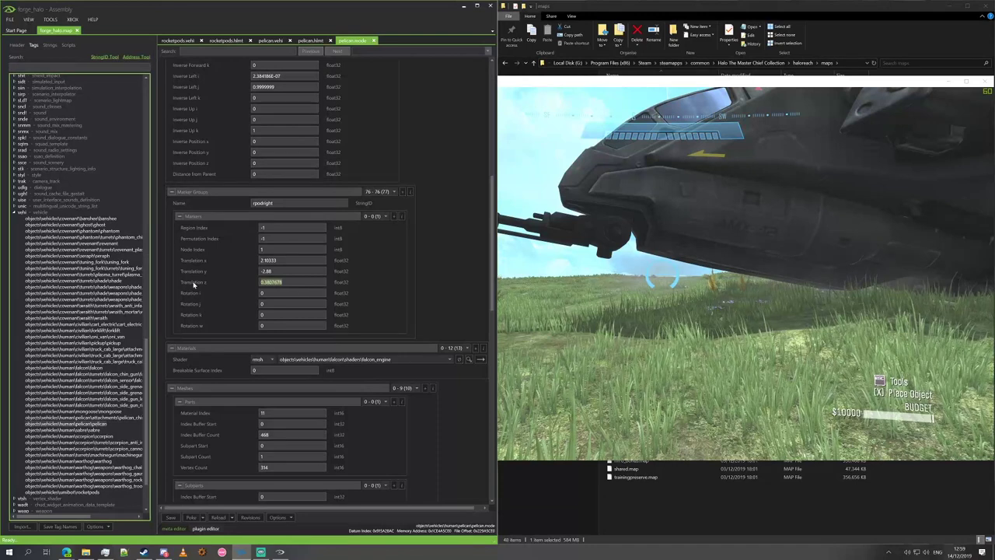
text(-0.27)
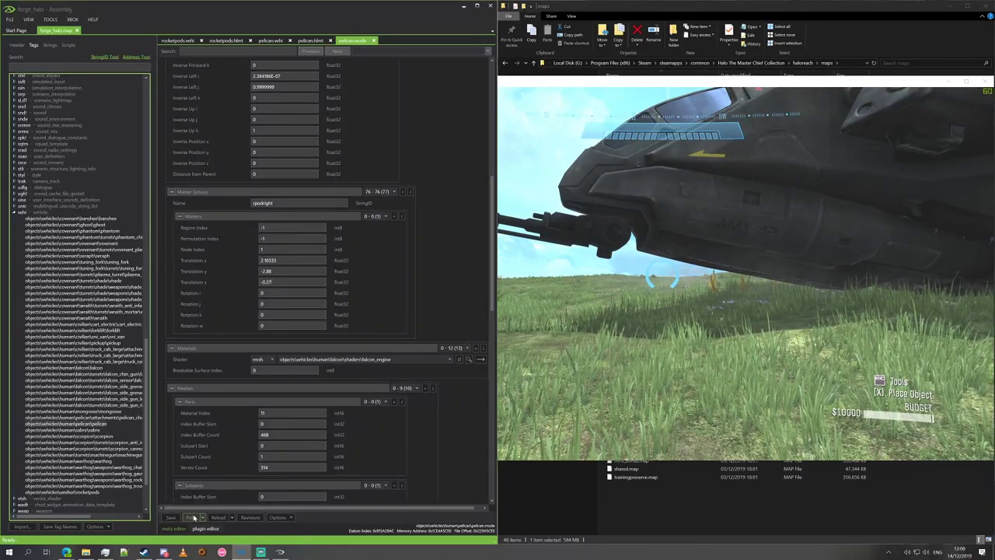
click(192, 518)
- Inspect the Pelican and its wing-mounted rocket pods in the game, alternating between player and Forge monitor mode
click(242, 552)
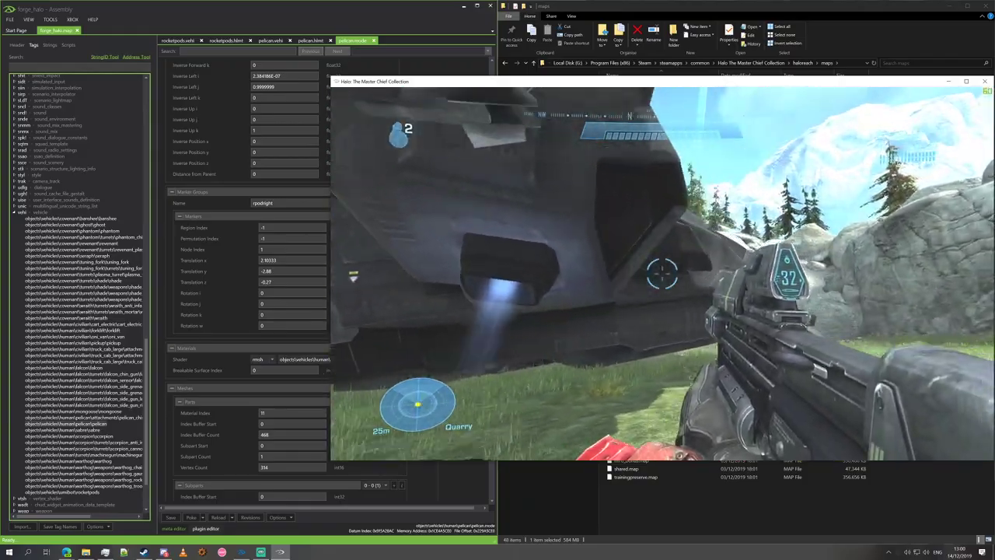
key(4)
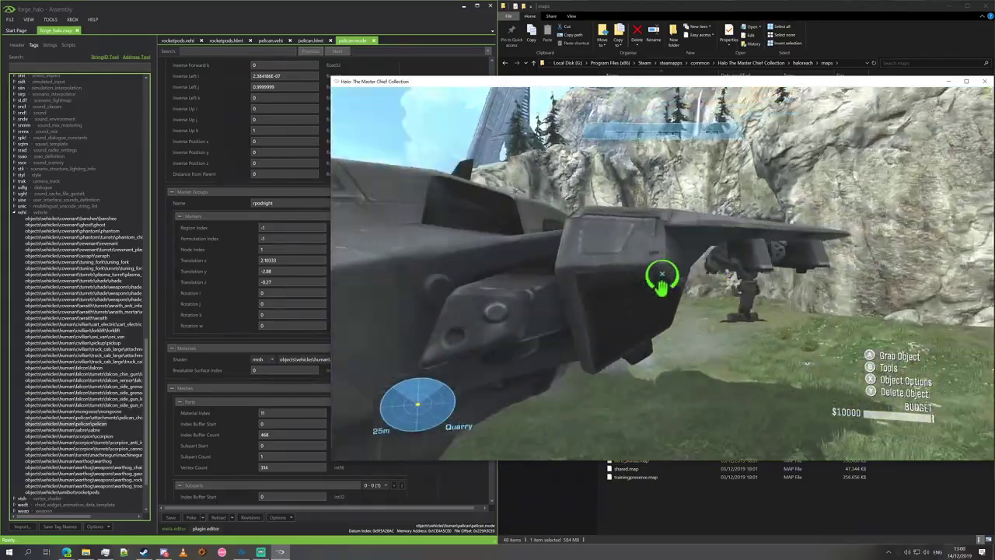
key(4)
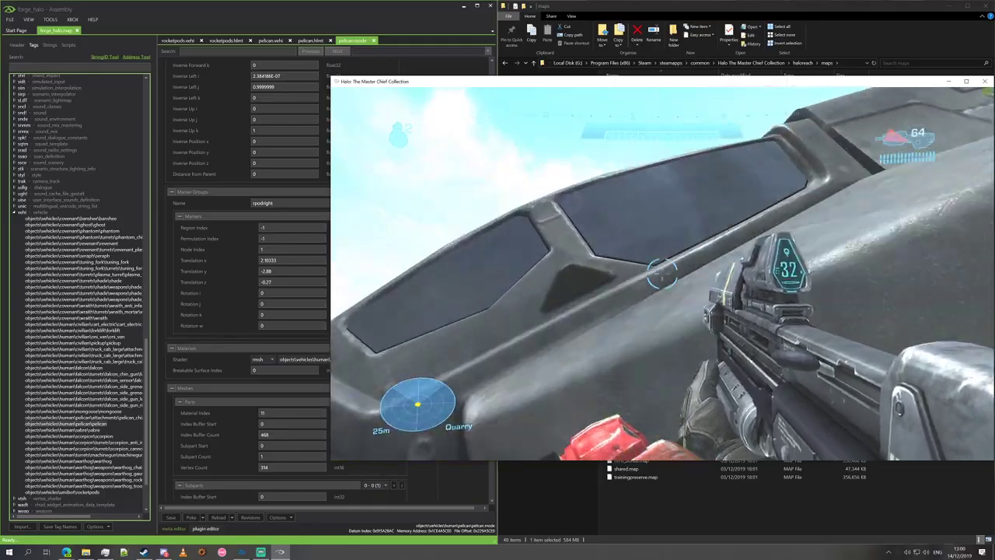
key(4)
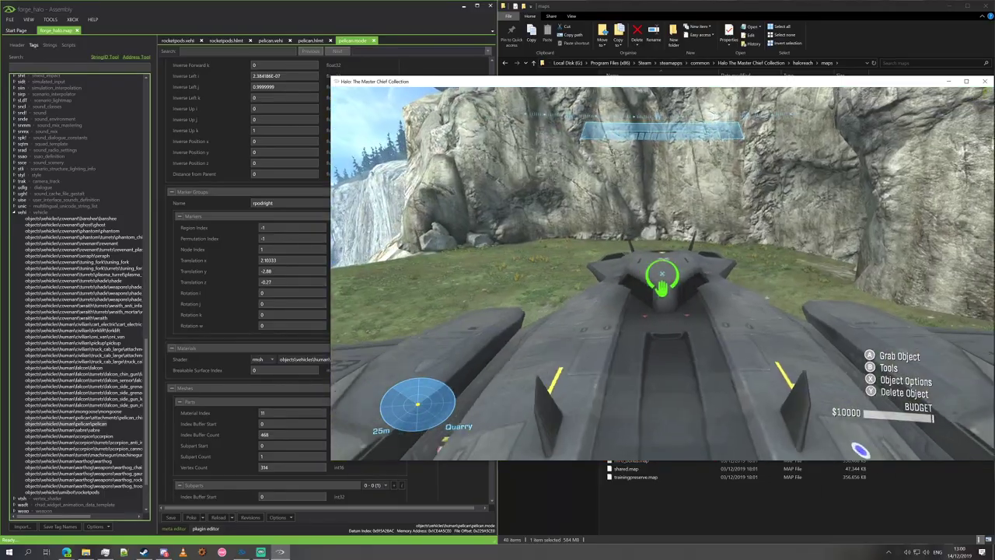
key(4)
key(w)
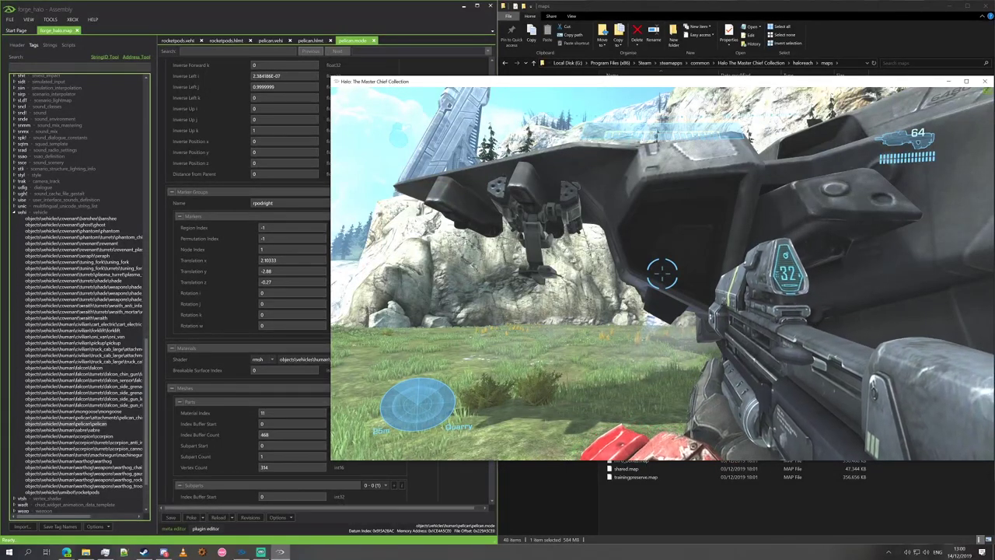
- Open the rocketpods render model tag through the rocketpods vehicle and its hlmt model, and go to its Nodes block
key(alt+Tab)
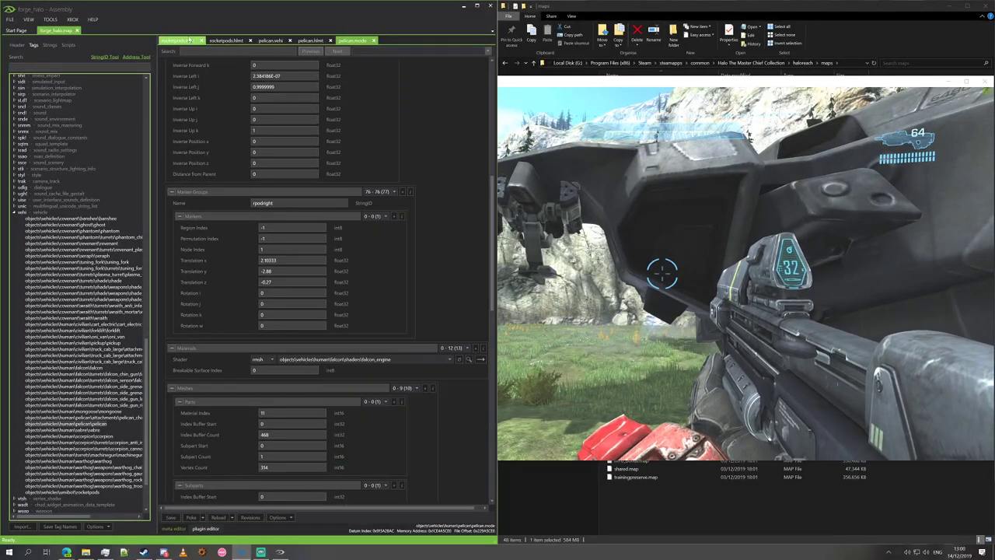
click(176, 40)
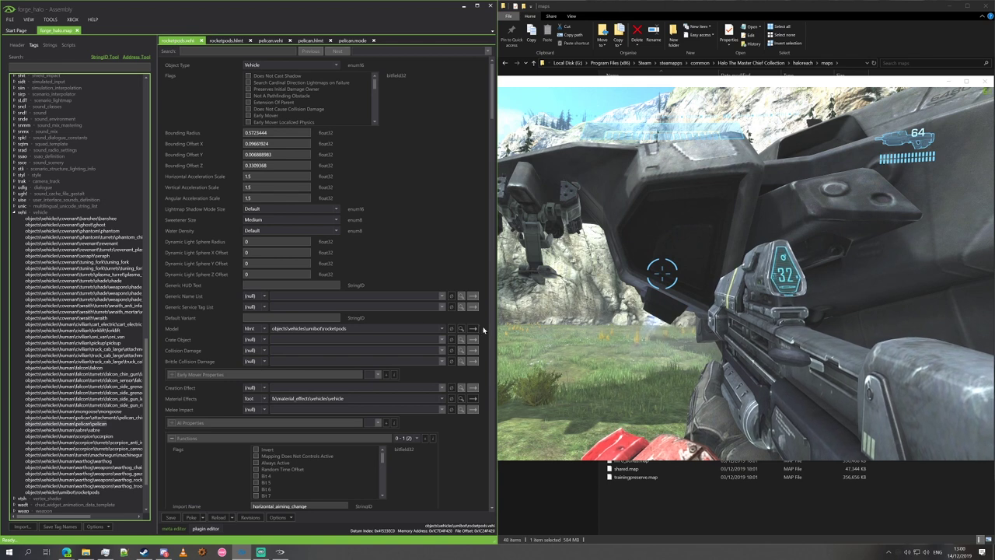
click(470, 329)
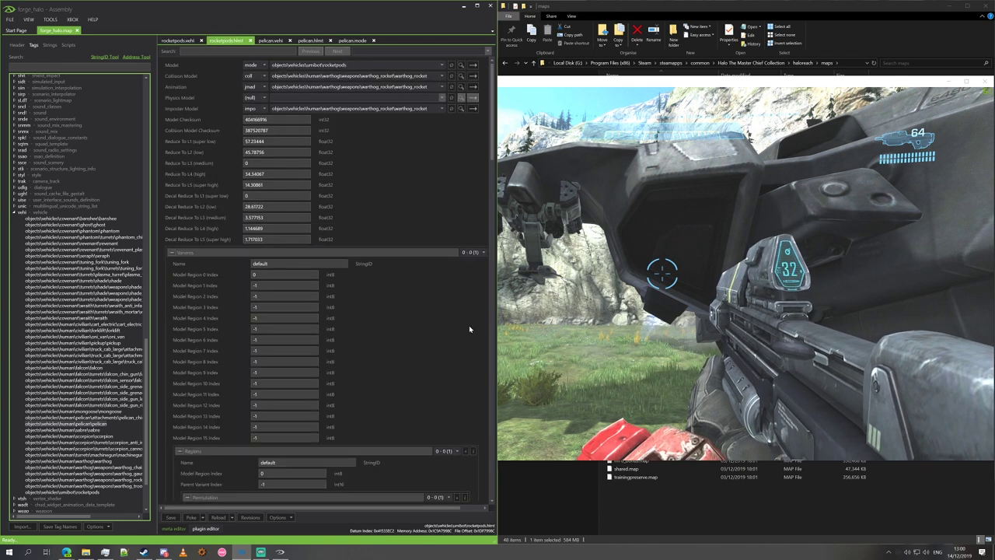
click(473, 65)
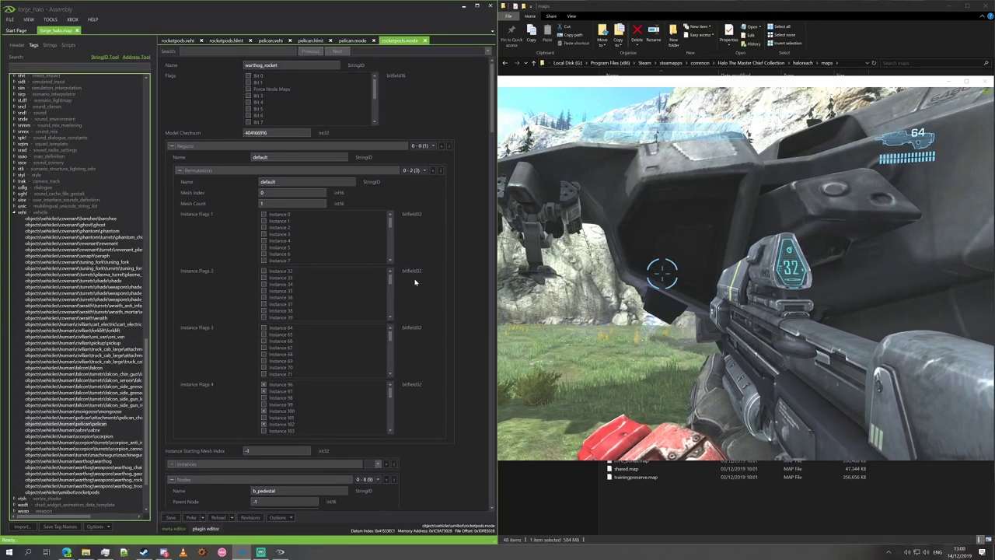
scroll(454, 236, down, 5)
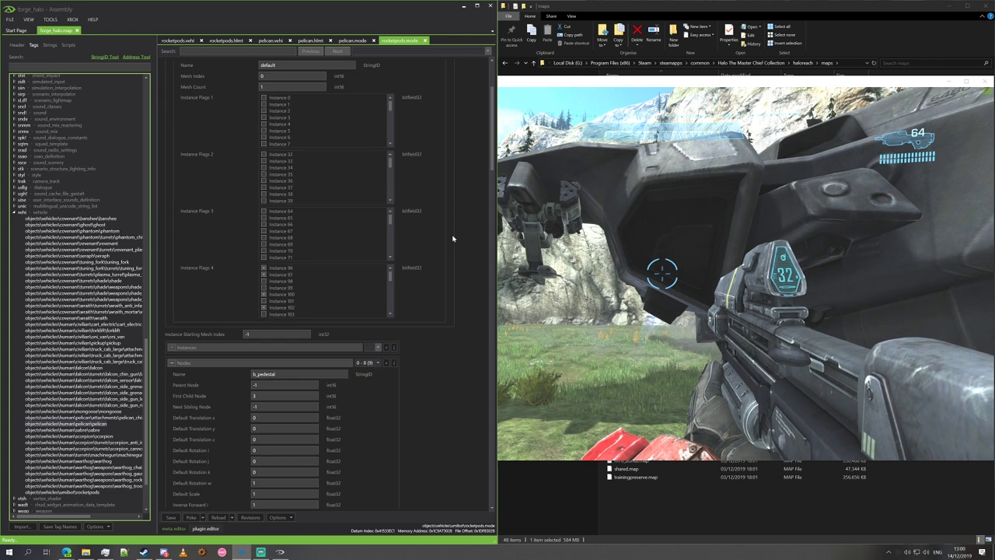
scroll(324, 258, up, 5)
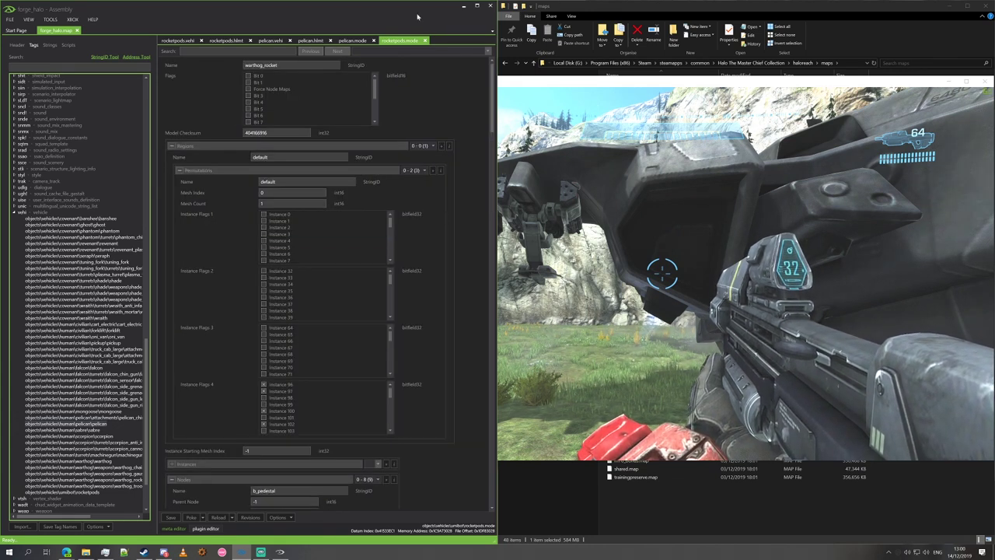
scroll(411, 186, down, 5)
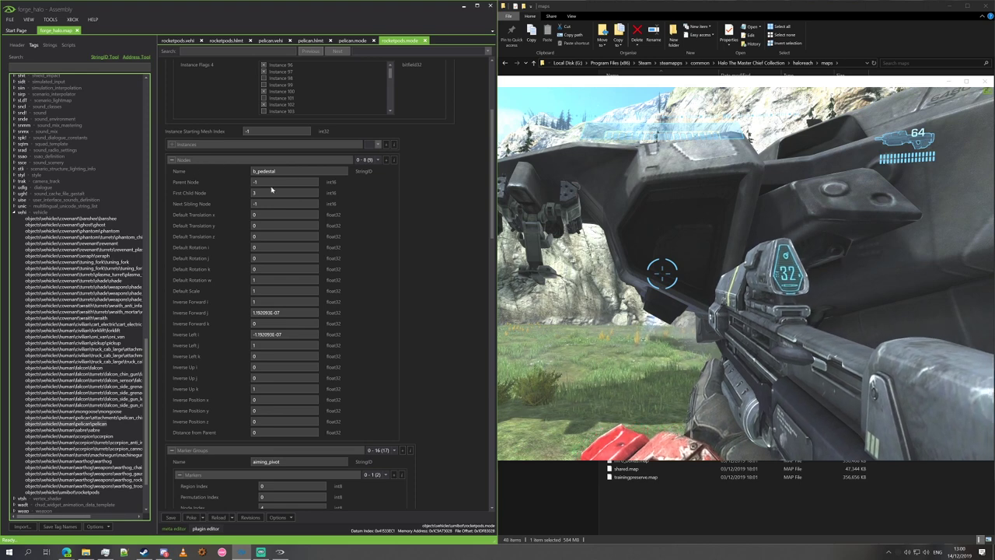
- Examine the rocket pod's pedestal under the Pelican's wing and look through the nodes of the rocketpods model
click(560, 195)
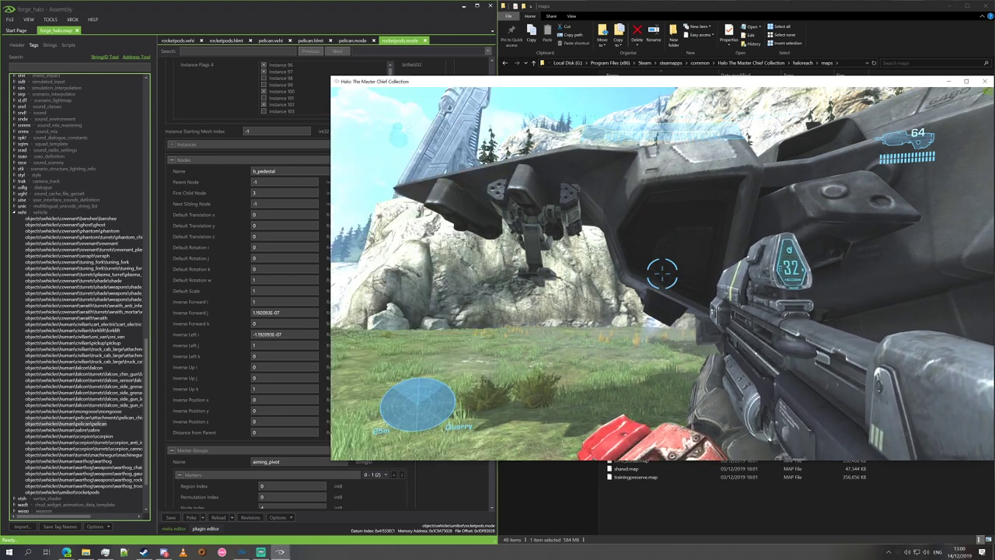
key(4)
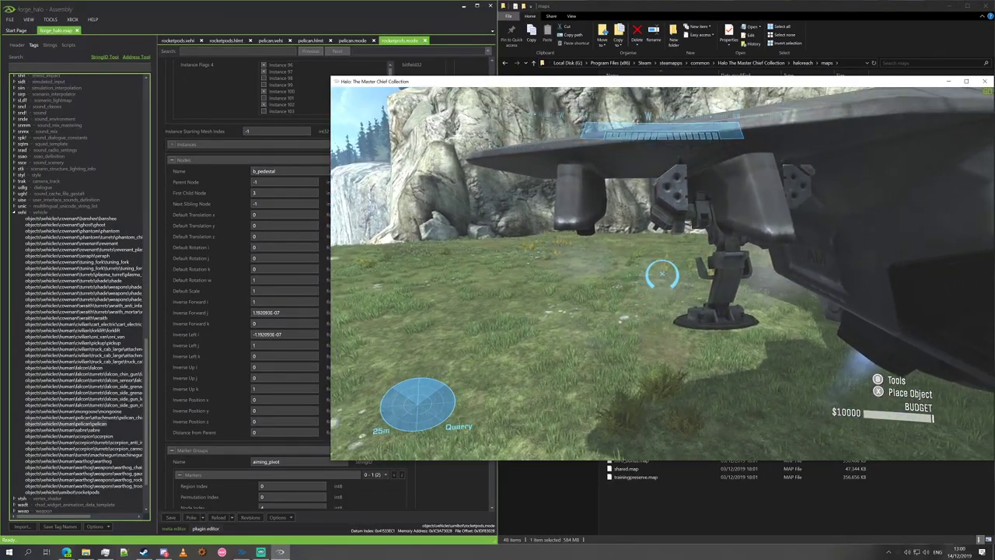
key(alt+Tab)
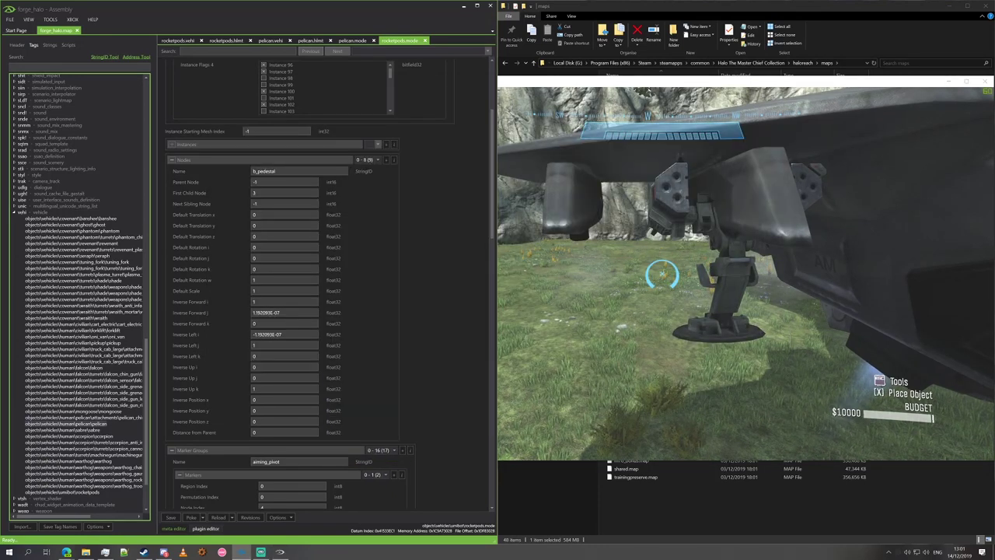
click(361, 163)
click(361, 162)
scroll(361, 164, down, 1)
scroll(361, 164, down, 5)
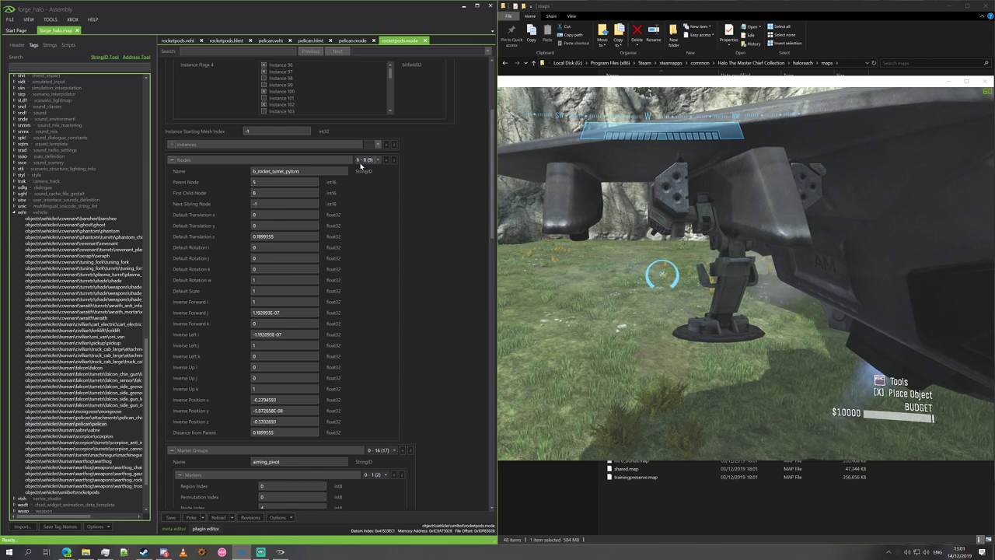
- Set the Default Scale of the b_pedestal and b_hull nodes to 0, poking each change to the game
scroll(361, 165, up, 7)
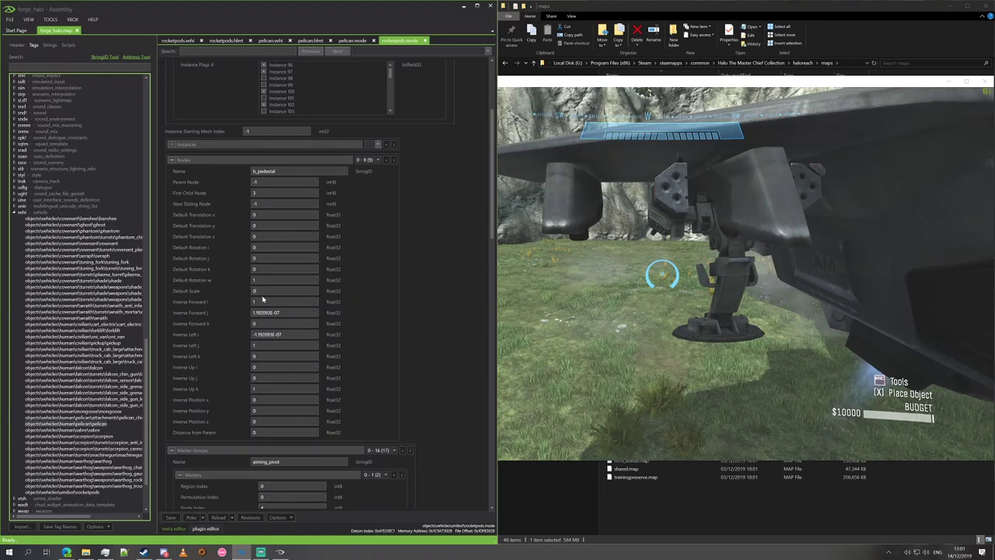
click(193, 518)
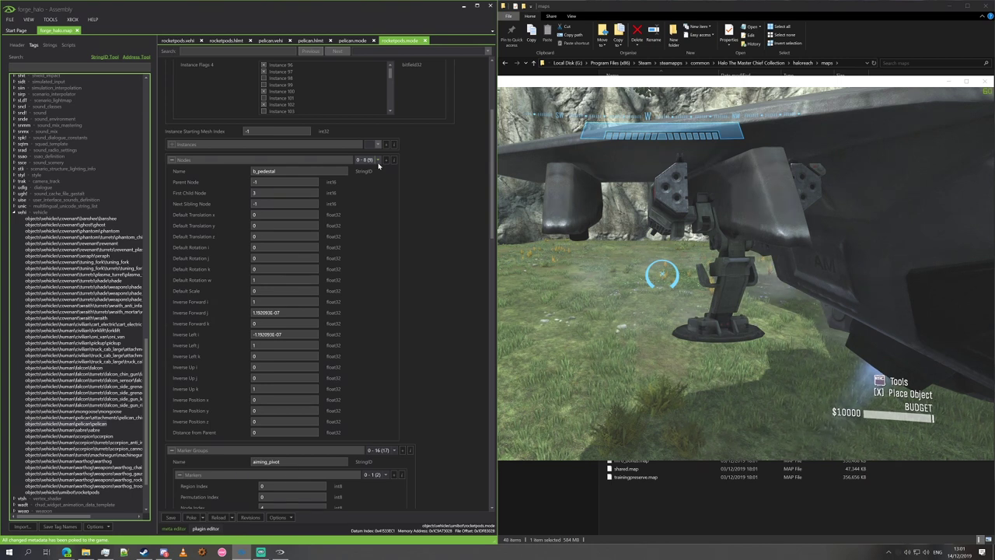
scroll(379, 165, down, 1)
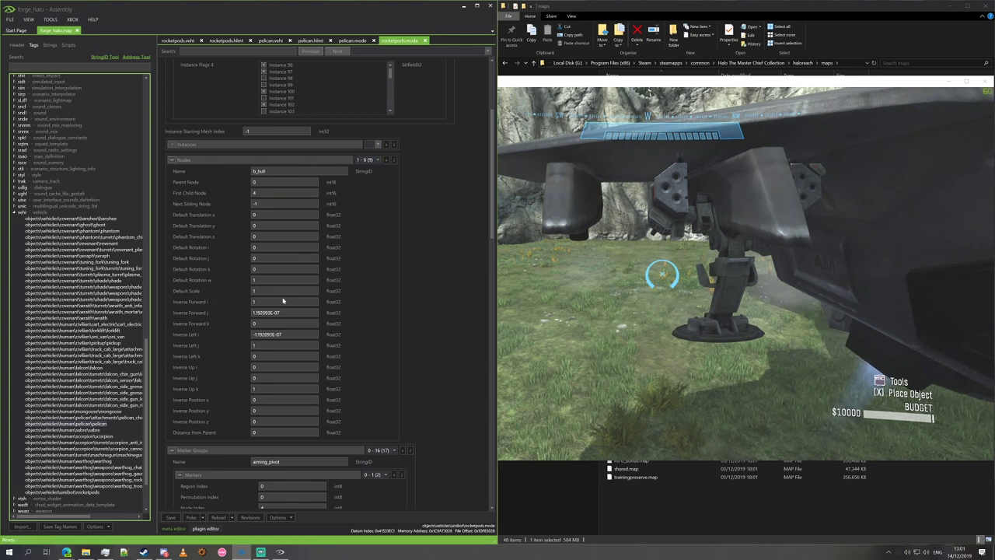
click(190, 518)
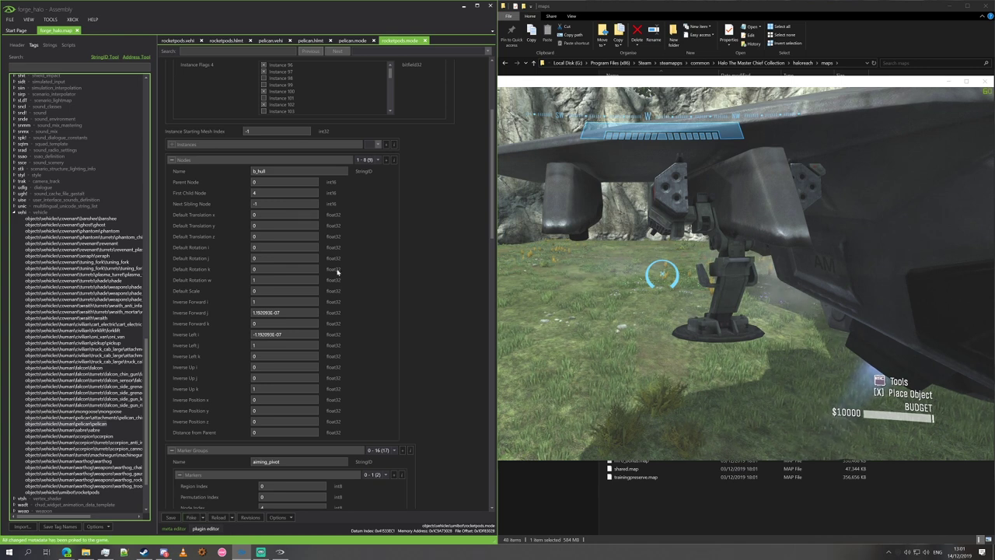
- Set the Default Scale of the b_rocket_turret_mount_base and b_rocket_turret_gun nodes to 0, poking each change to the game
scroll(374, 160, down, 3)
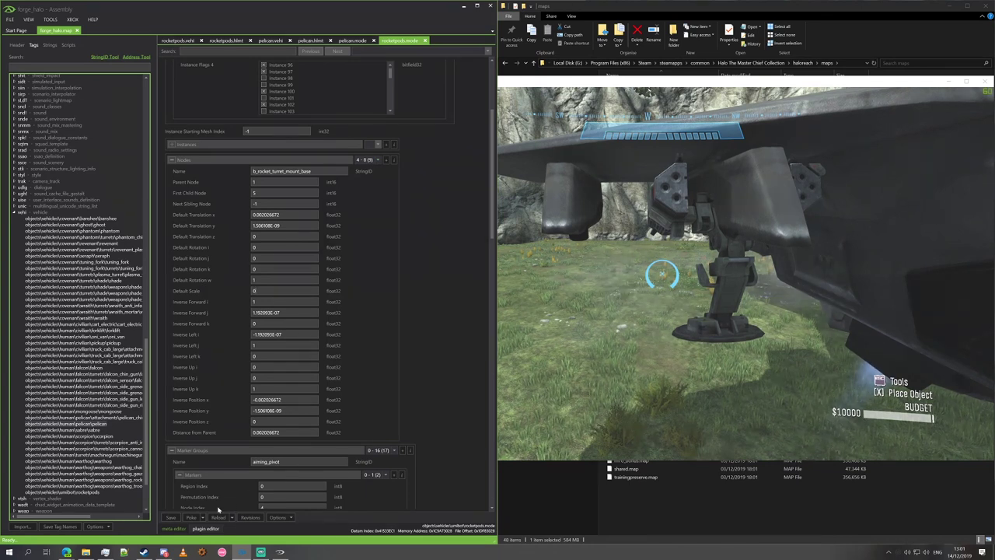
click(190, 518)
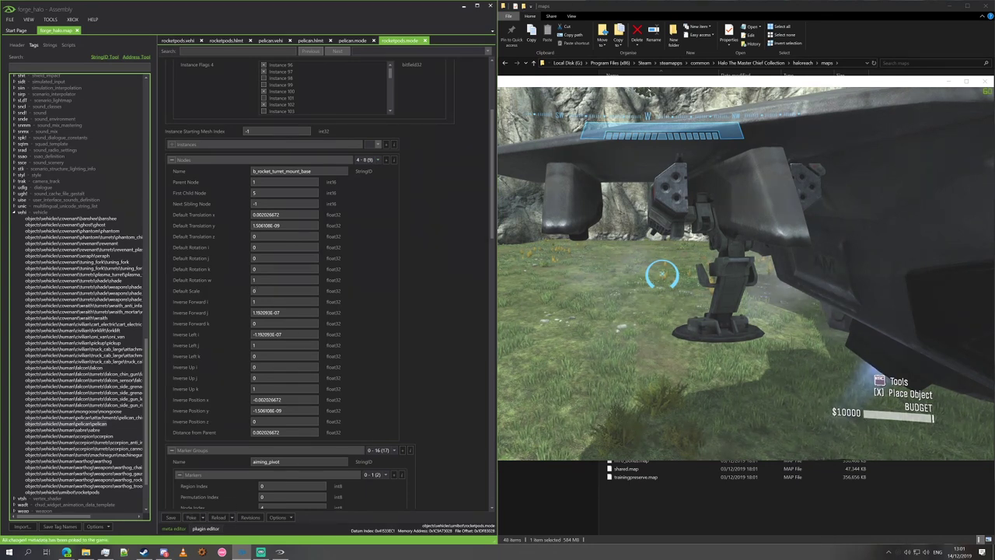
scroll(368, 162, down, 1)
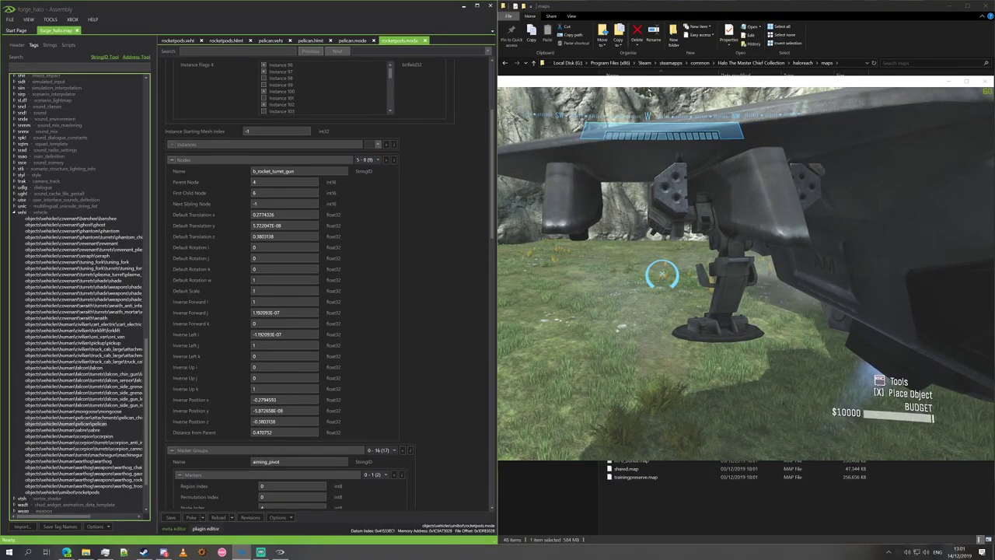
text(0)
click(189, 518)
- Set the Default Scale of the b_rocket_turret_pylons and b_rocket_turret_hatch_right nodes to 0, poking each change to the game
click(371, 162)
click(361, 229)
click(192, 518)
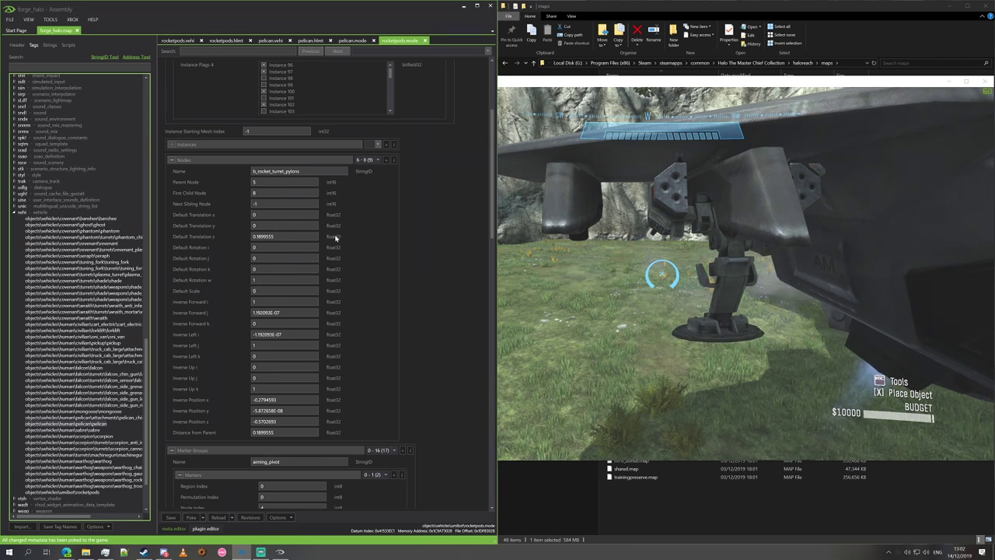
click(367, 160)
click(366, 230)
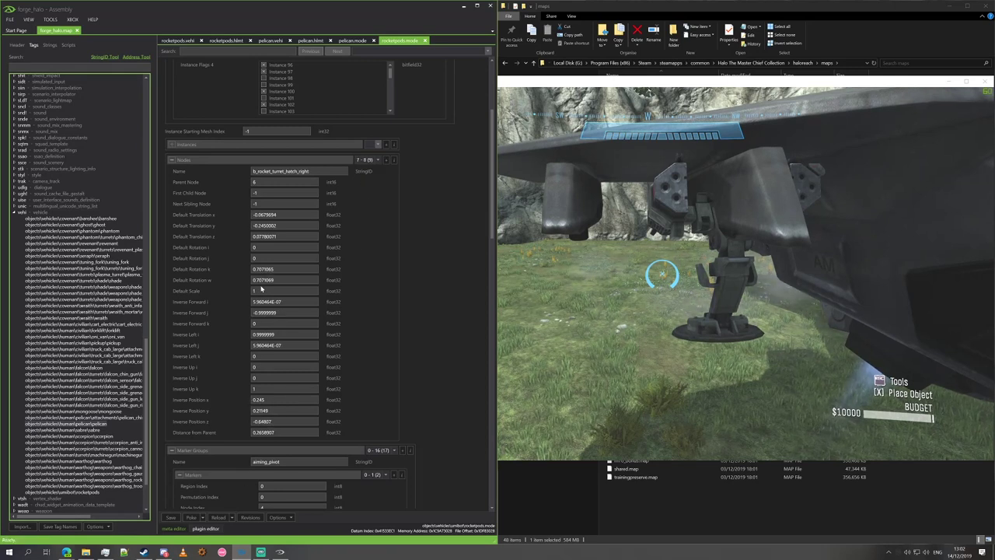
text(0)
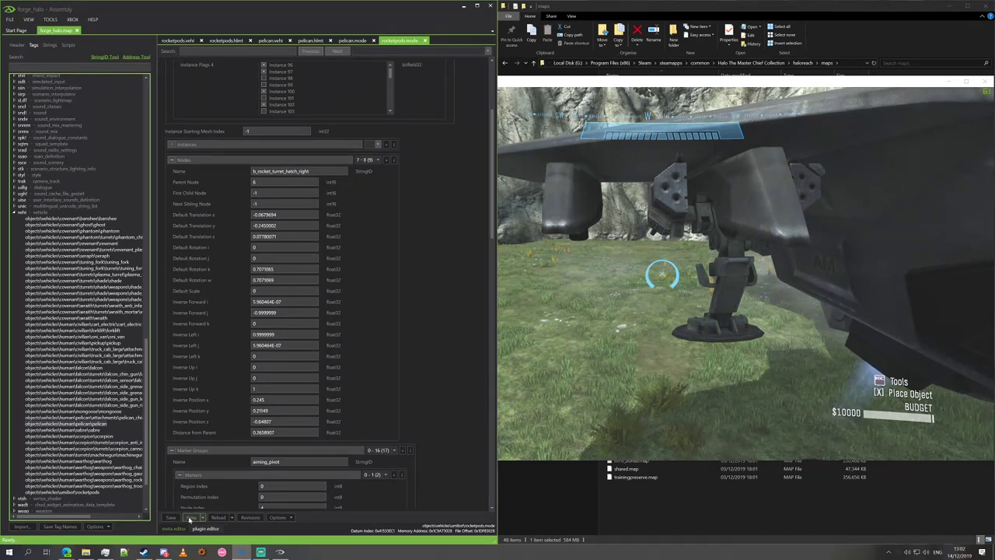
click(189, 519)
- Switch to the Halo game and clear the existing Pelican from the Forge map
key(alt+Tab)
key(w)
key(x)
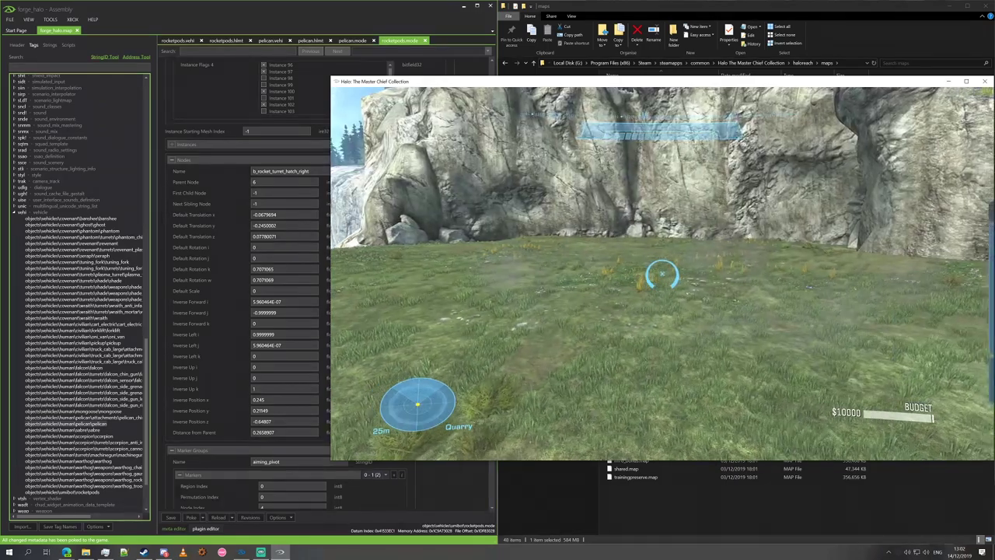
key(Escape)
key(Escape)
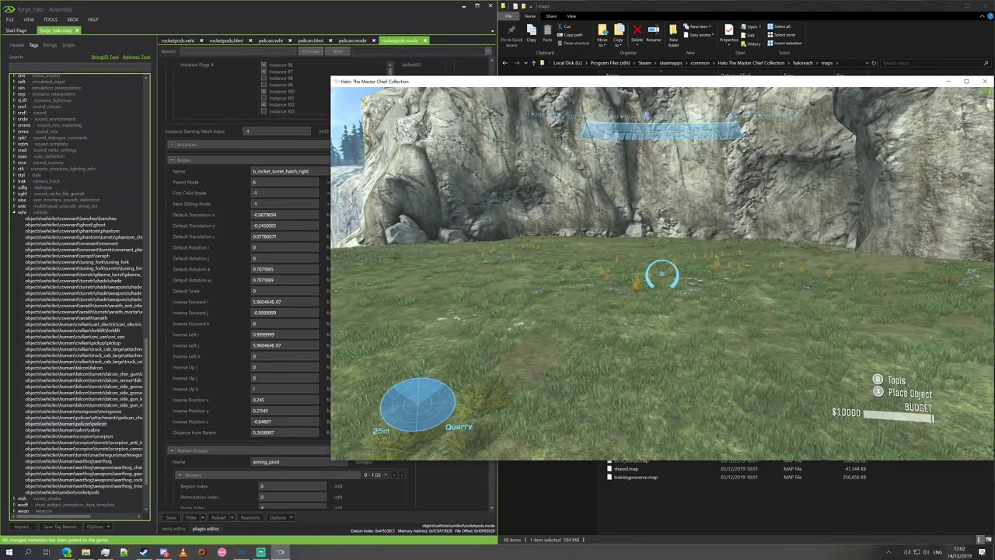
key(Up)
key(Escape)
click(663, 274)
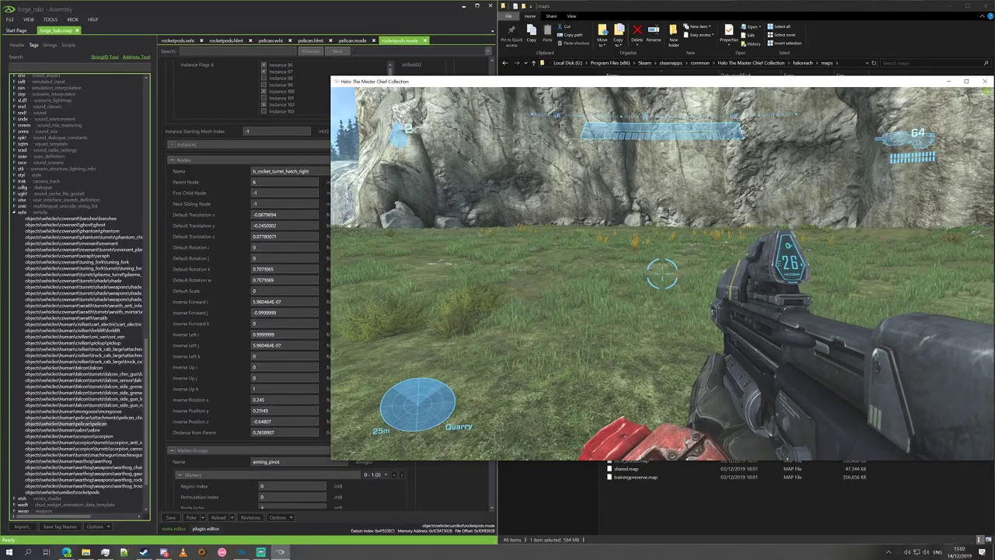
key(4)
key(x)
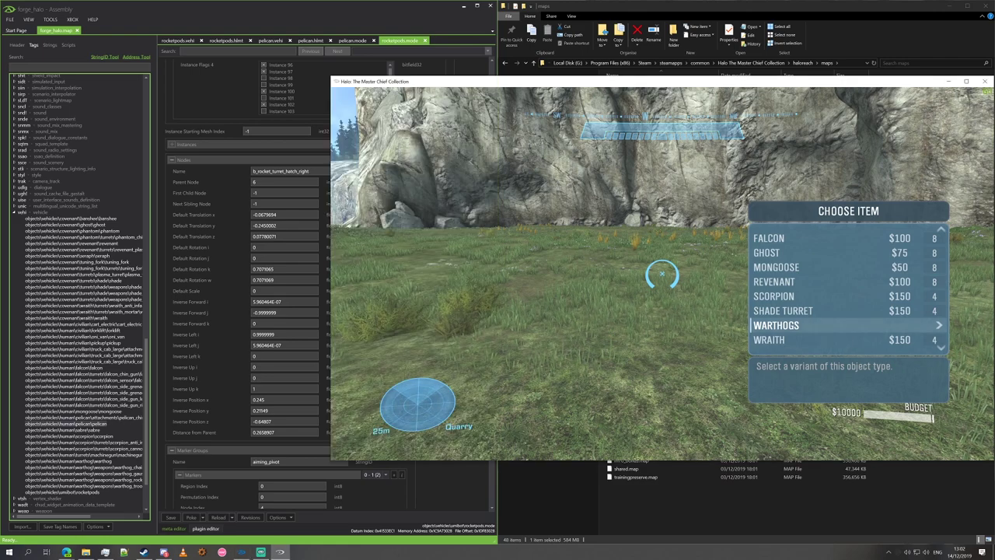
key(4)
key(4)
key(4)
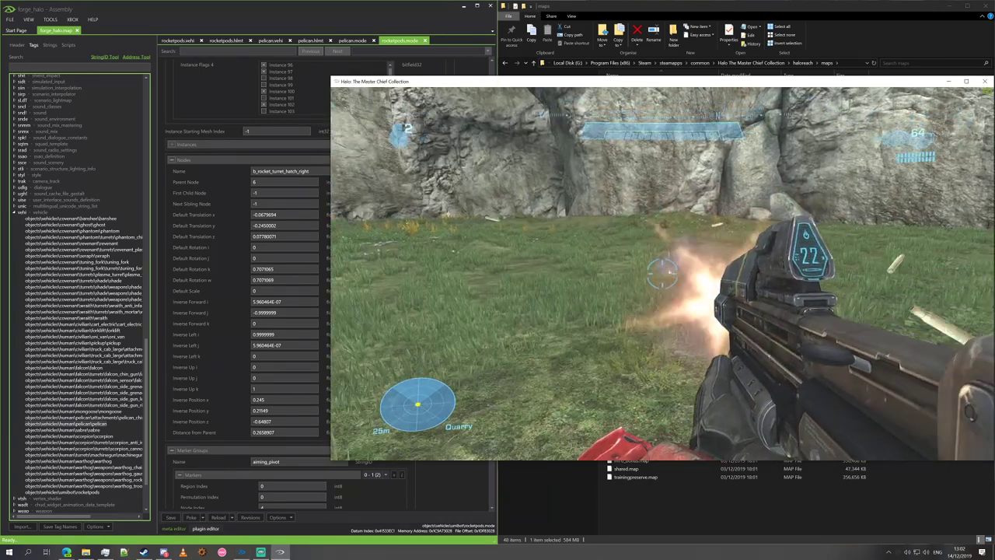
- Spawn a new Pelican from the Forge Vehicles group in monitor mode and check its rocket pods
key(alt+Tab)
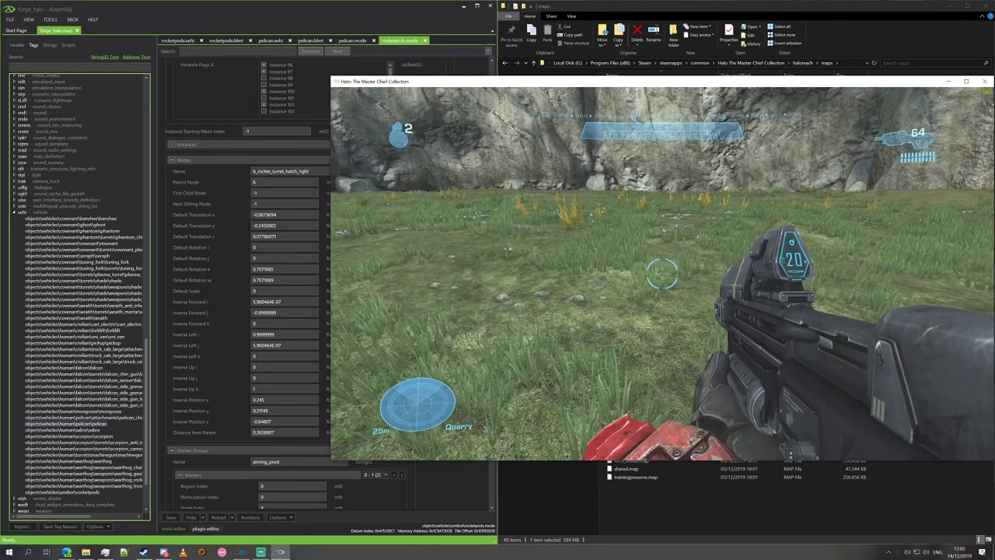
key(4)
key(r)
key(Down)
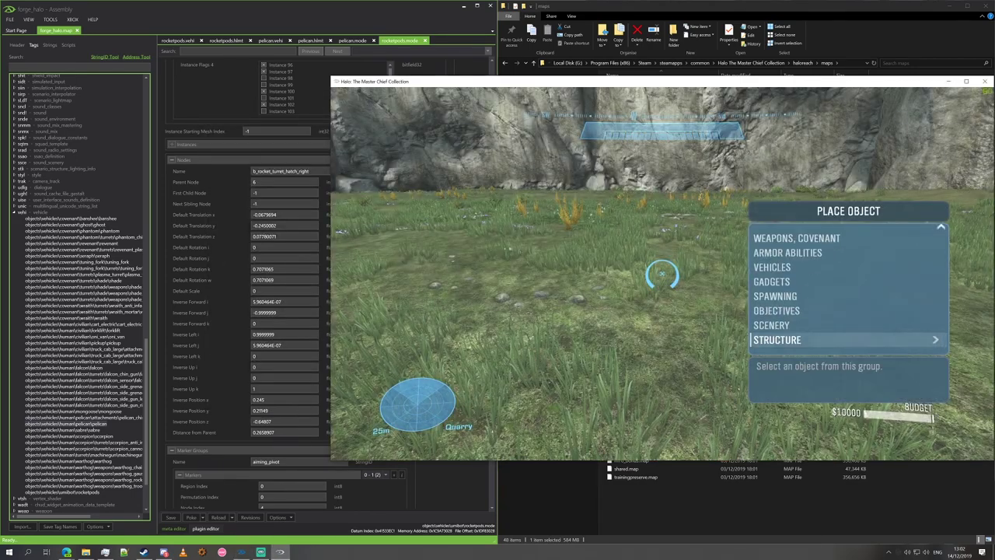
key(Down)
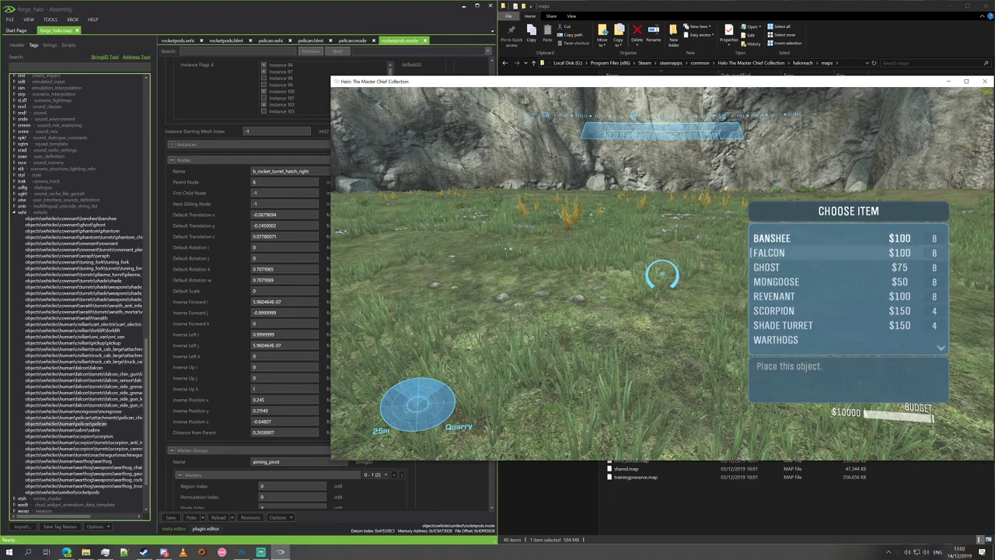
key(Up)
key(Return)
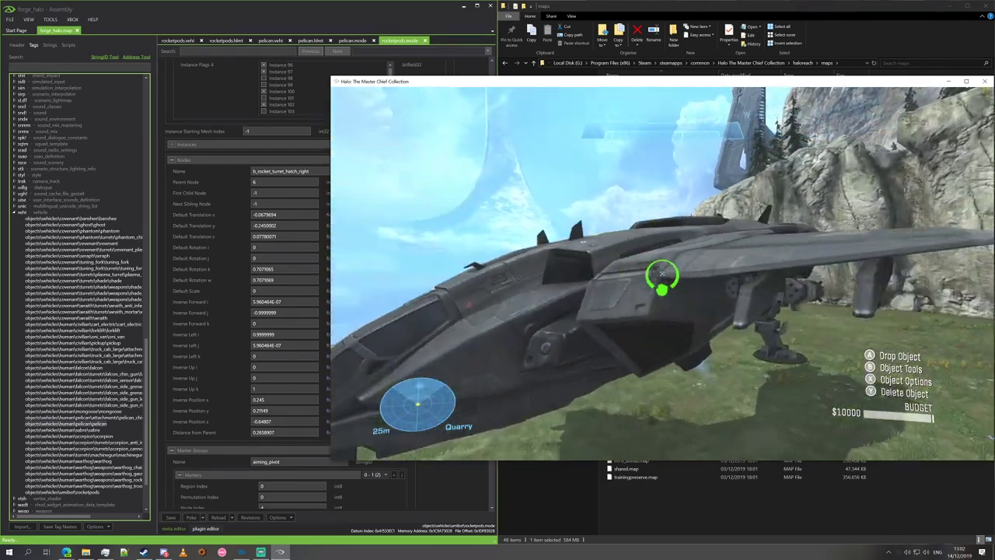
key(Return)
- End the running Forge game for everyone and return to the Halo: Reach Forge lobby
key(Escape)
key(Return)
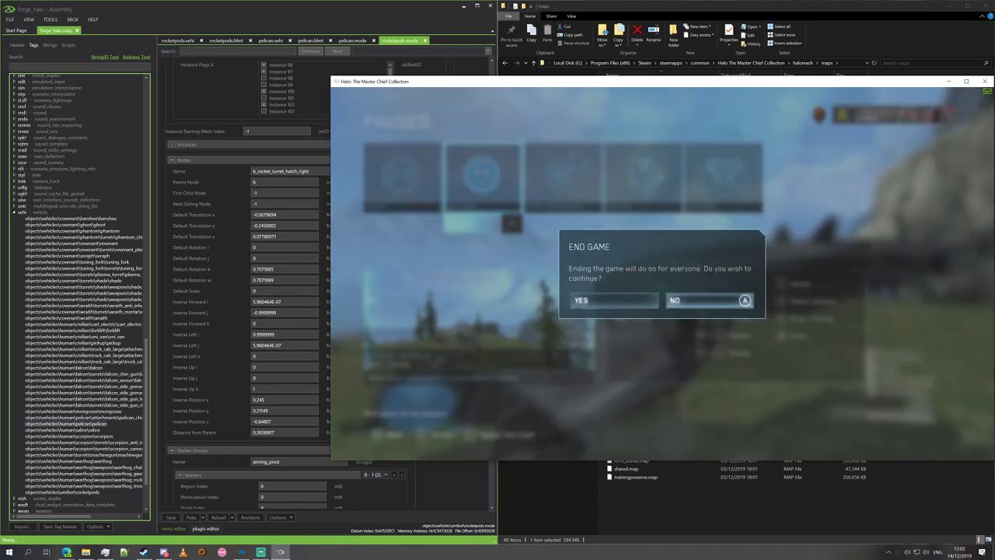
key(Left)
key(Return)
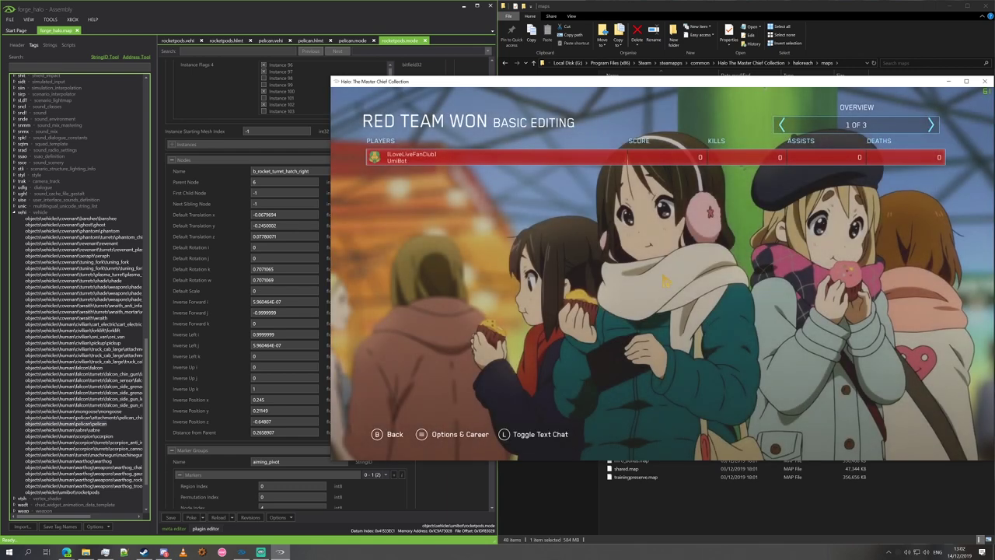
key(Escape)
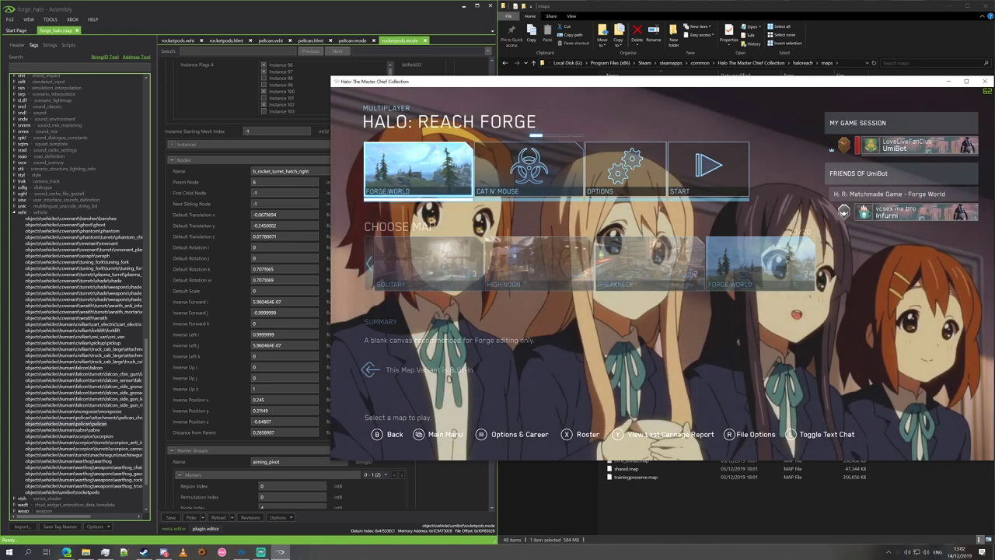
- Switch back to Assembly and save the pelican render model and pelican hlmt tags to the map file
key(alt+Tab)
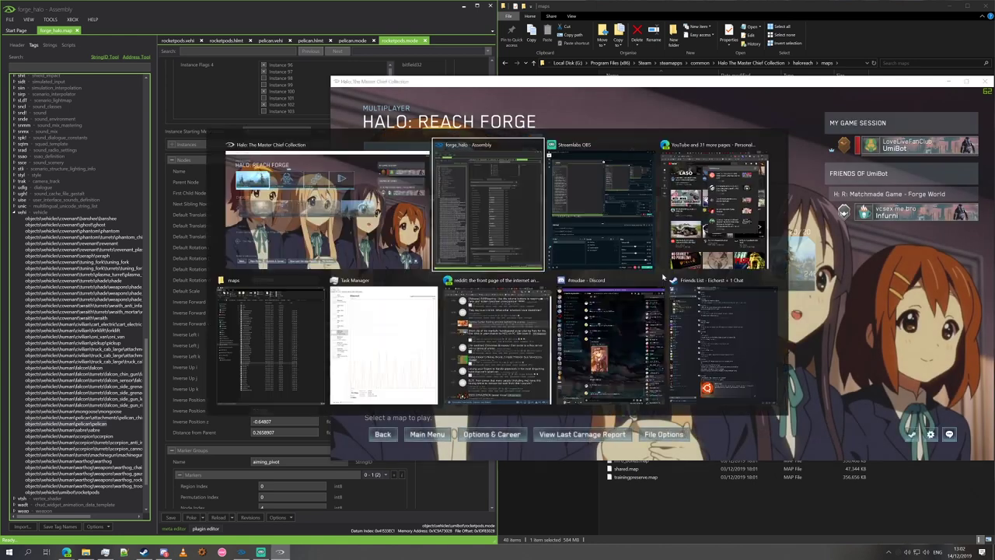
click(360, 41)
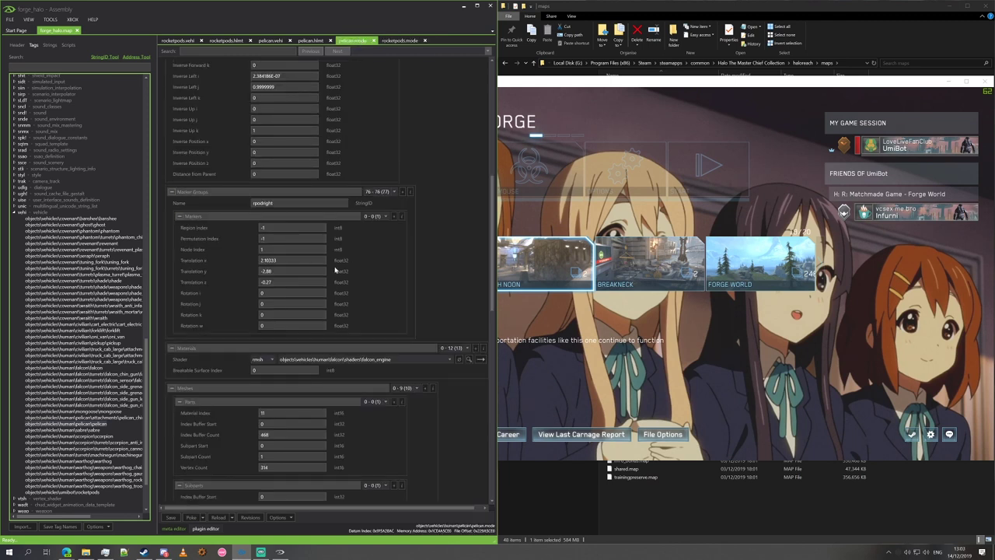
click(165, 519)
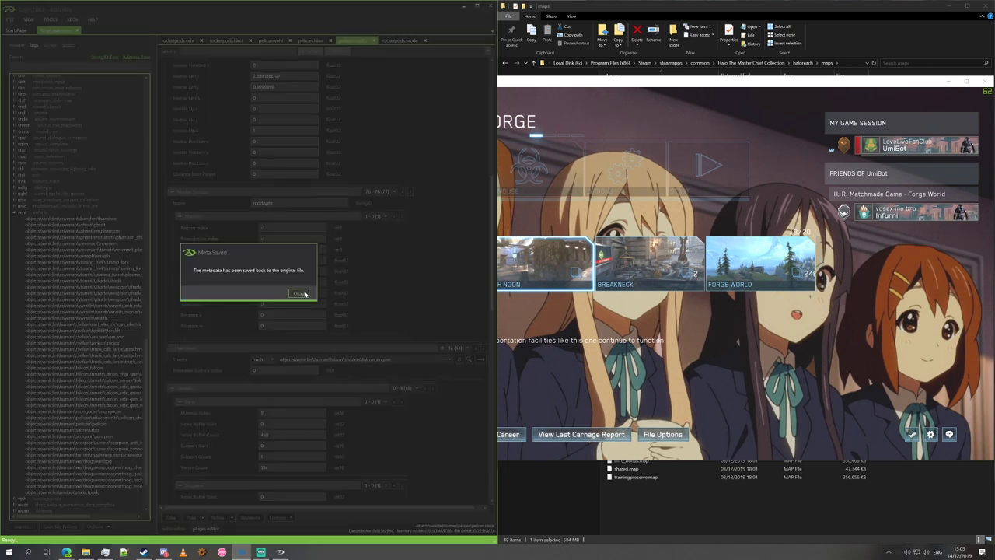
click(299, 293)
click(311, 40)
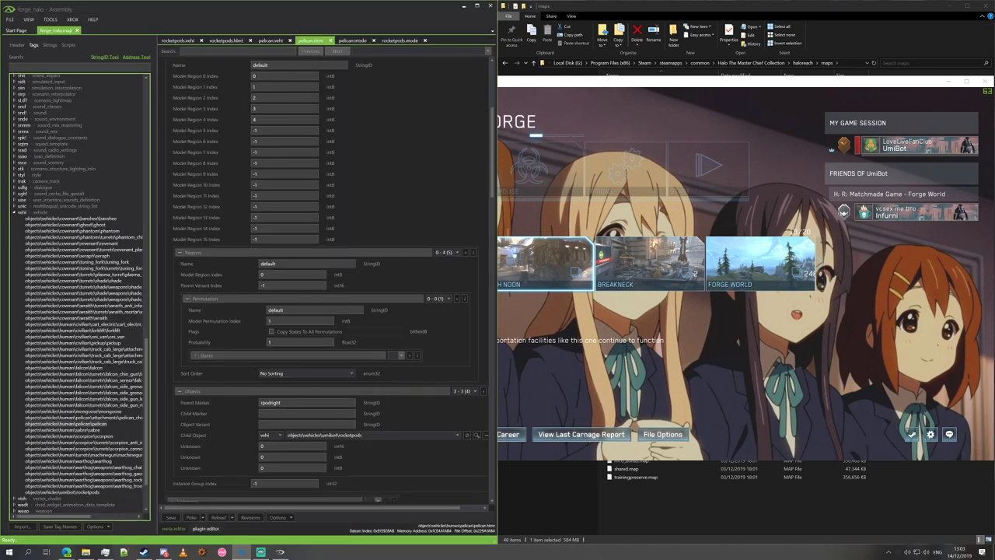
click(171, 517)
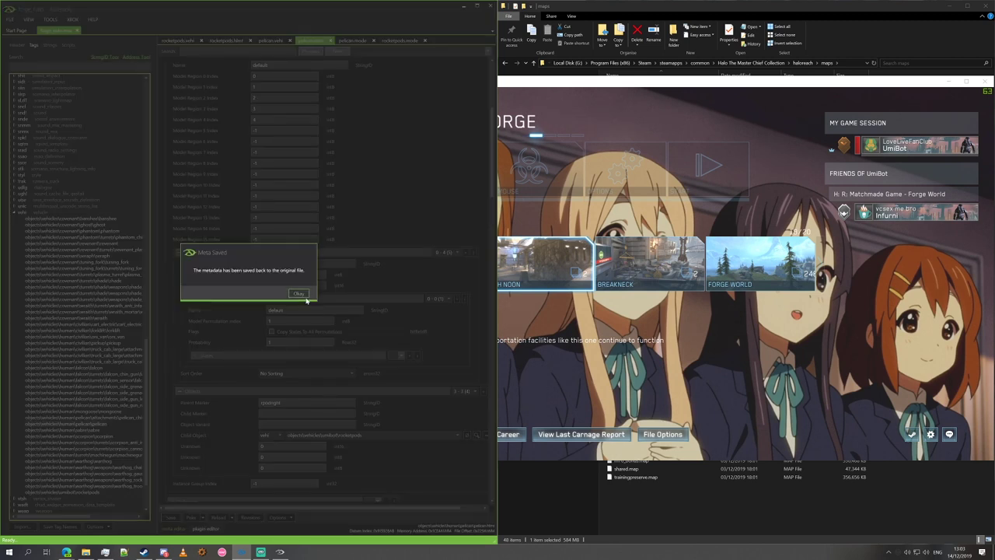
click(299, 295)
- Save the pelican vehicle tag and the rocketpods hlmt tag to the map file
click(269, 40)
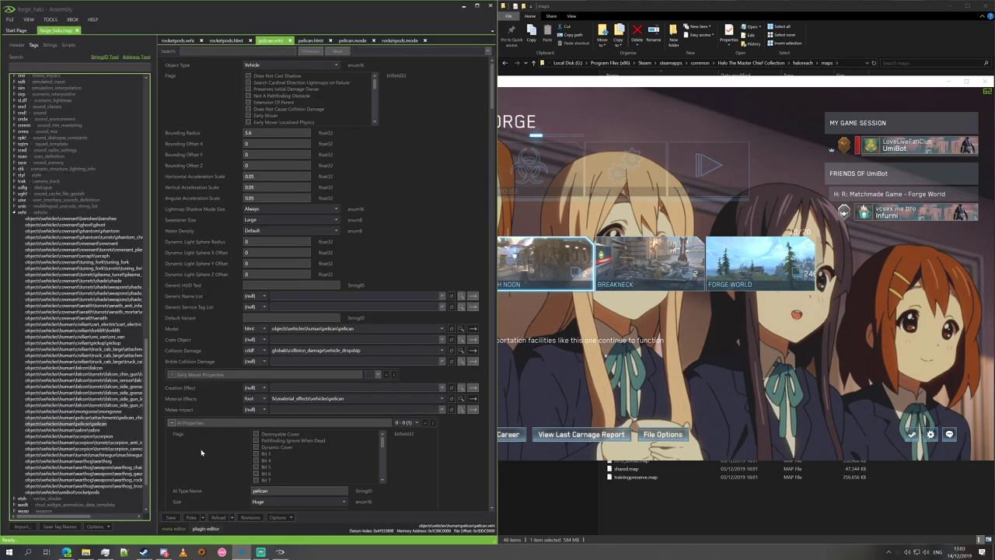
click(171, 518)
click(298, 294)
click(226, 41)
click(172, 518)
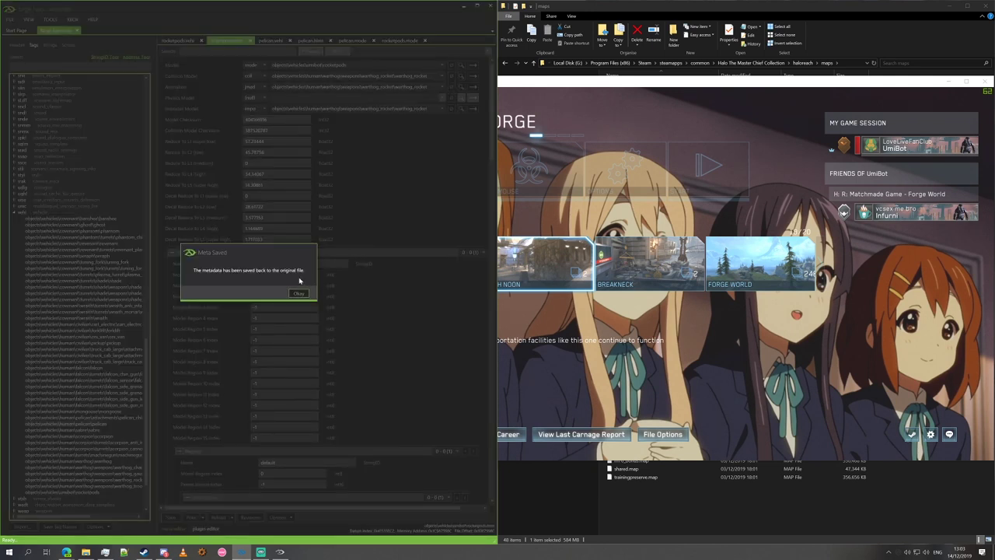
click(298, 294)
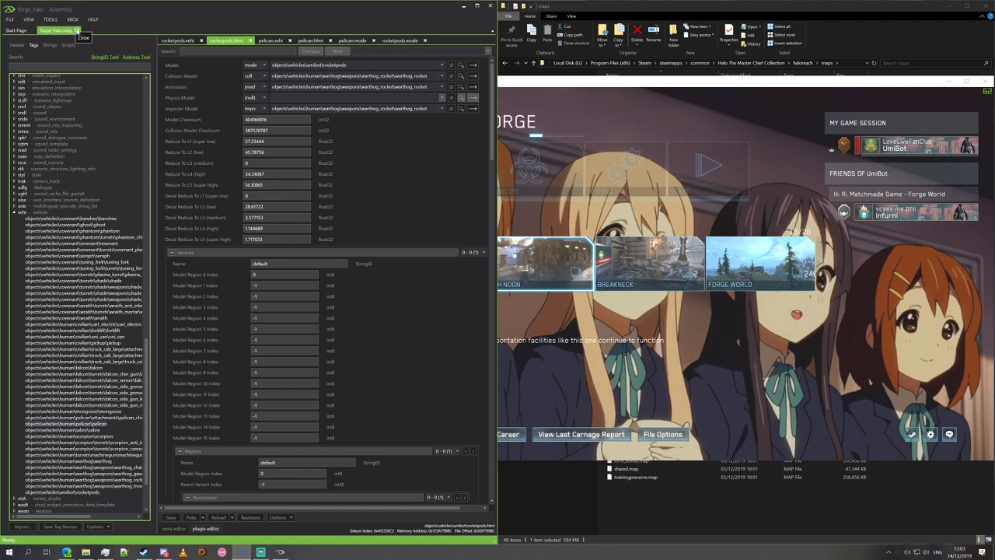
- Close the current map and reopen forge_halo.map from the haloreach maps folder
click(76, 31)
click(21, 103)
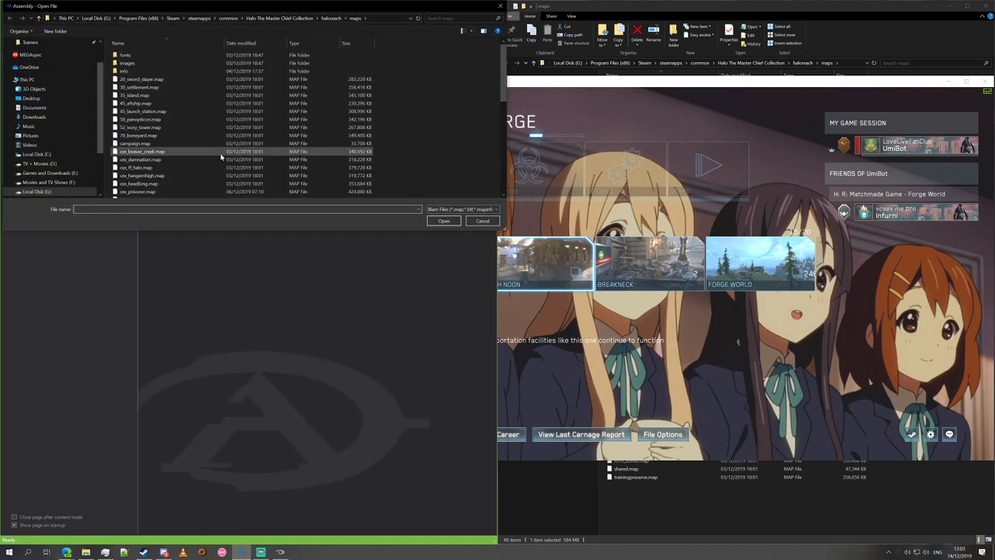
double_click(183, 170)
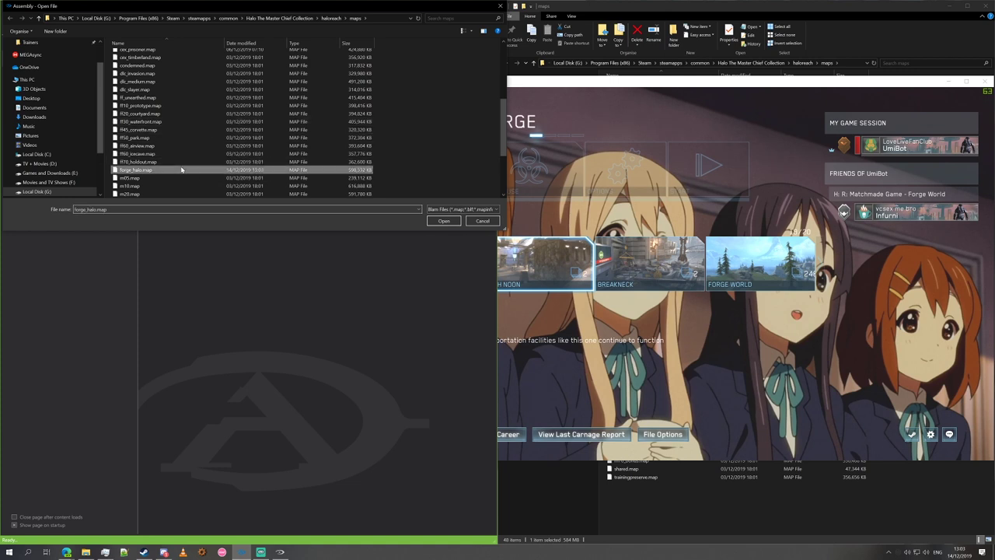
- Switch to the game and launch Forge World with the Basic Editing game type
click(565, 171)
click(506, 281)
click(505, 282)
click(724, 167)
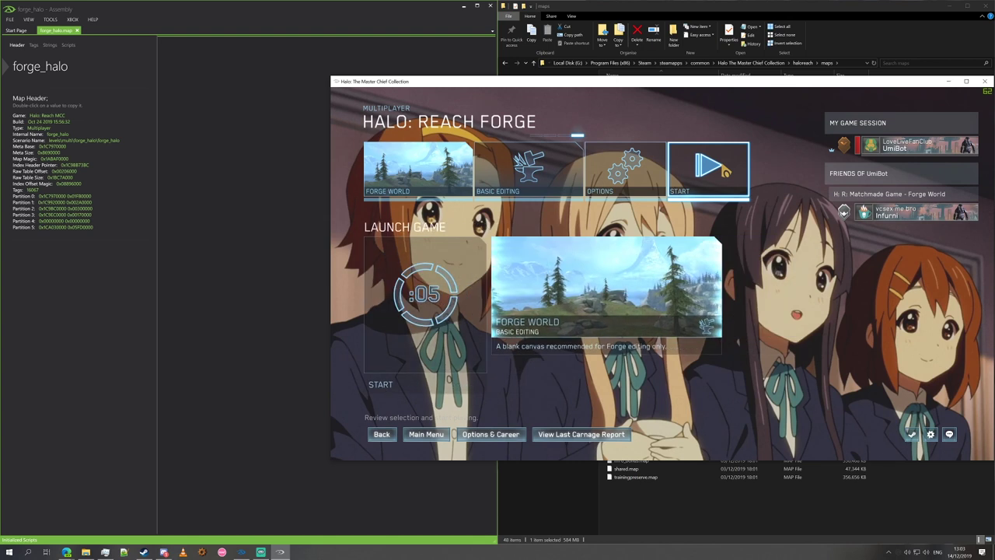
- Return to Assembly and open the rocketpods vehicle tag of forge_halo.map
click(360, 77)
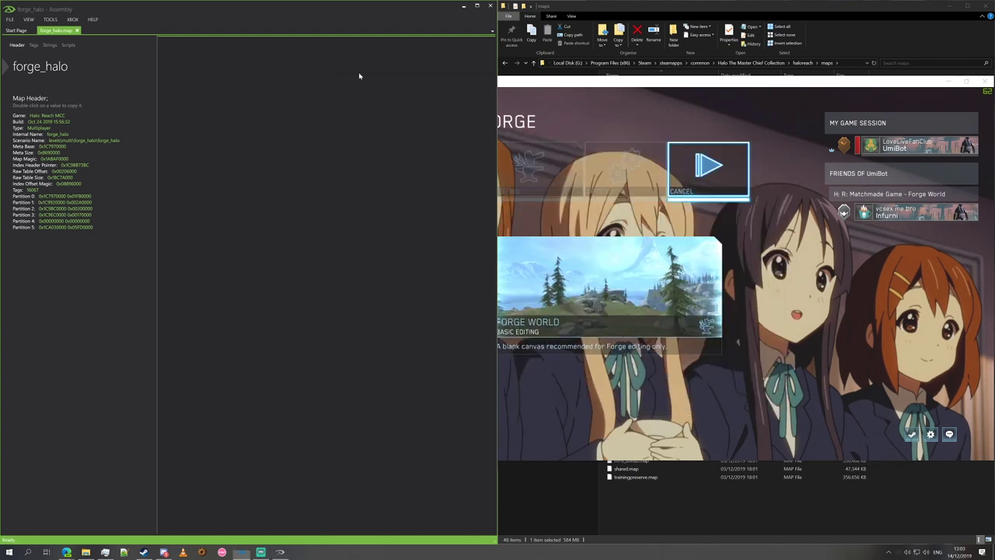
click(33, 44)
scroll(78, 350, down, 15)
click(14, 436)
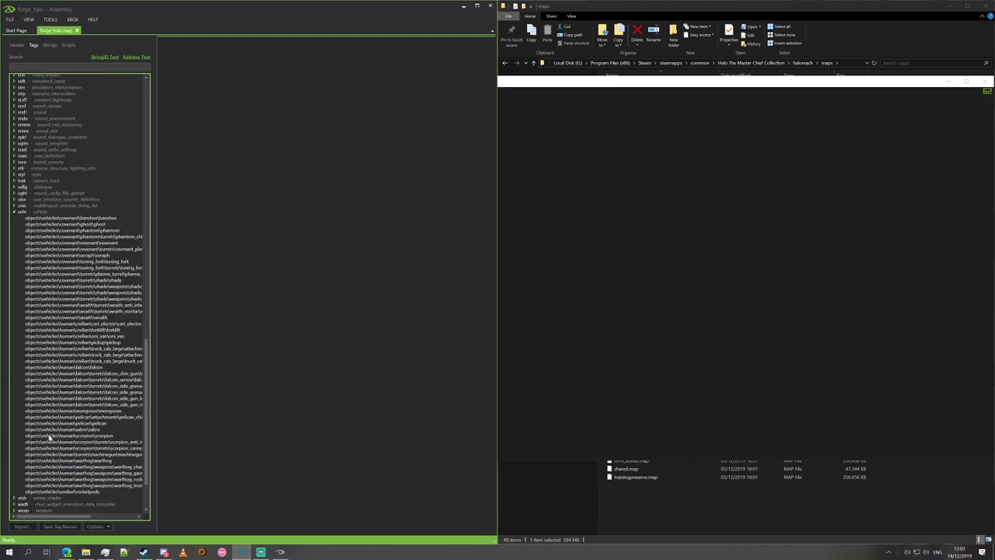
scroll(70, 428, down, 10)
double_click(75, 429)
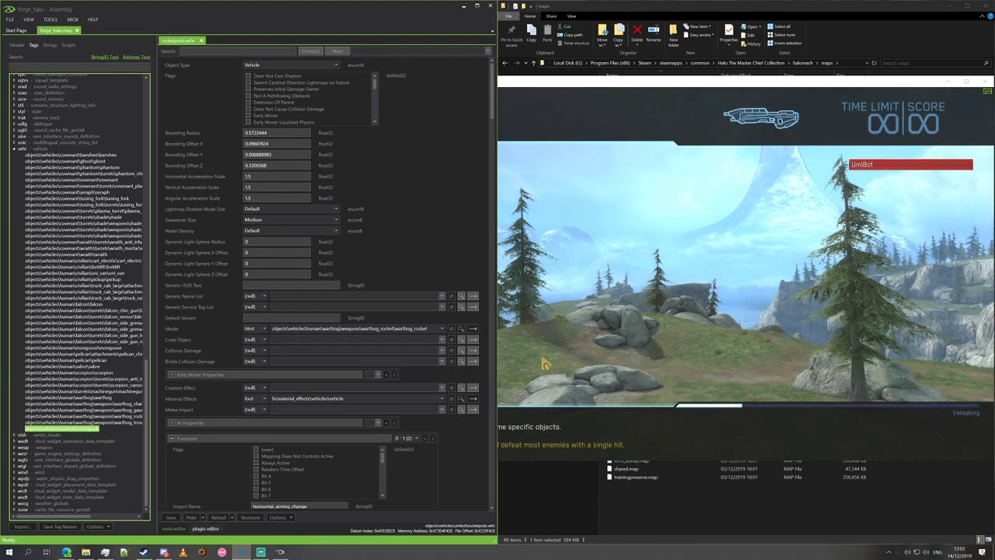
- Set the vehicle's Model to the custom rocketpods hlmt, poke the change to the game, and open that model tag
click(411, 330)
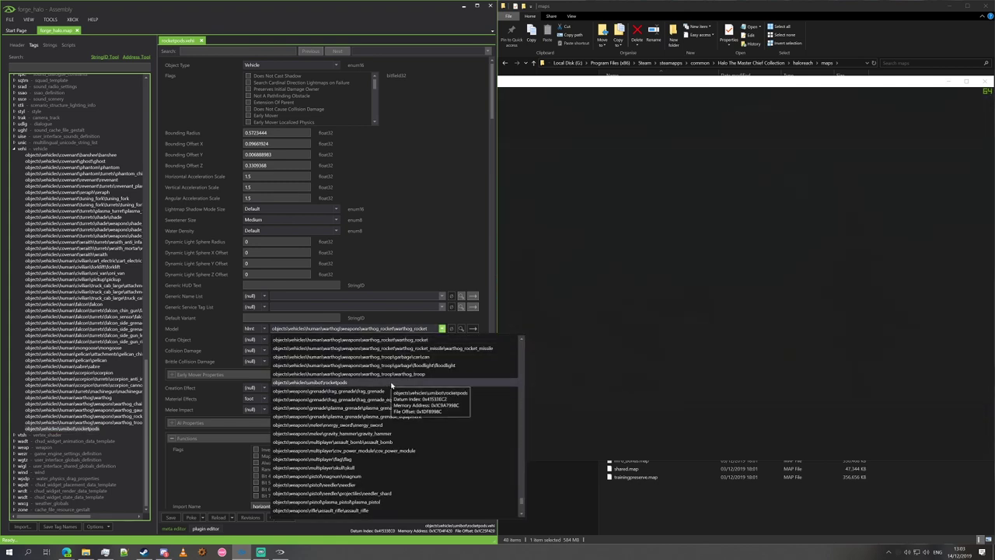
click(391, 382)
click(192, 517)
click(473, 328)
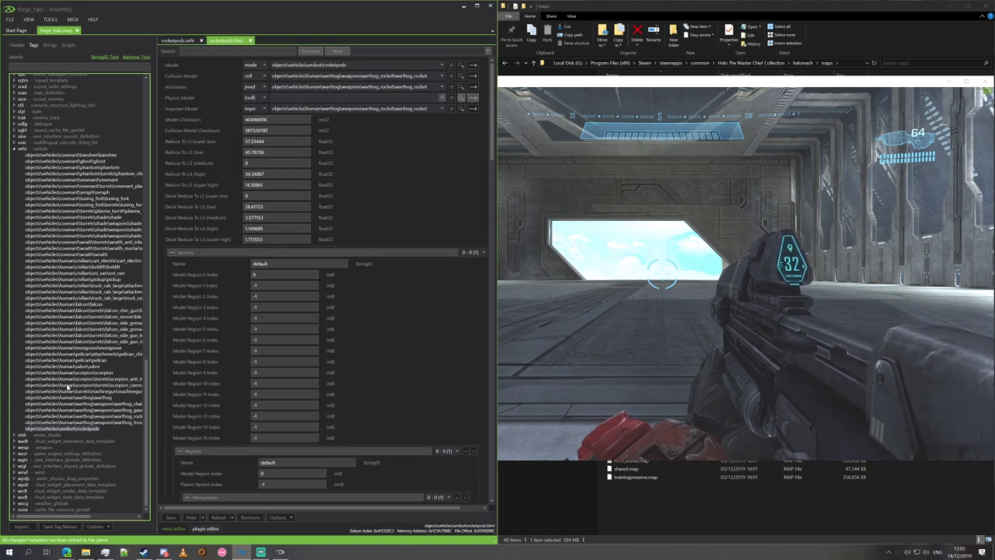
click(84, 429)
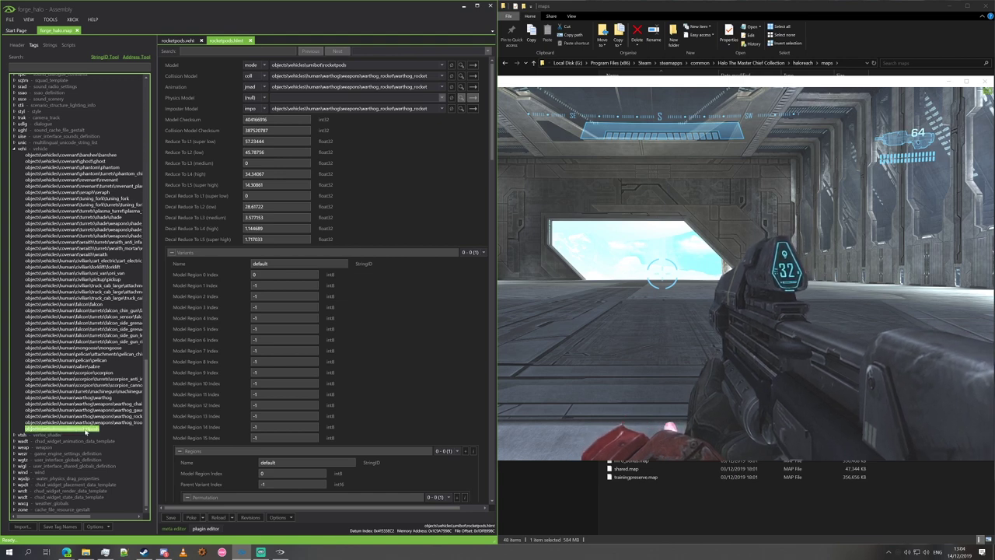
- Switch to the game, place a Pelican from the Vehicles group, and inspect the rocketpods beneath its wing
click(581, 193)
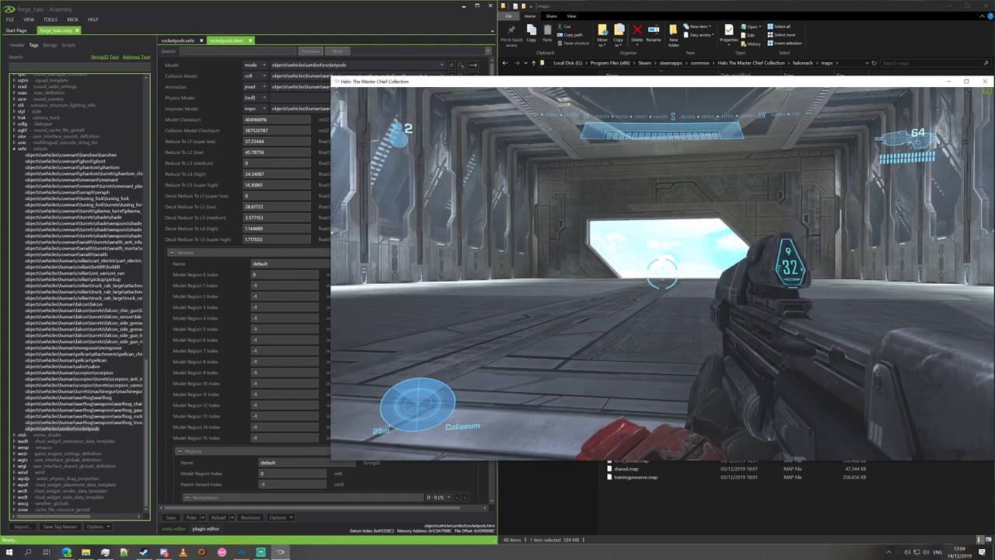
key(Up)
key(x)
key(Up)
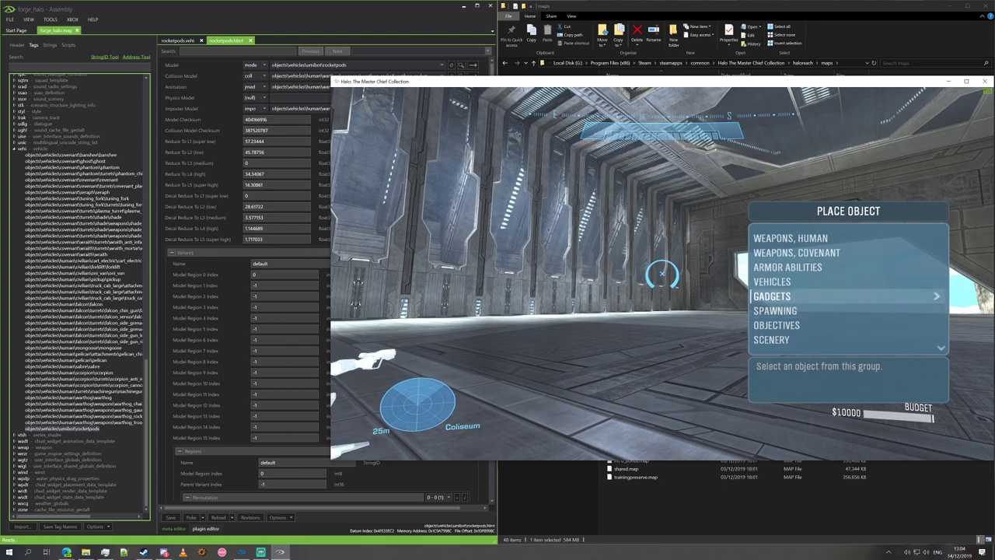
key(Up)
key(Return)
key(Down)
key(Down)
key(Down)
key(Down)
key(Down)
key(Down)
key(Return)
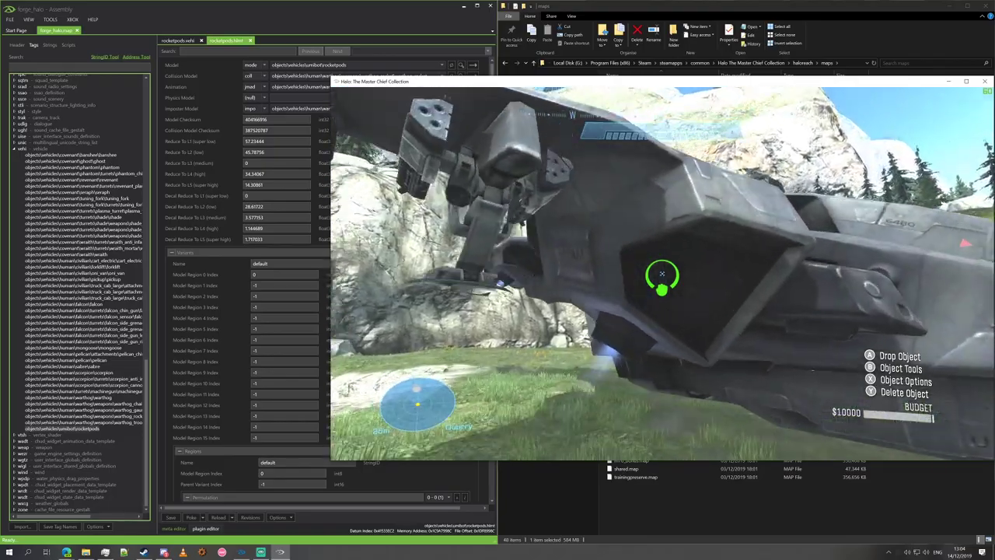
key(Up)
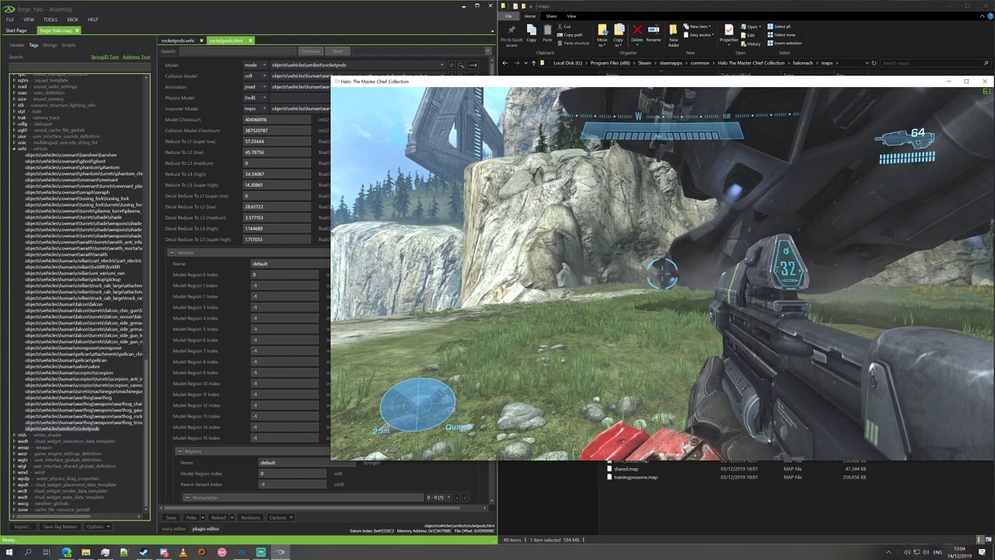
key(Up)
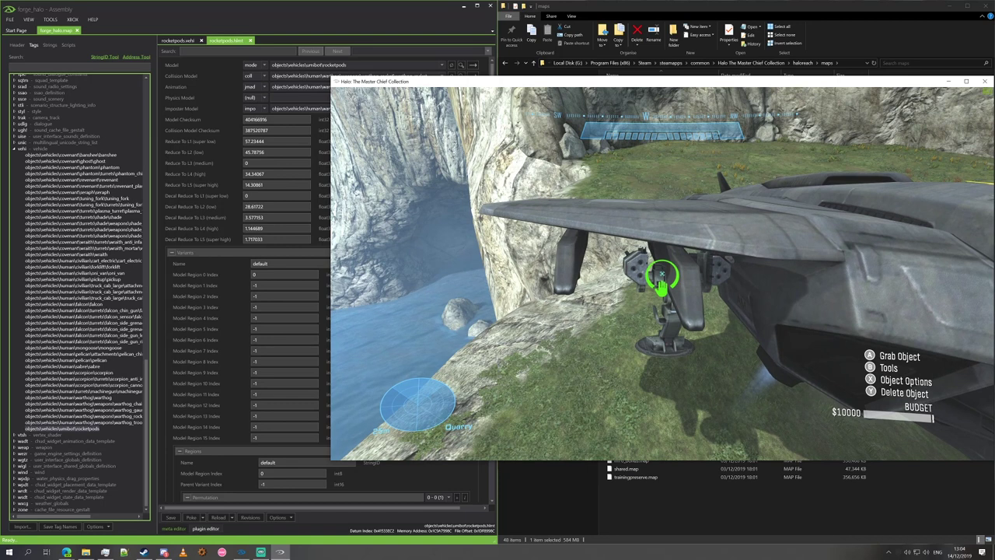
- Return to Assembly, open the rocketpods render model tag, set the b_pedestal node's Default Scale to 0, and poke the change
key(alt+Tab)
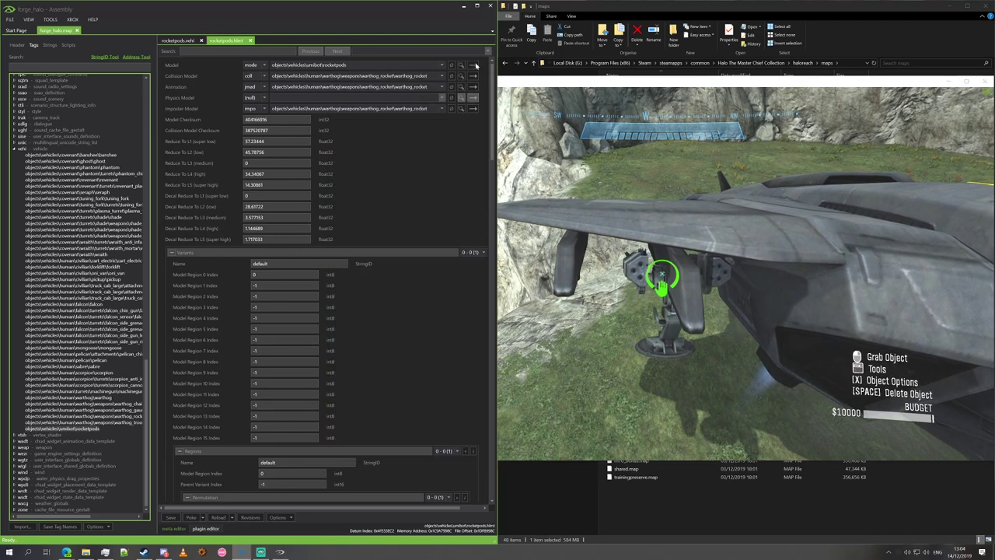
click(475, 67)
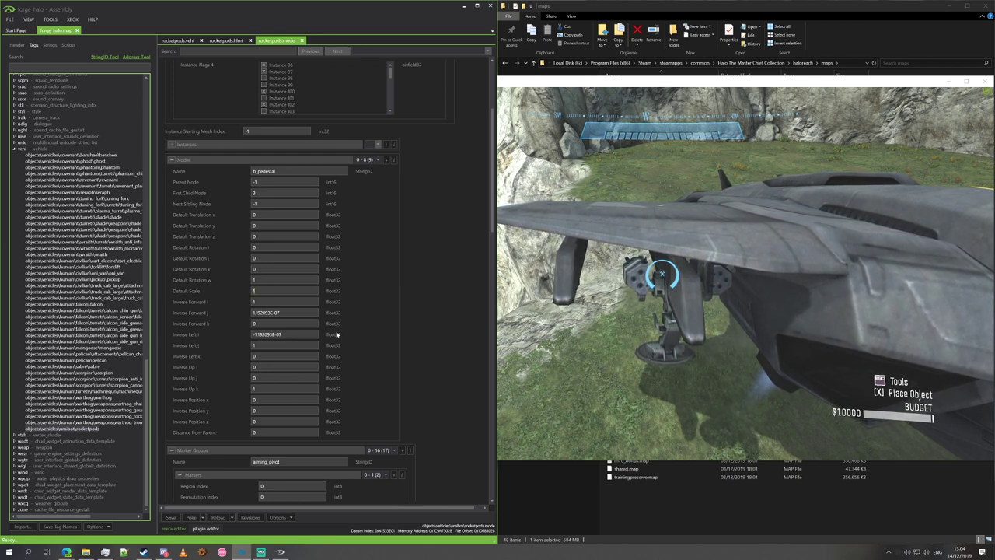
click(191, 518)
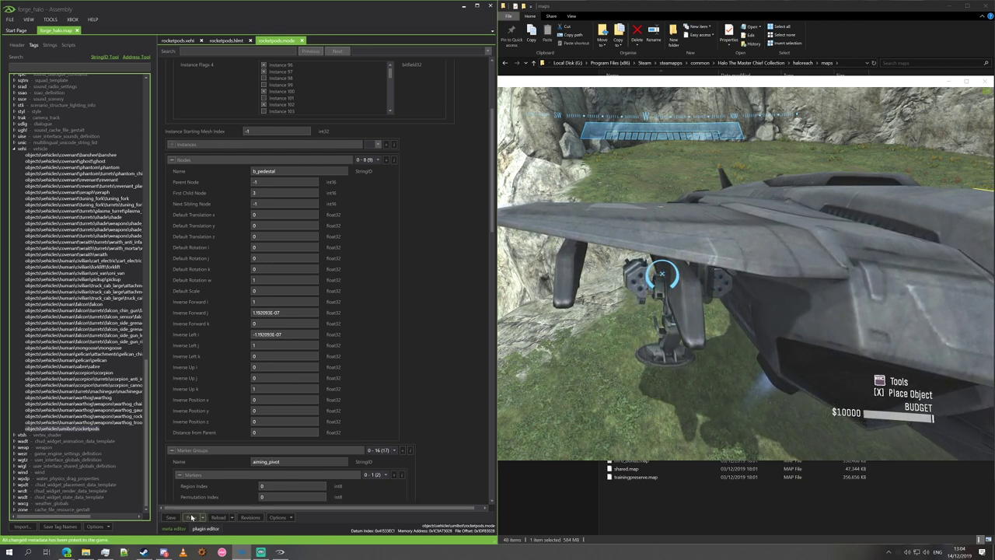
- Set the b_hull node's Default Scale to 0 and poke the change to the game
click(367, 160)
click(366, 179)
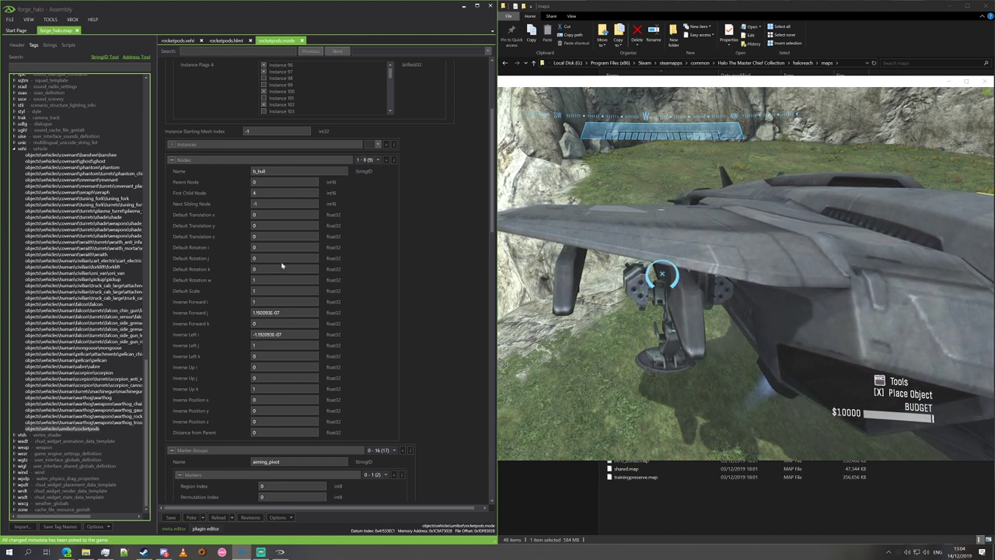
drag(267, 291, 204, 290)
text(0)
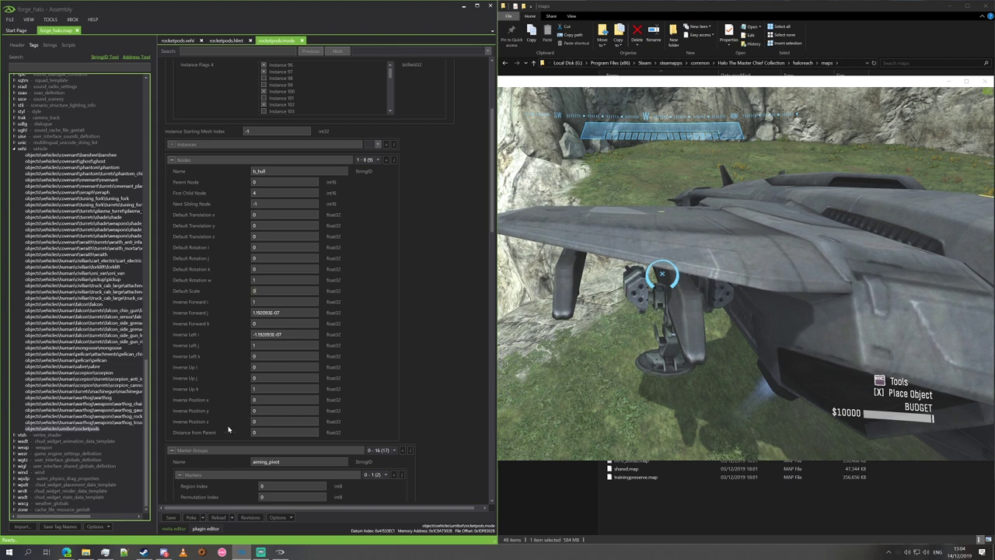
click(191, 517)
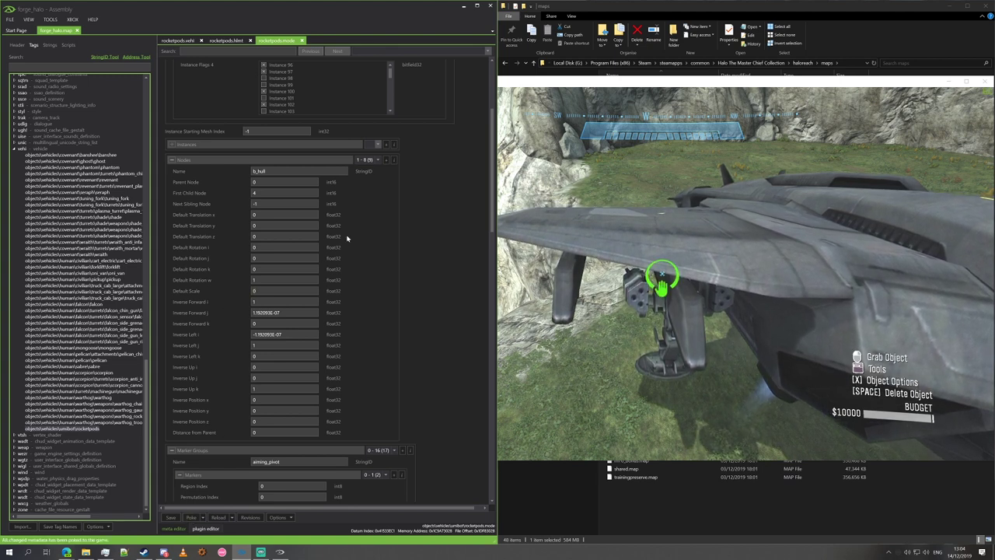
- Set the b_rocket_turret_mount_base node's Default Scale to 0 and poke the change to the game
click(373, 160)
click(367, 187)
click(377, 161)
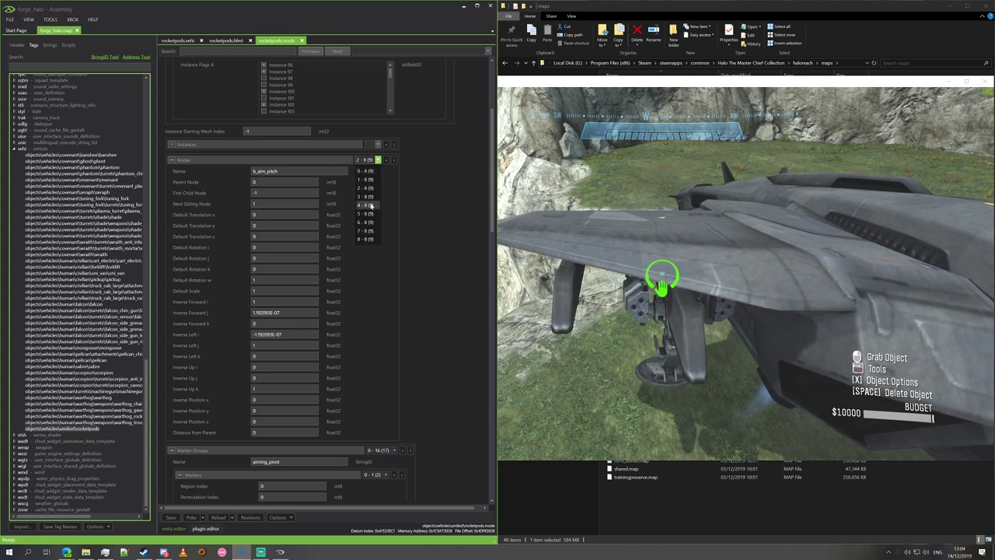
click(370, 205)
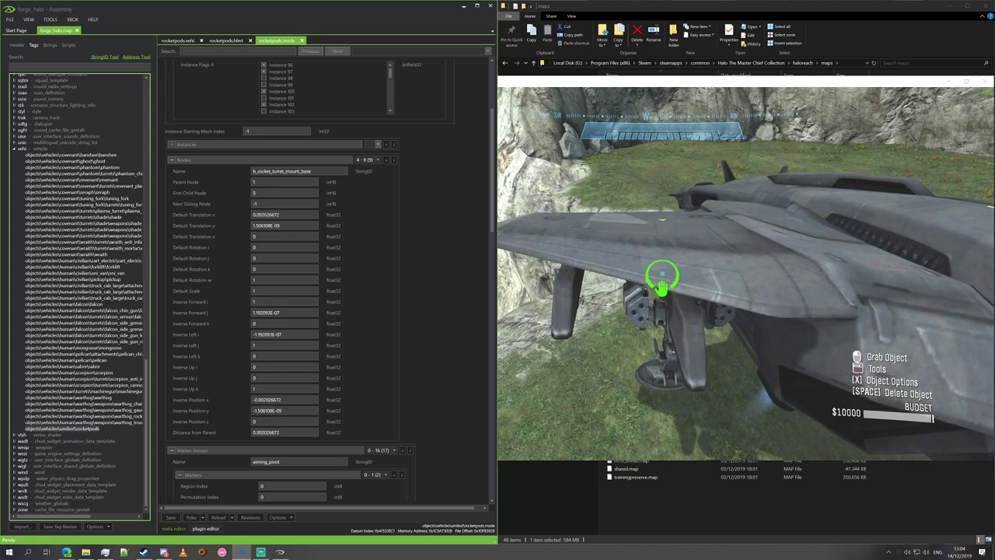
click(190, 517)
- Test the rocketpods turret in the game, exit it, and examine it on the Pelican's wing from outside
click(794, 329)
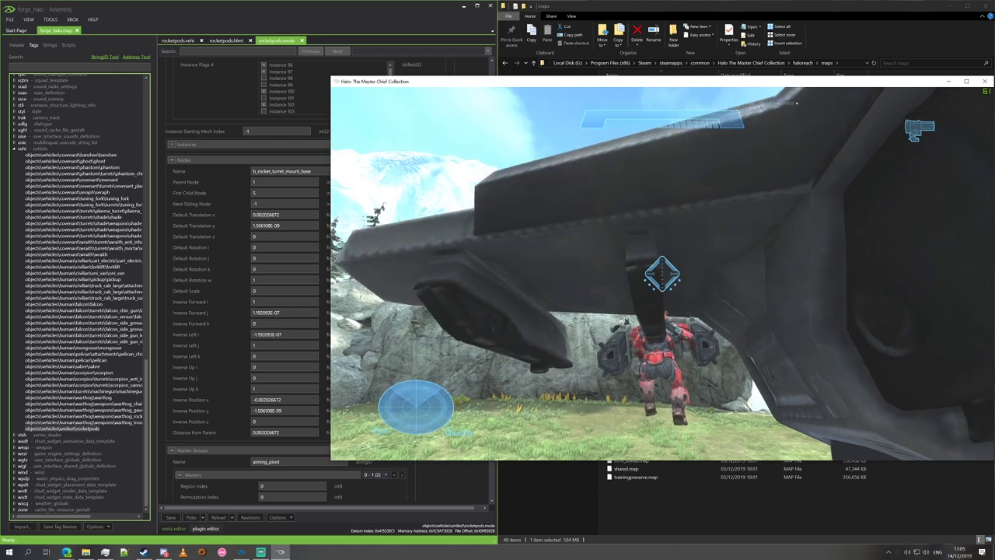
key(e)
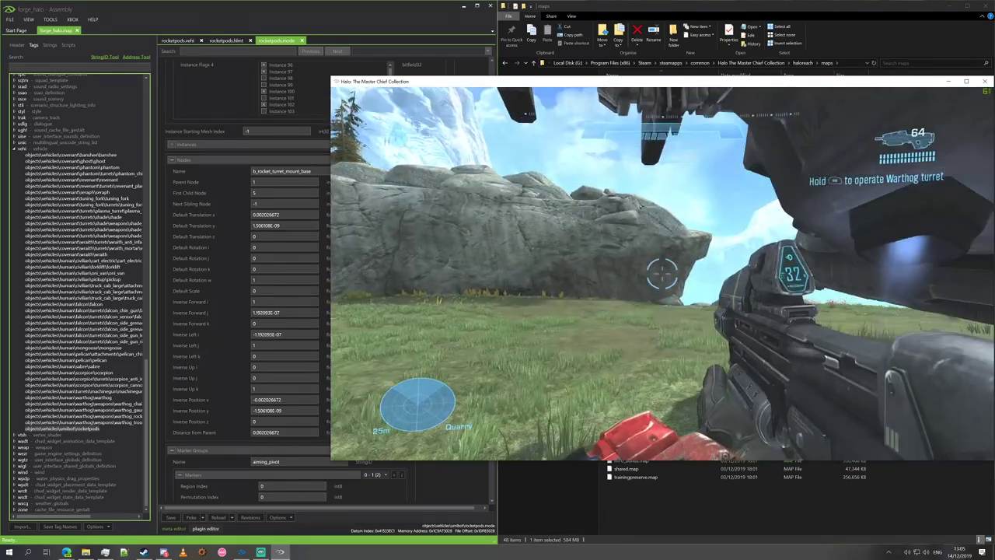
key(s)
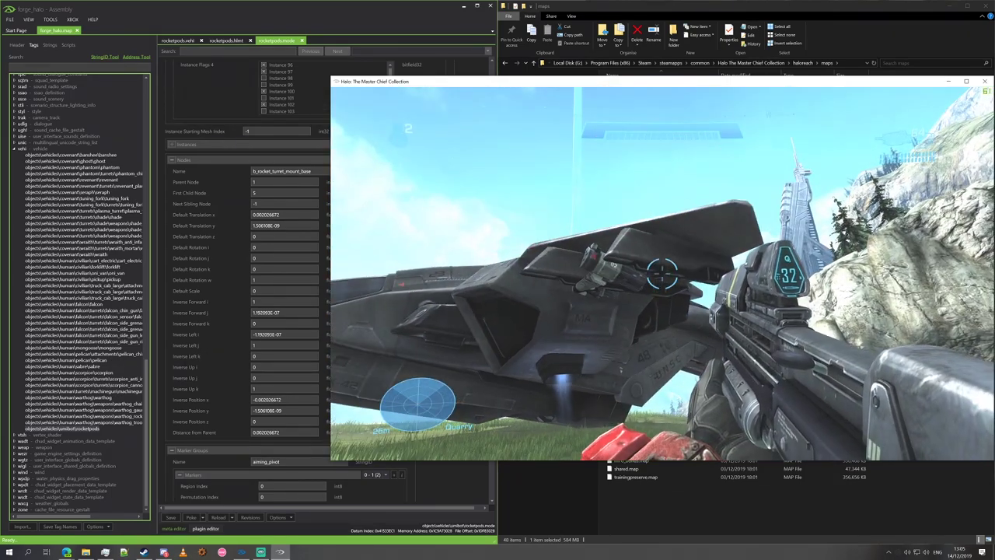
- In the rocketpods vehicle tag in Assembly, enable the Acts As Gunner For Parent flag and poke the change
key(alt+Tab)
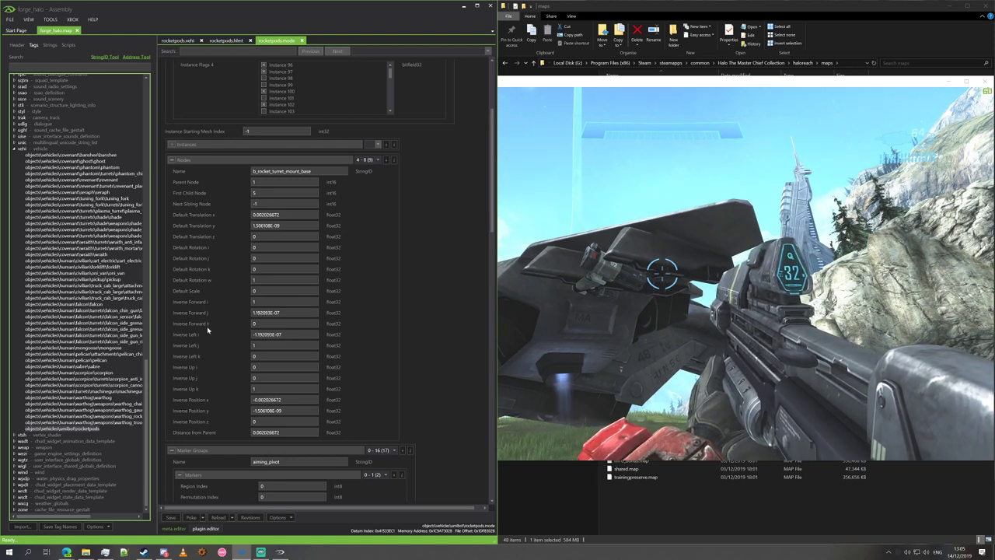
click(189, 45)
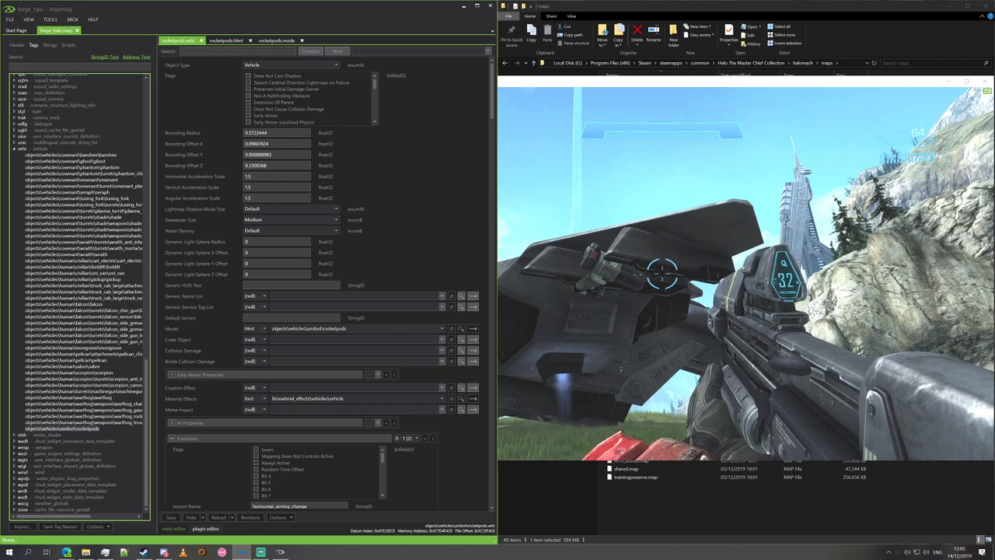
text(parent)
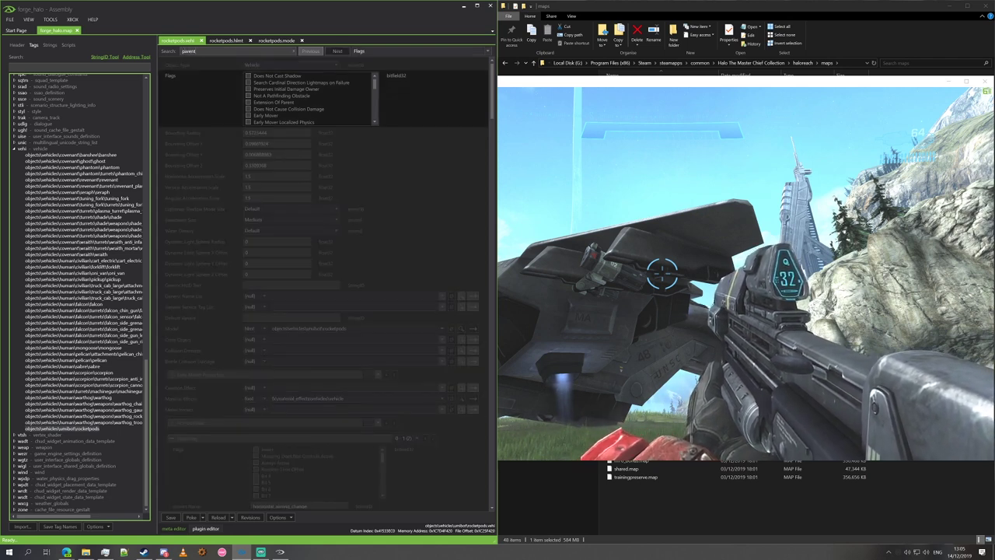
click(381, 52)
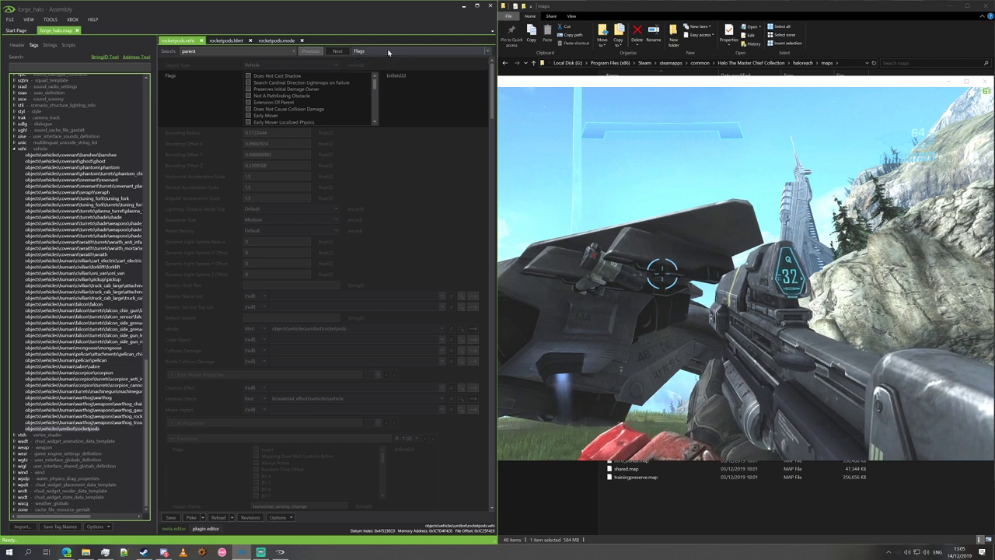
click(383, 71)
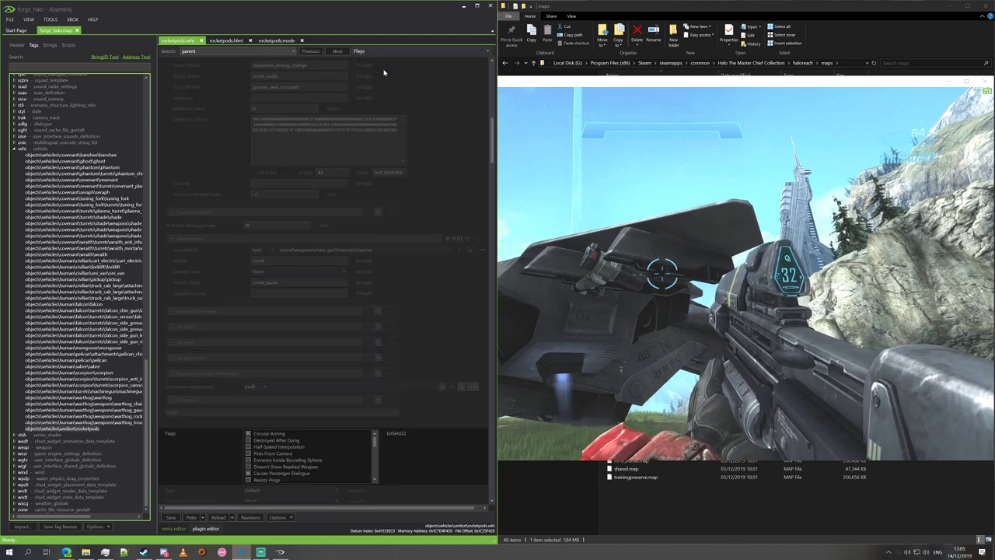
scroll(327, 467, down, 3)
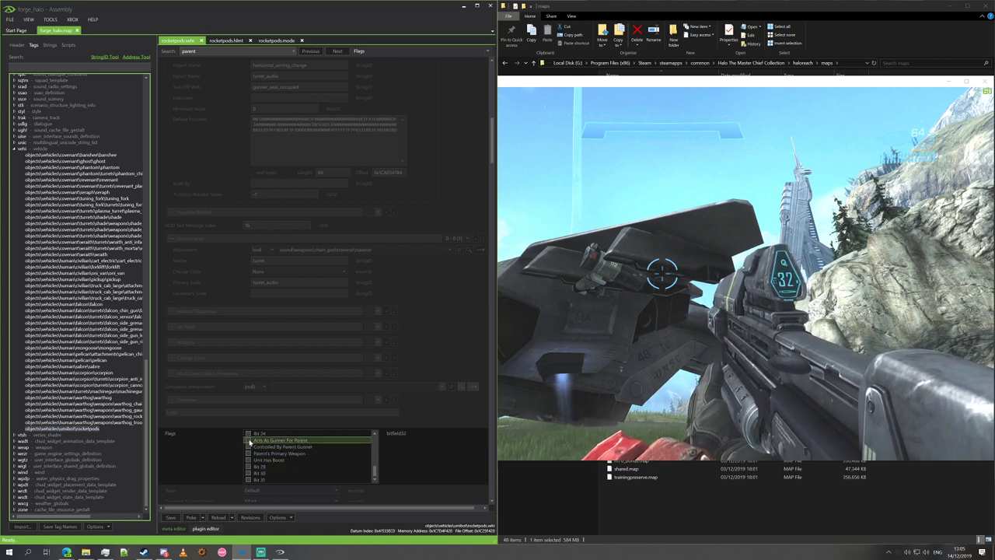
click(249, 441)
click(190, 517)
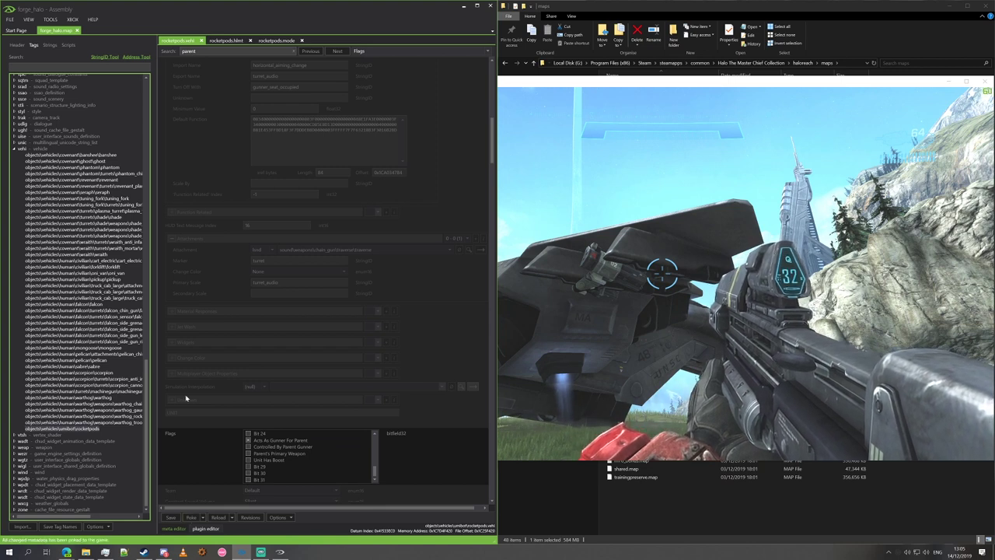
- Enable the Invalid For Player flag on the rocketpods' warthog_g seat and poke the change to the game
scroll(185, 395, down, 10)
drag(205, 52, 139, 53)
text(seats)
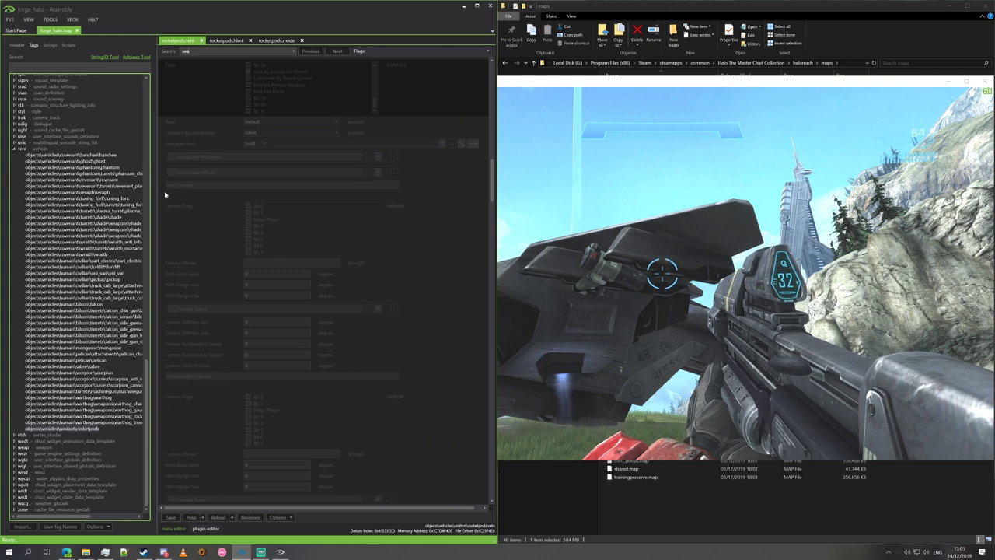
click(389, 52)
click(388, 72)
scroll(424, 344, down, 6)
scroll(311, 327, down, 5)
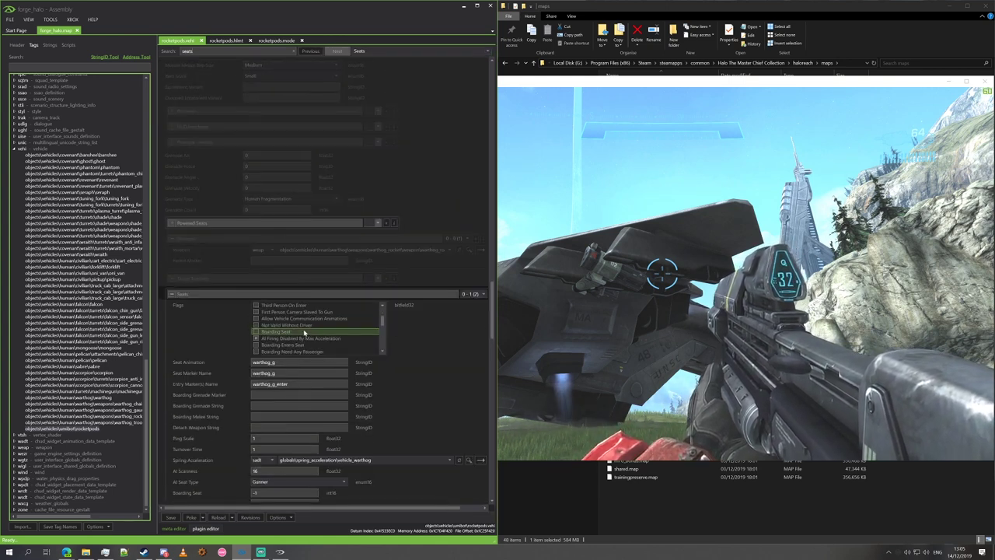
click(257, 319)
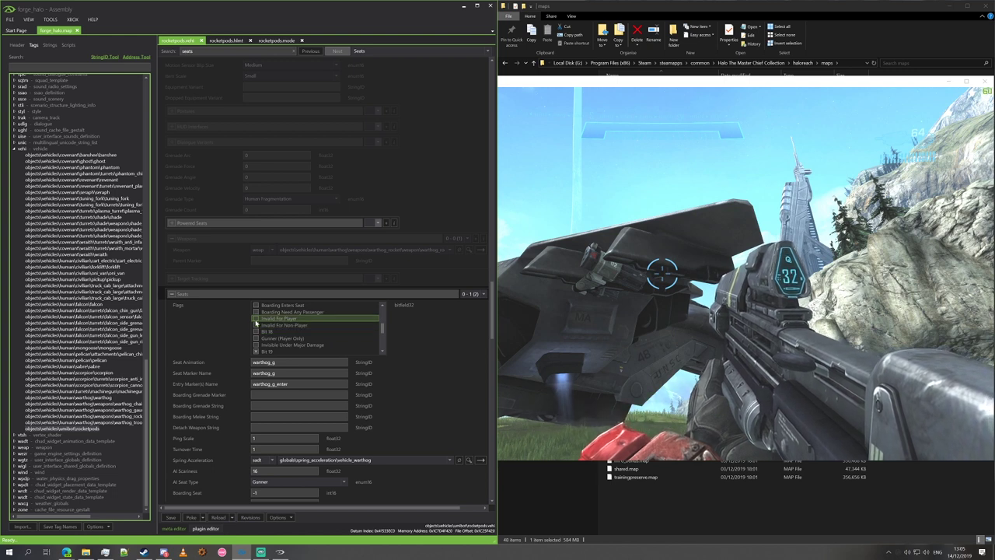
click(191, 517)
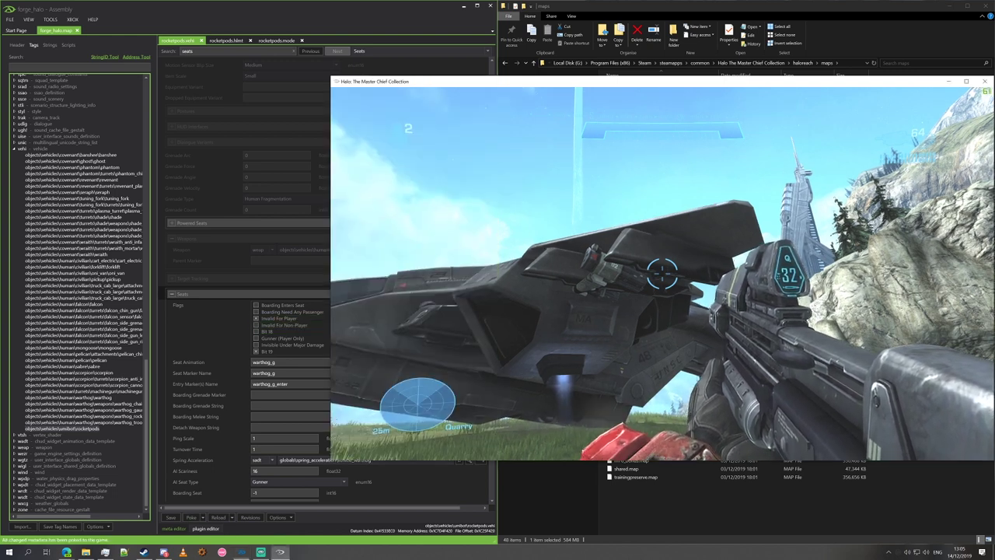
- Return to the game, board the Pelican, and fly it to test the rocketpods from the pilot's seat
key(w)
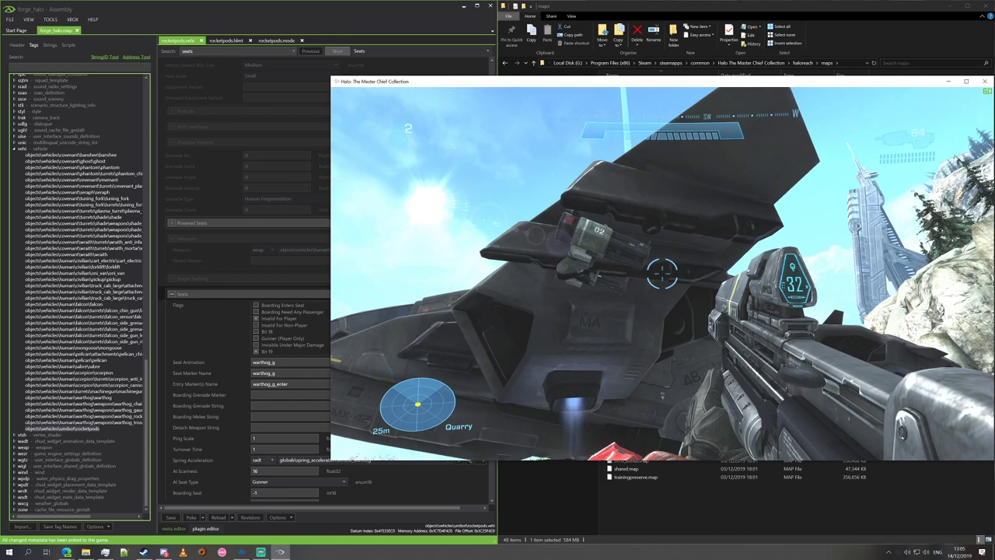
key(space)
key(space)
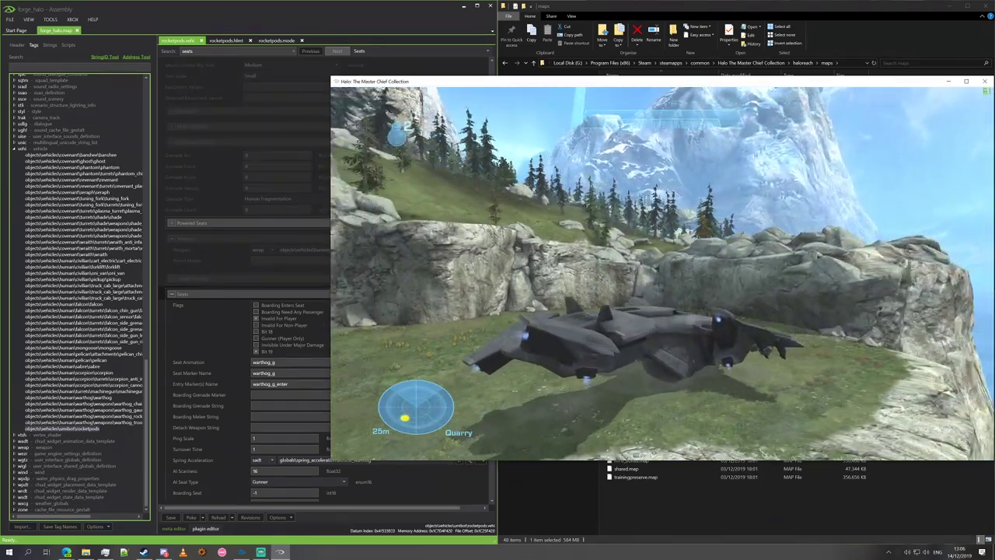
key(x)
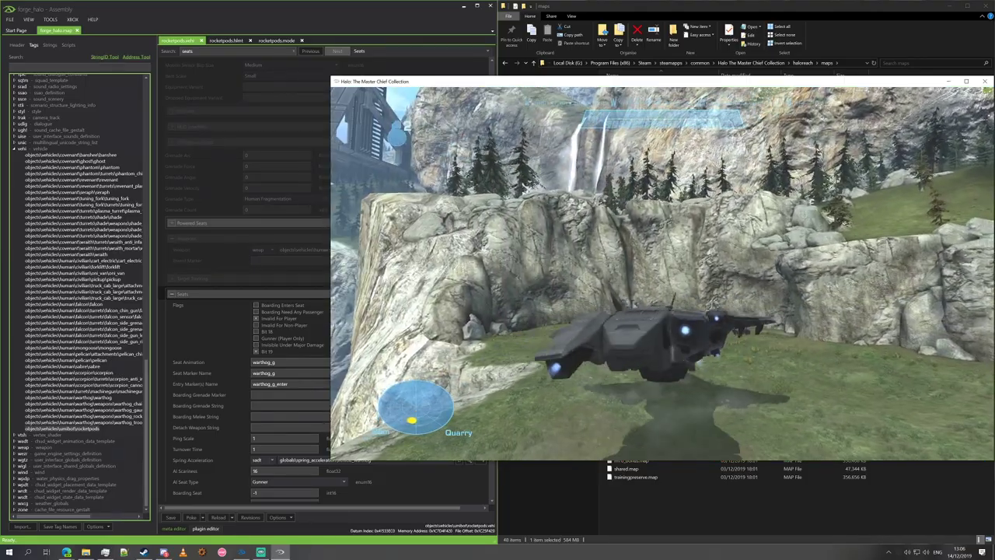
- Switch to Assembly, enable the Gunner flag on the driver seat in the Pelican's vehicle tag, and poke the change to the game
key(alt+Tab)
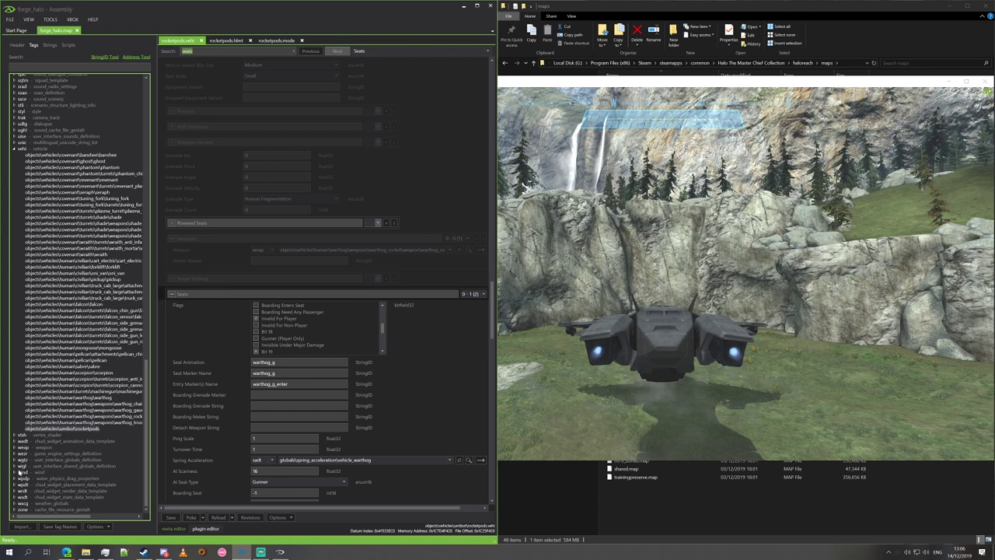
double_click(89, 360)
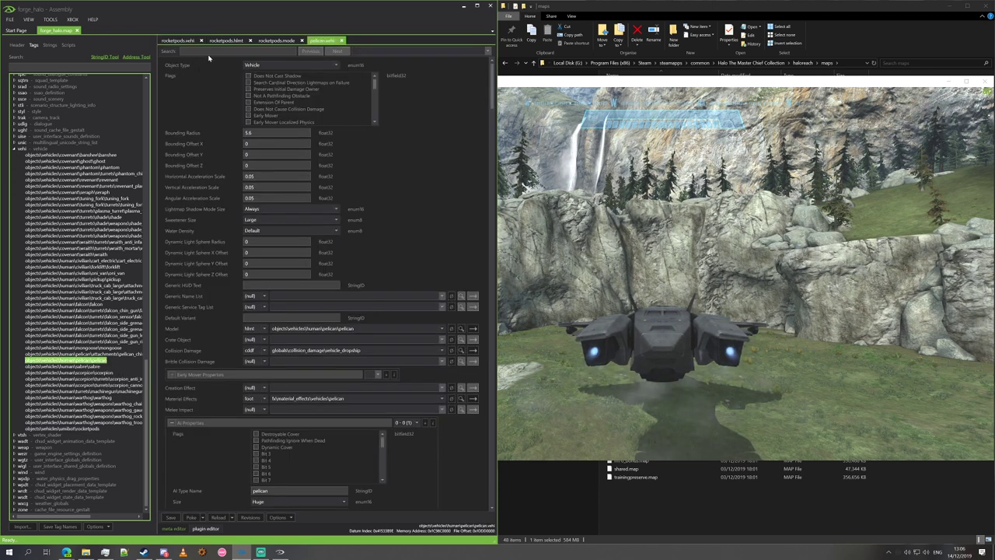
click(208, 52)
text(seats)
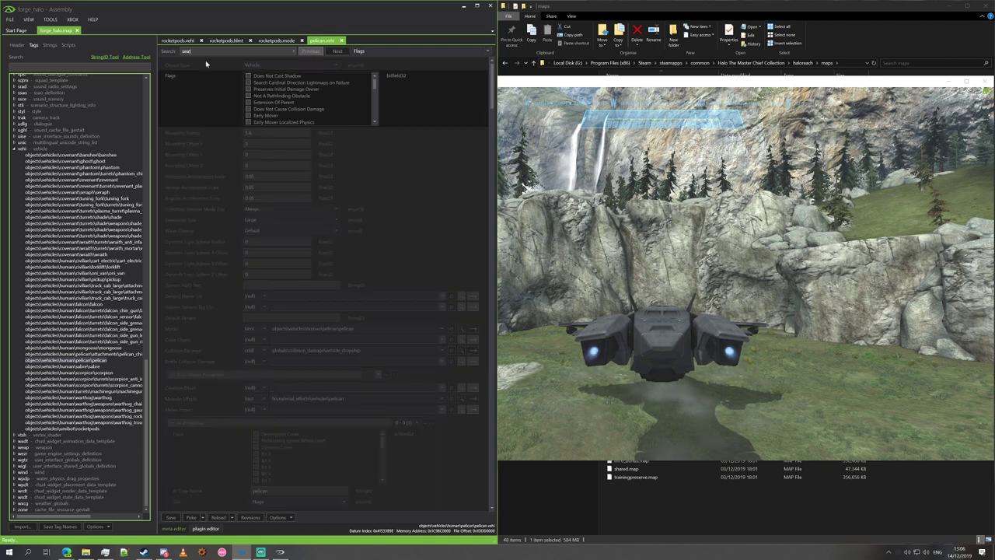
click(389, 51)
click(360, 78)
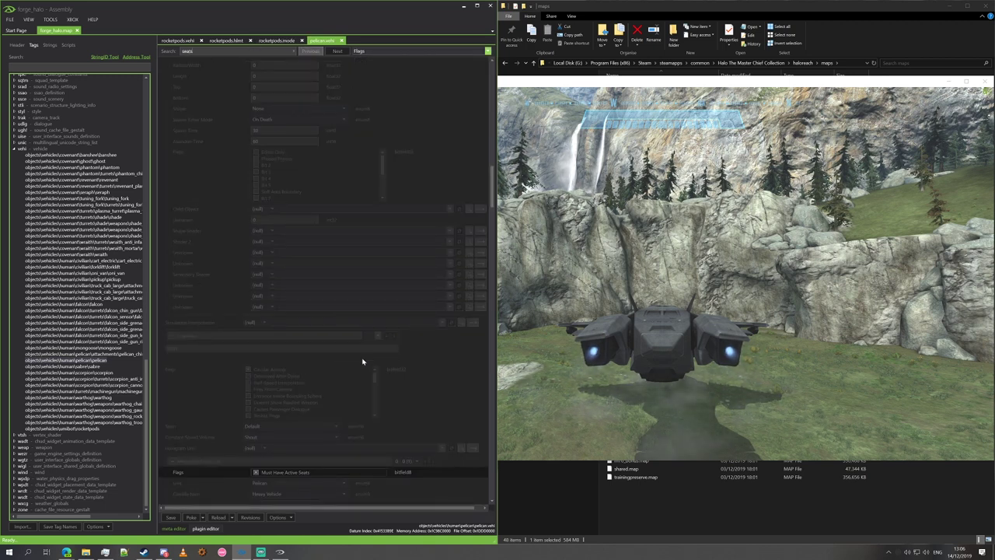
click(257, 446)
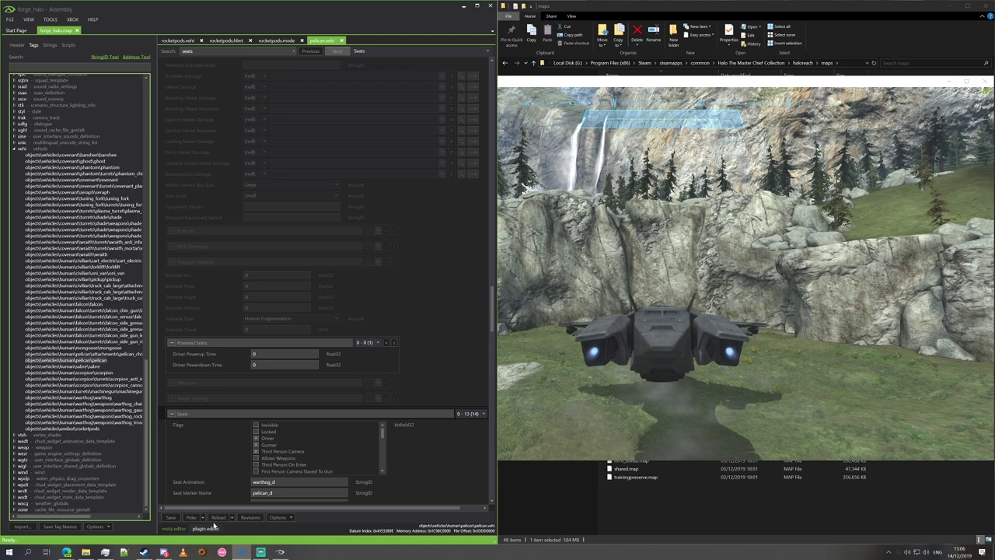
click(194, 520)
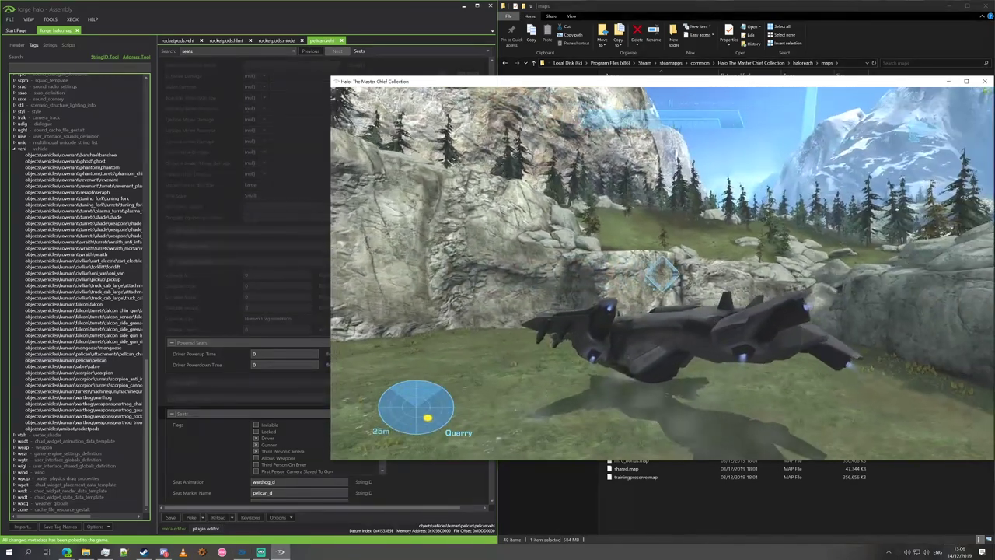
- In the game, switch to Forge editing mode and open the list of placeable vehicles
key(Up)
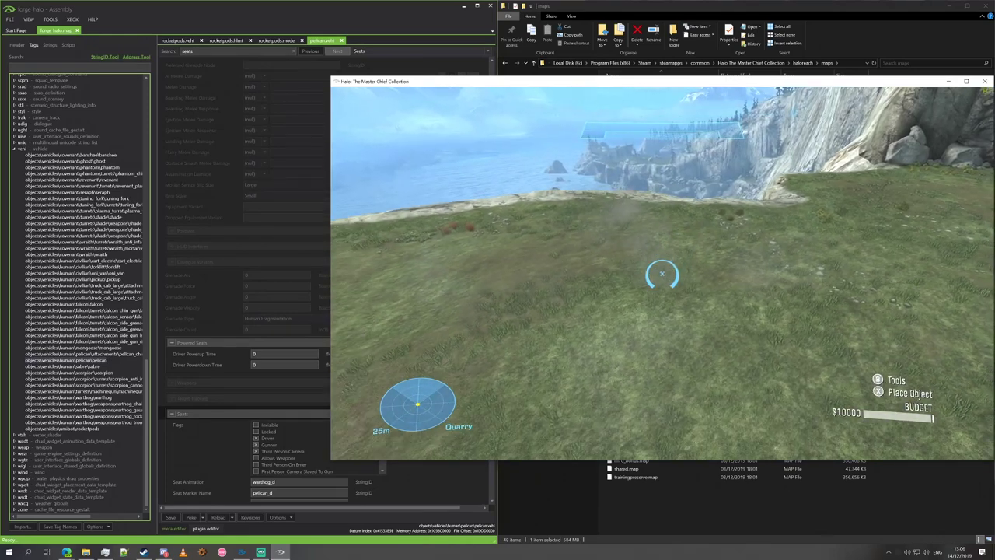
key(x)
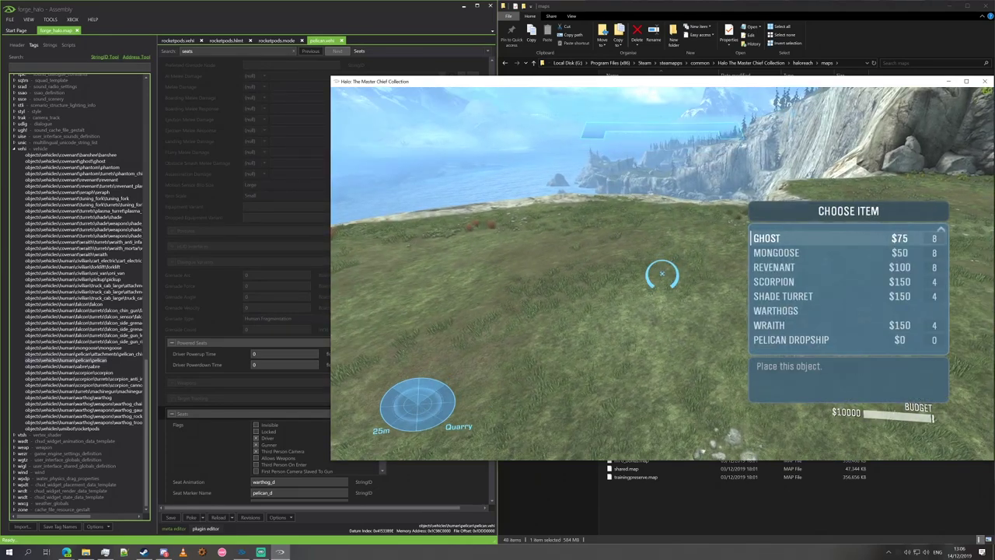
scroll(847, 288, up, 1)
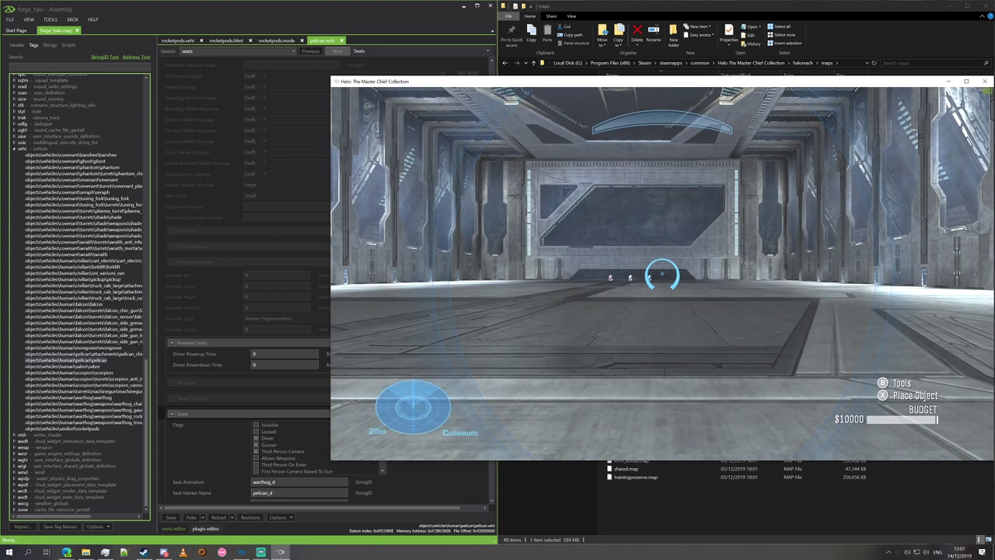
- End the running Forge game session for everyone and confirm it
key(Escape)
key(Right)
key(Return)
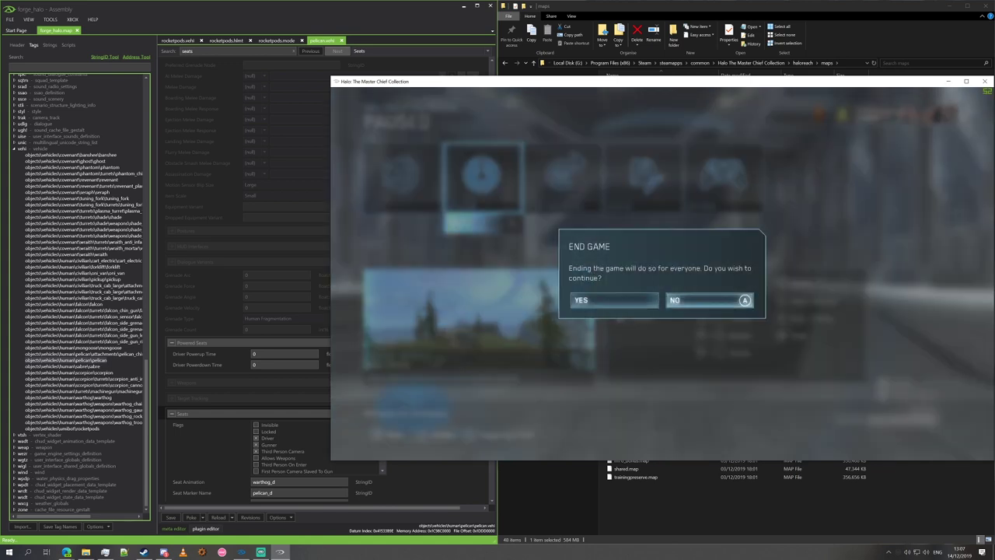
key(Left)
key(Return)
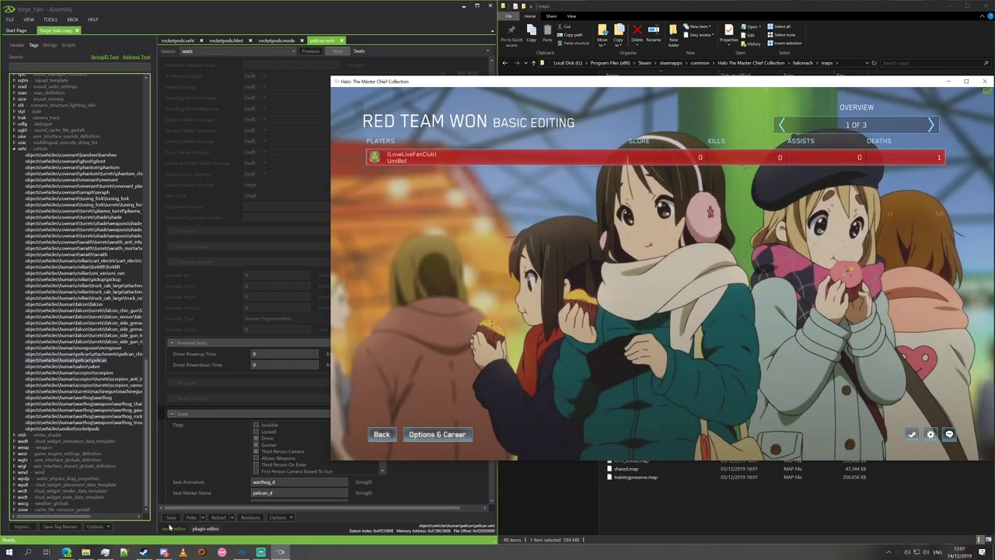
- In Assembly, save the Pelican vehicle tag and the rocketpods.mode tag to the map file
click(170, 517)
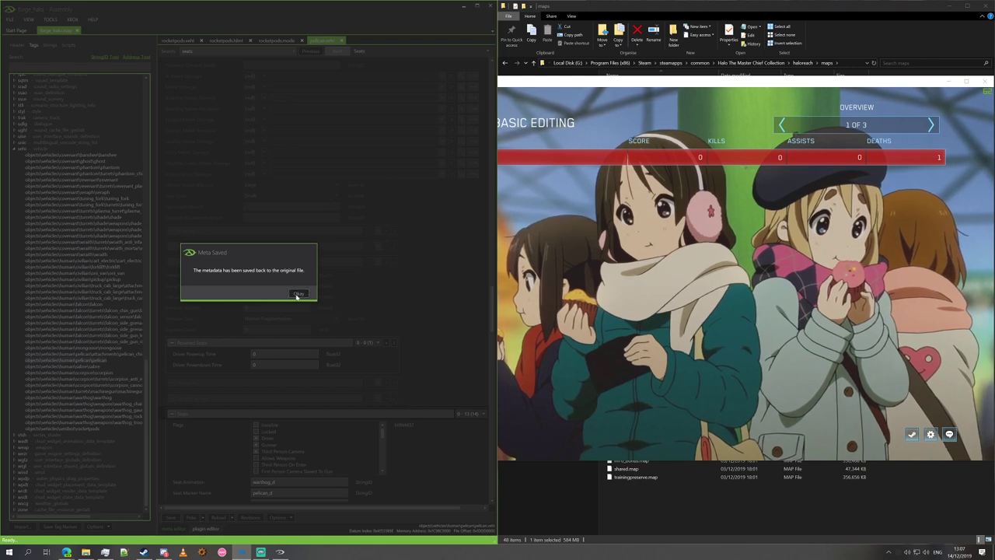
click(297, 294)
click(276, 40)
click(170, 517)
click(299, 289)
- Save the rocketpods.hlmt and rocketpods.vehi tags to the map file
click(225, 40)
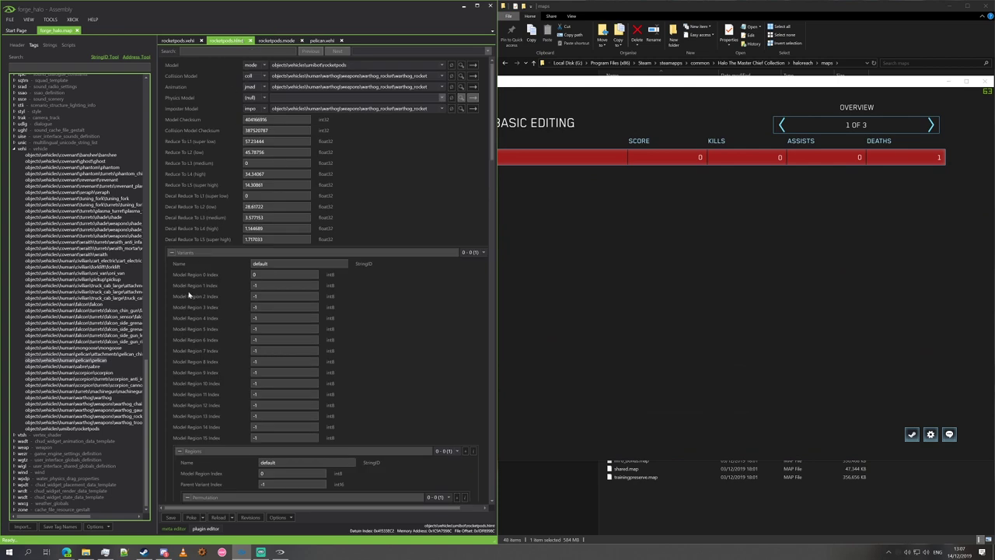
click(170, 517)
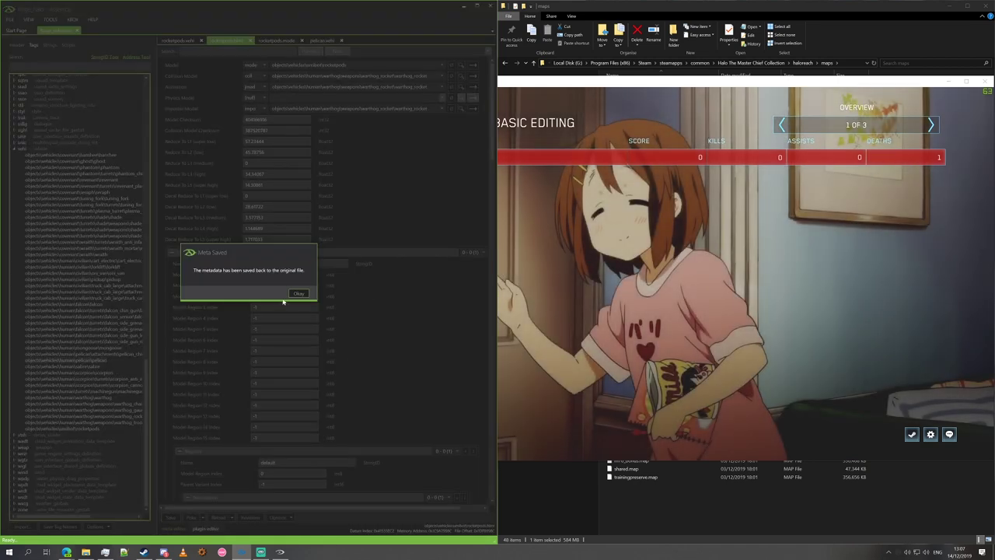
click(299, 293)
click(177, 39)
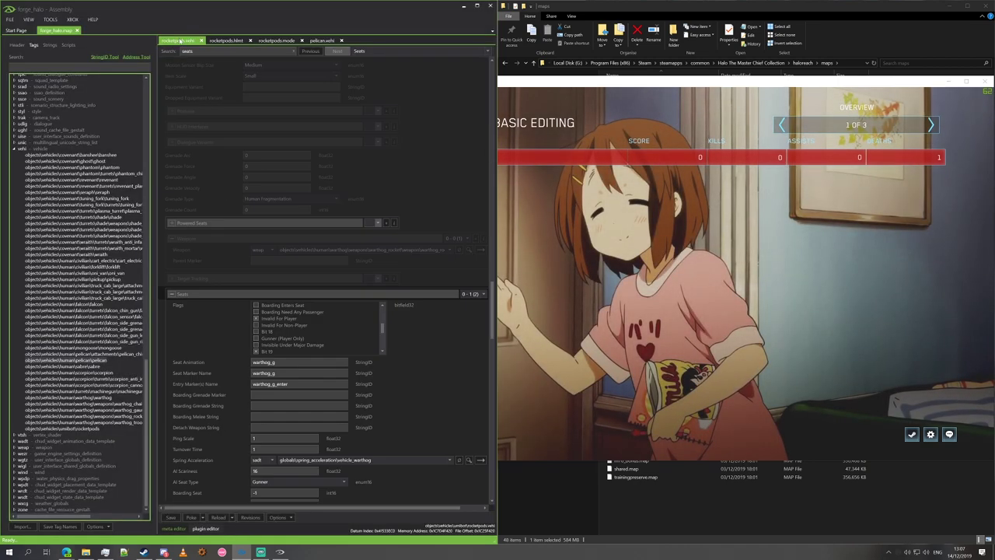
click(171, 517)
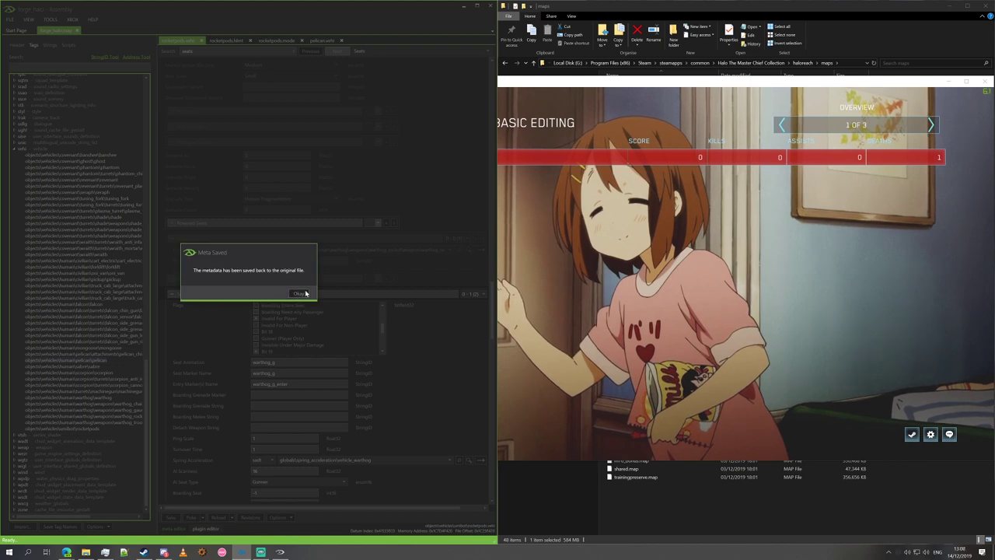
click(305, 294)
- Clear the seats search in the rocketpods vehicle tag and switch back to the Halo game window
scroll(215, 347, down, 10)
scroll(213, 343, up, 8)
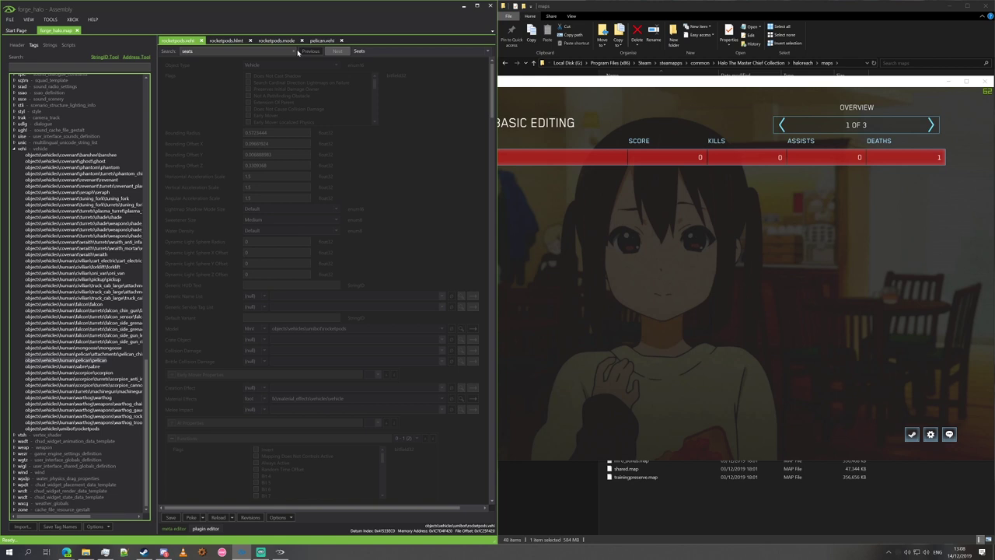
click(294, 51)
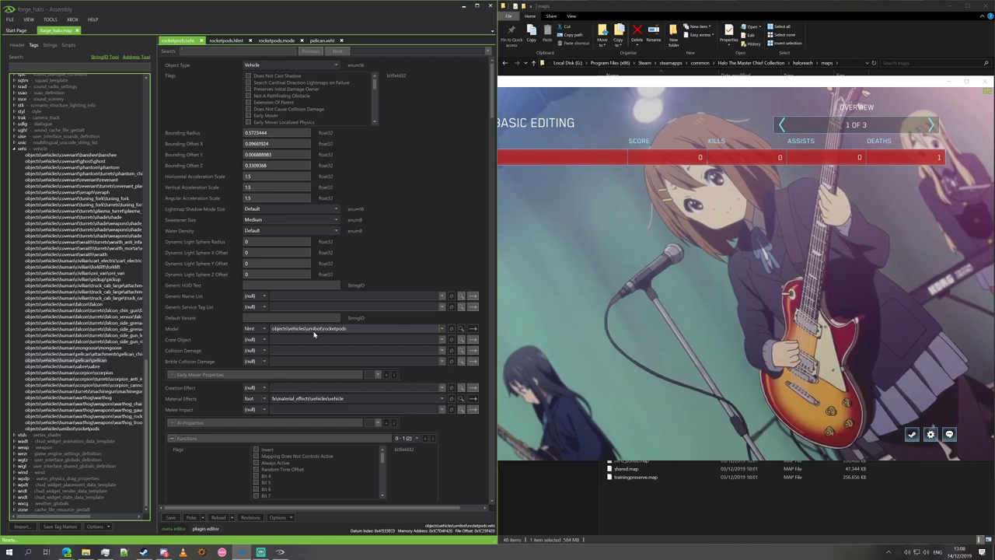
click(573, 282)
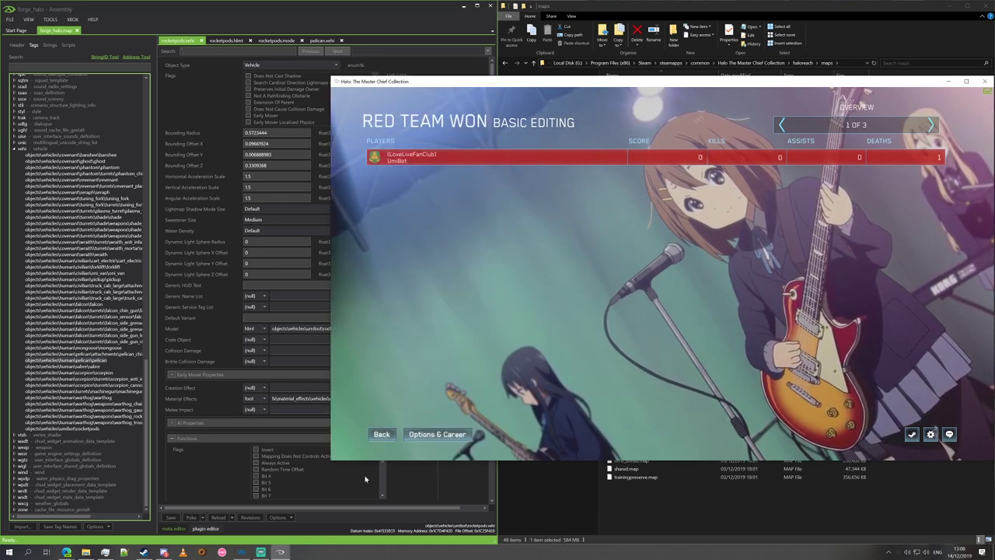